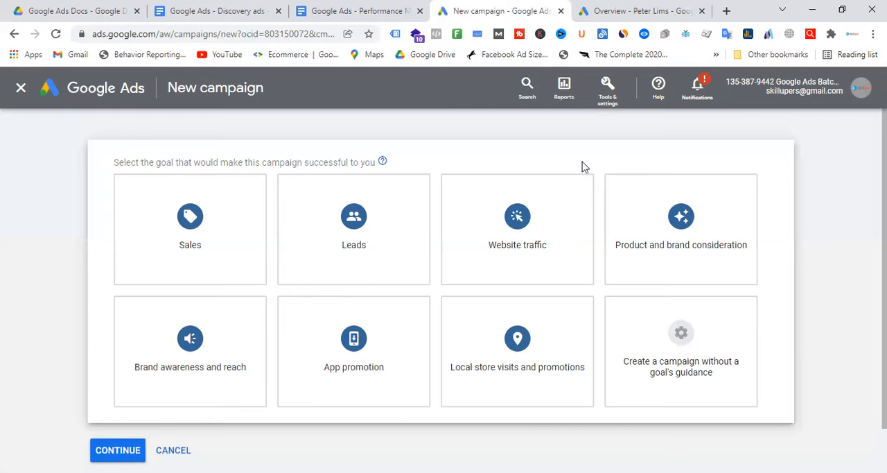
Step: Start a new campaign in the second Google Ads account and compare its objective choices with the first account's
left_click(638, 7)
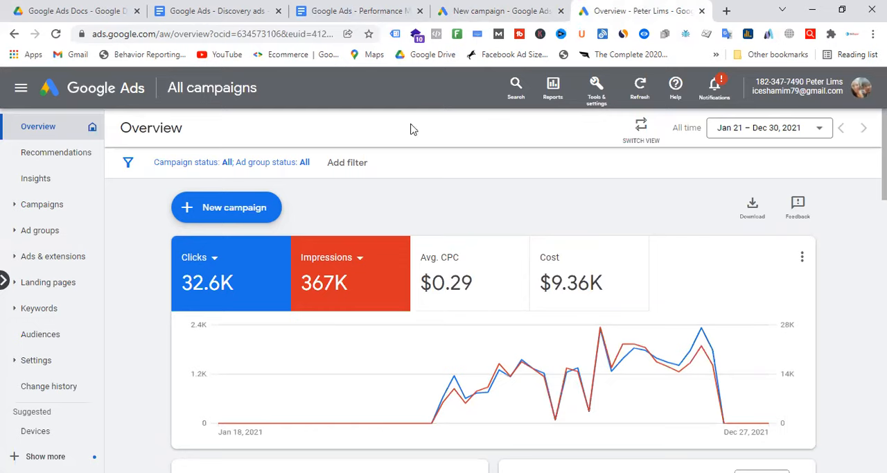
left_click(244, 211)
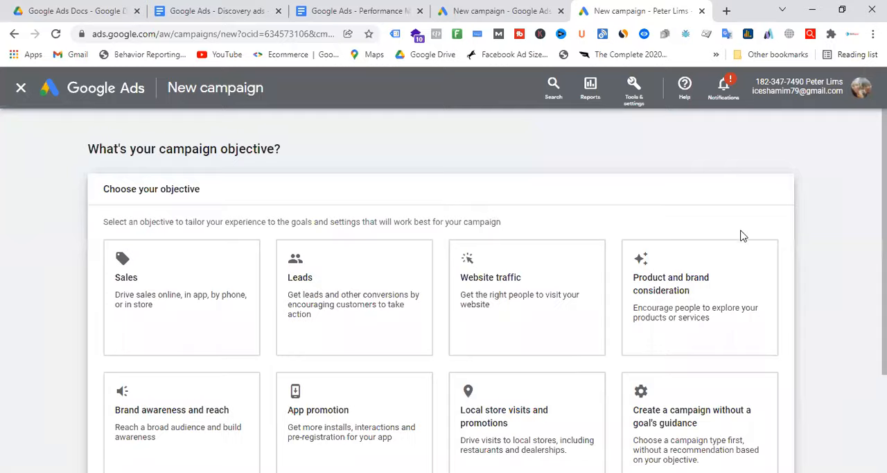
scroll(741, 231, "down", 1)
left_click(525, 6)
mouse_move(686, 218)
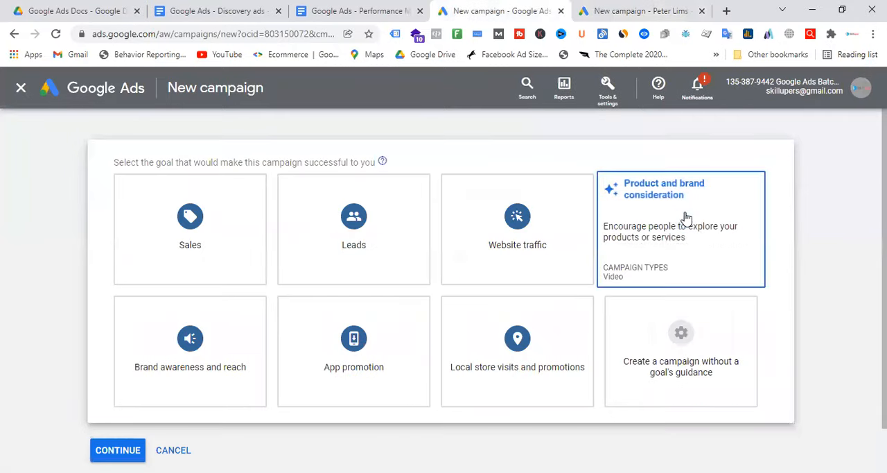
left_click(641, 10)
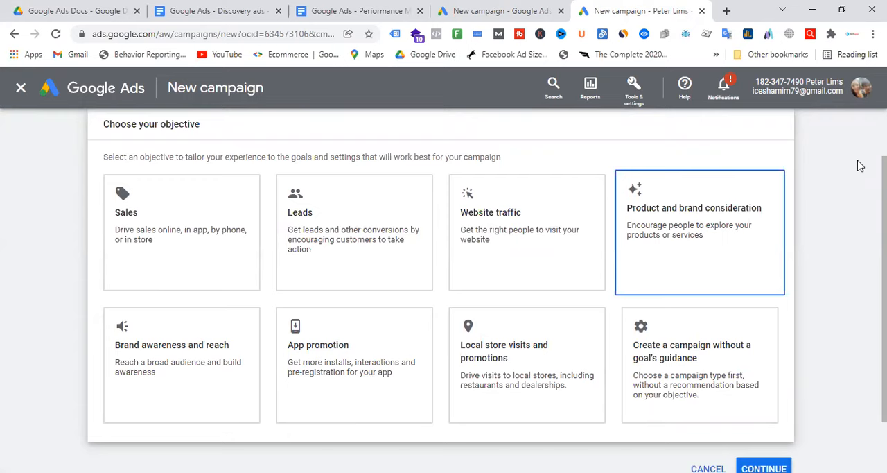
Step: Examine the available campaign objectives, including brand awareness, app promotion, product consideration, website traffic and local store visits
scroll(719, 218, "up", 1)
scroll(718, 350, "down", 1)
scroll(717, 350, "down", 1)
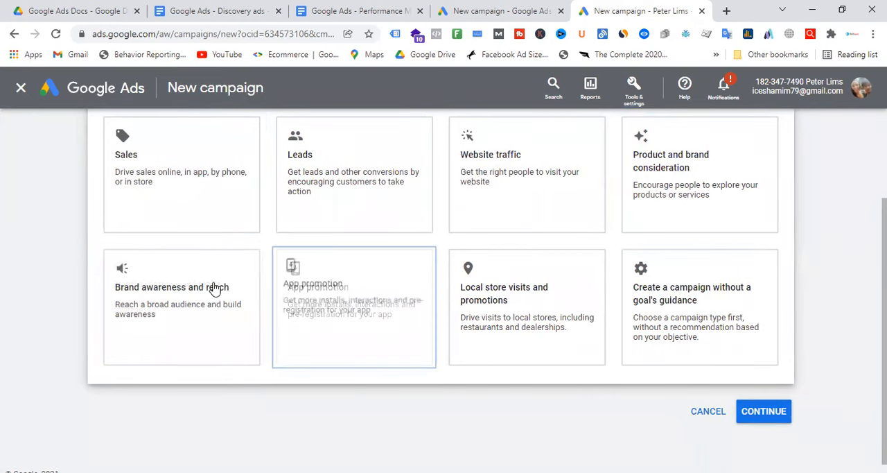
scroll(200, 297, "up", 1)
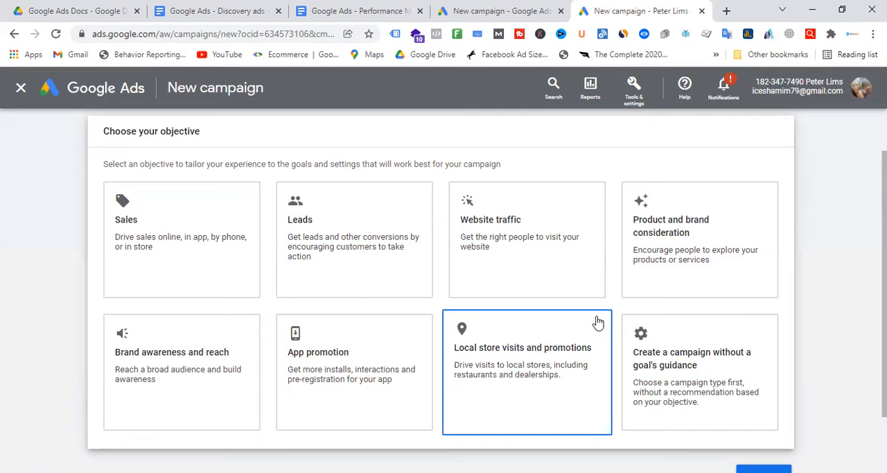
left_click(196, 371)
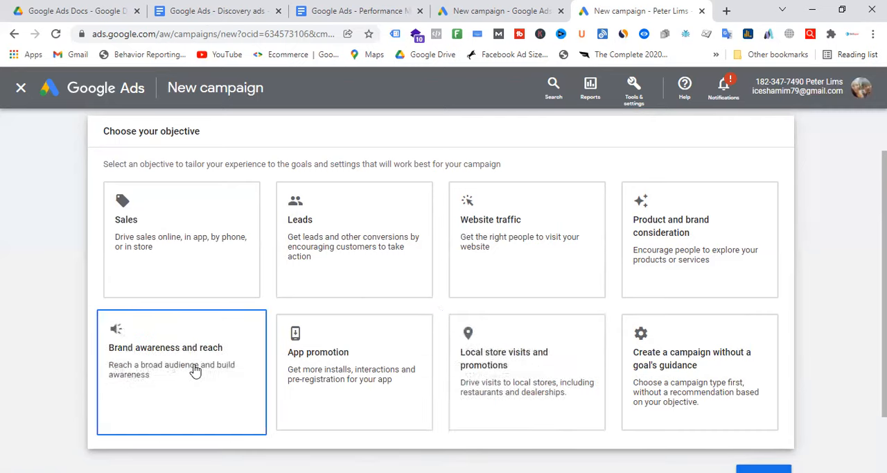
left_click(354, 374)
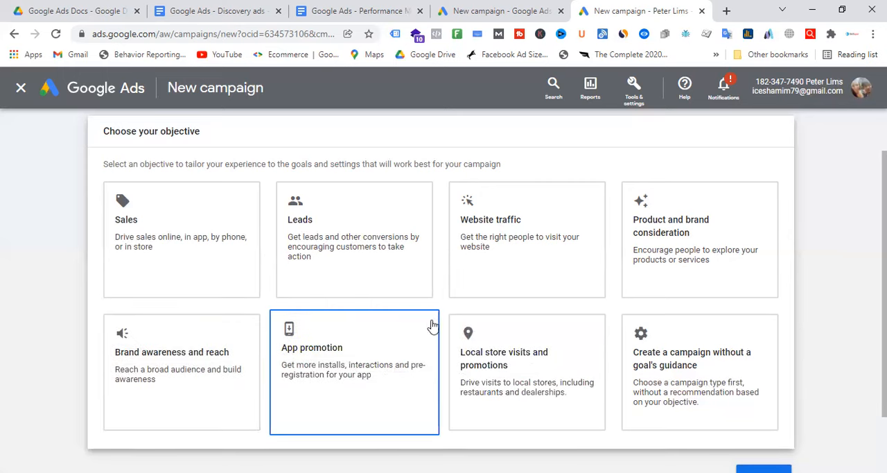
left_click(689, 241)
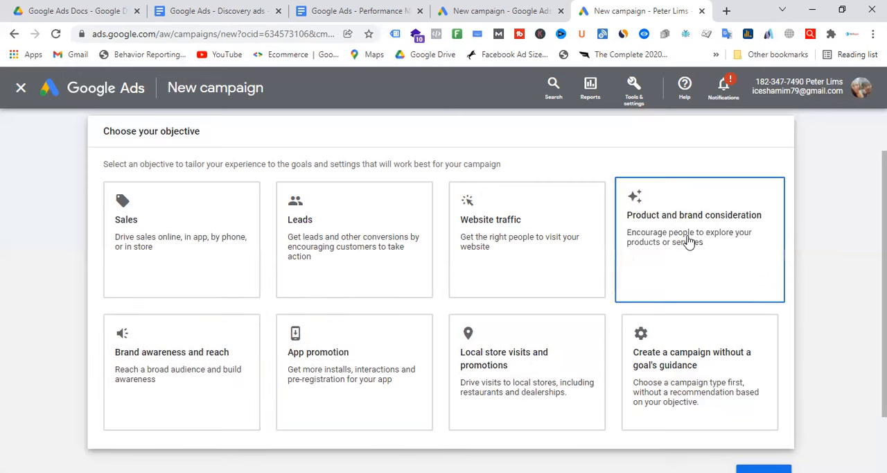
left_click(551, 242)
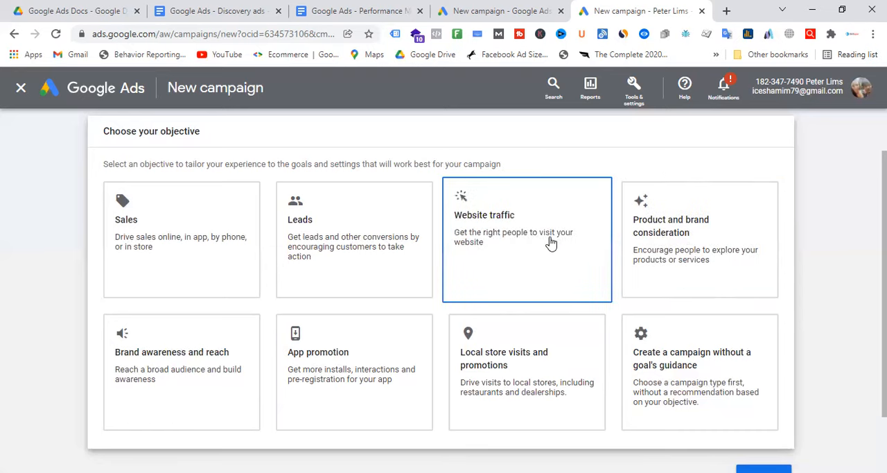
left_click(540, 372)
Step: Choose the Sales objective and review its phone call leads and submit lead forms conversion goals
left_click(226, 291)
scroll(228, 251, "down", 5)
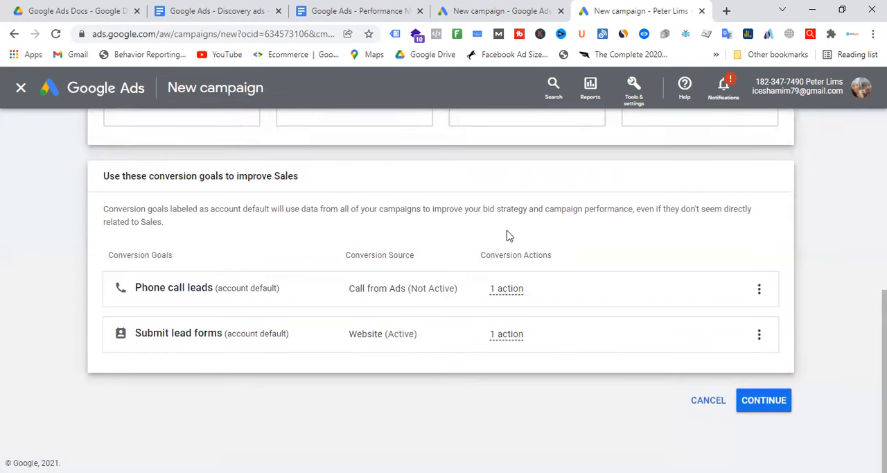
left_click_drag(124, 176, 372, 181)
left_click(370, 181)
left_click_drag(121, 287, 695, 292)
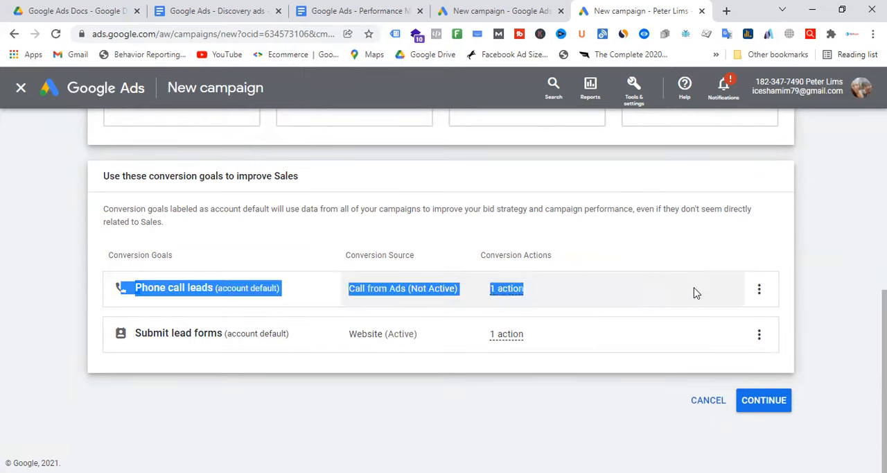
left_click(691, 245)
left_click_drag(108, 338, 678, 332)
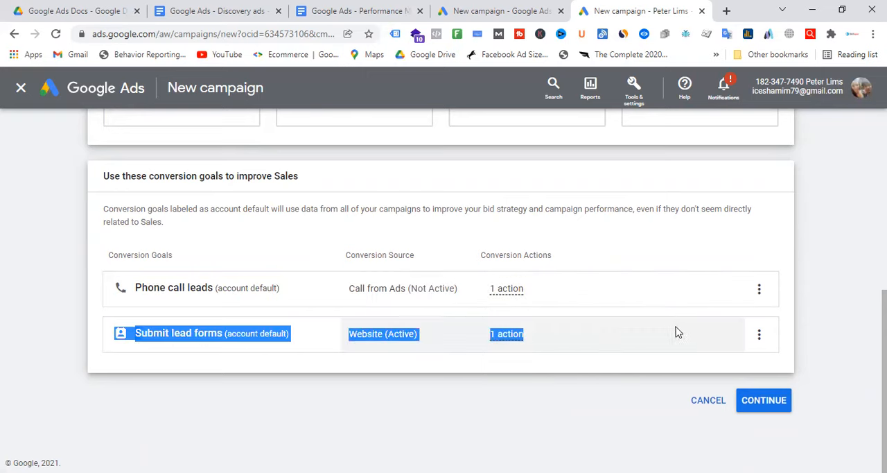
left_click(652, 252)
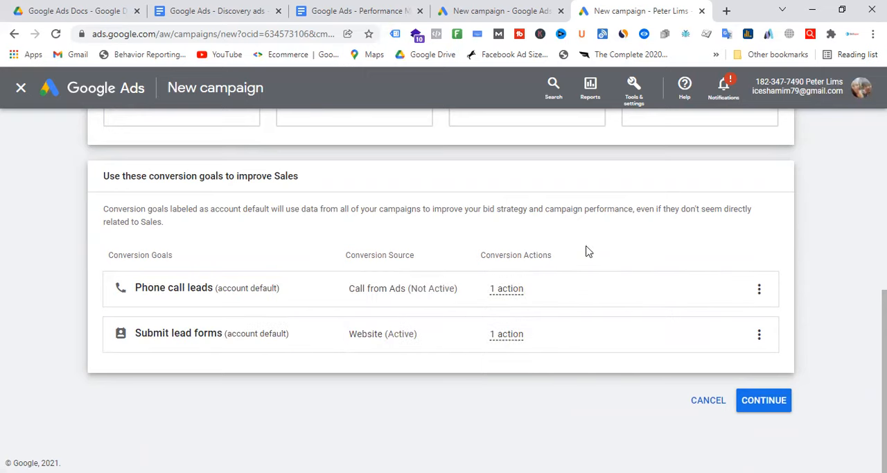
Step: Open the account's Conversions summary in a separate browser tab and review its lead form and phone call conversion actions
scroll(587, 249, "up", 2)
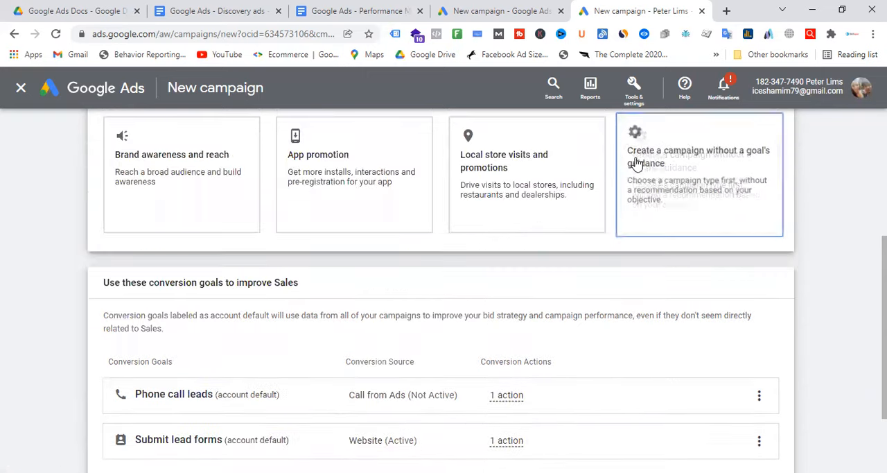
left_click(637, 92)
right_click(540, 159)
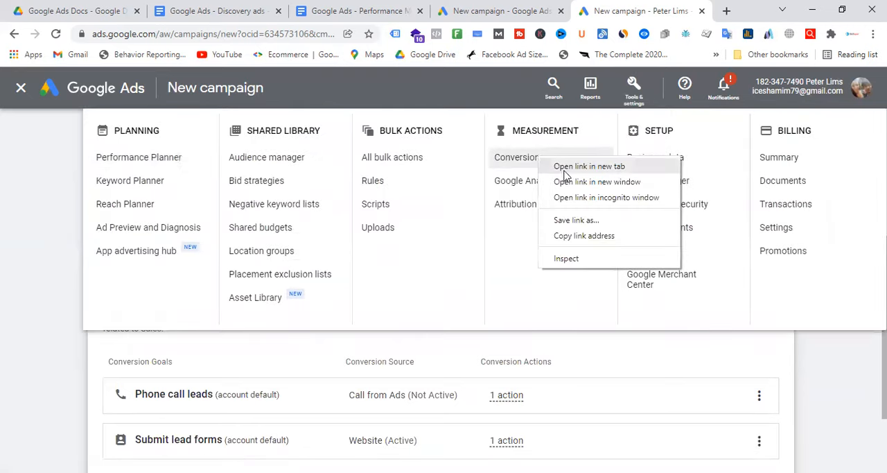
left_click(565, 173)
left_click(659, 10)
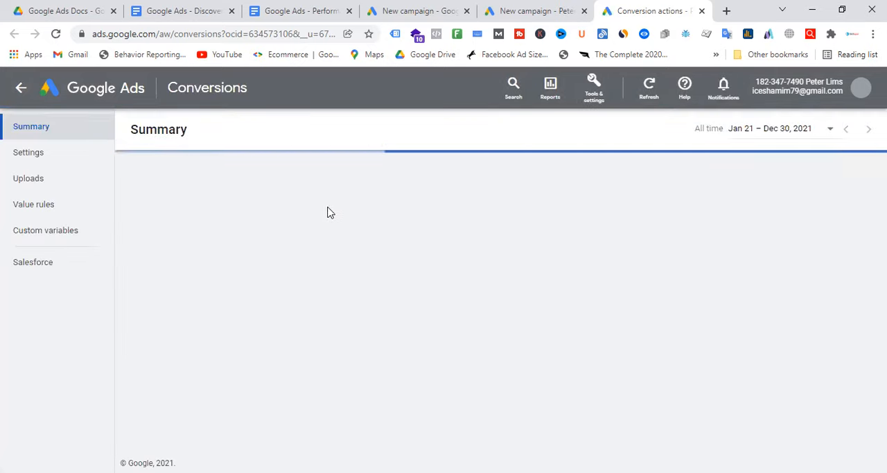
scroll(404, 238, "down", 1)
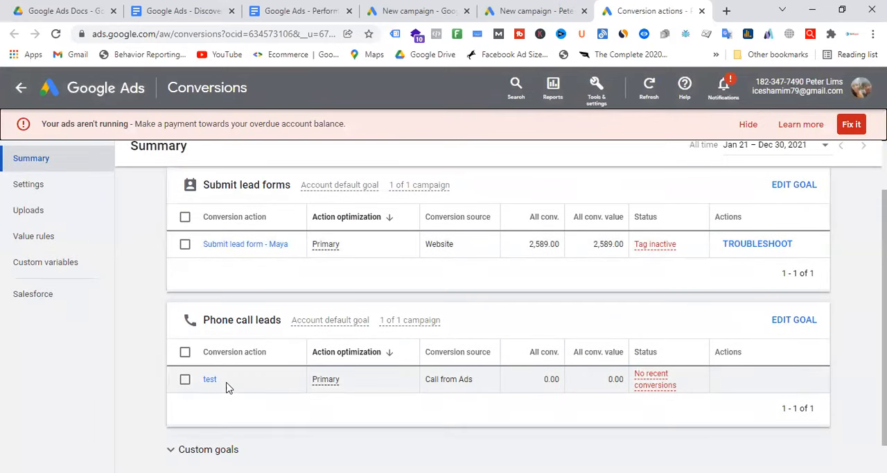
scroll(236, 368, "up", 1)
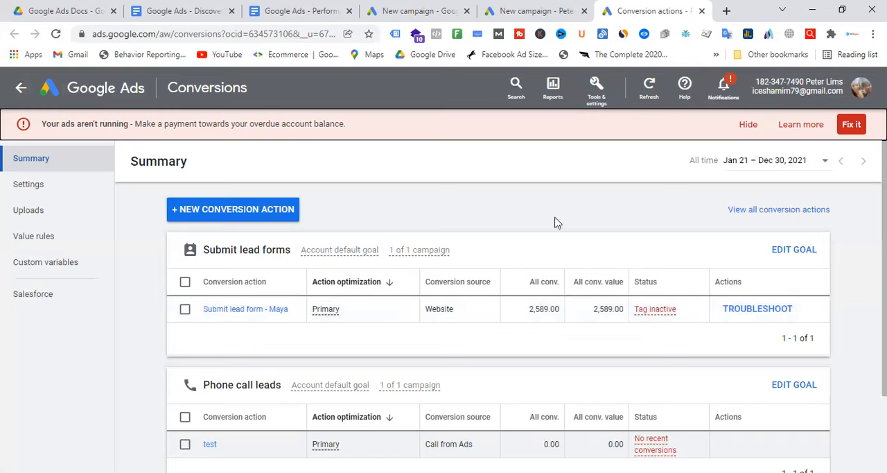
Step: Compare the new campaign's conversion goals with the conversion actions in the account's Conversions summary
left_click(537, 11)
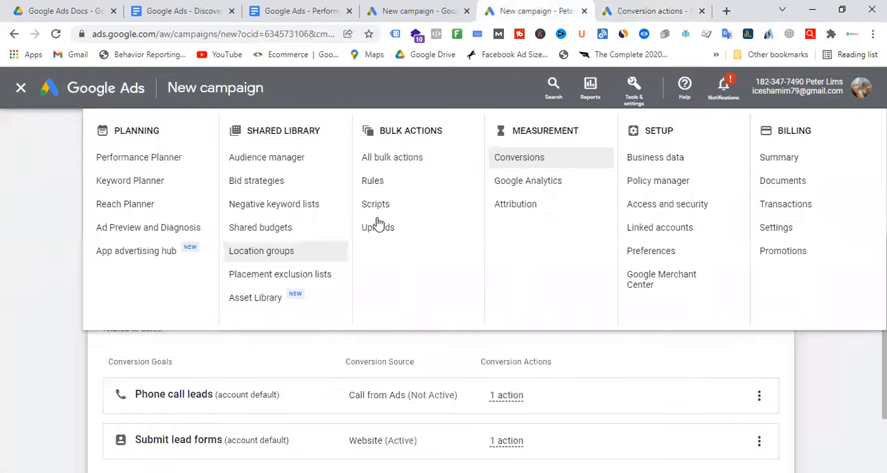
left_click(561, 364)
scroll(561, 363, "down", 1)
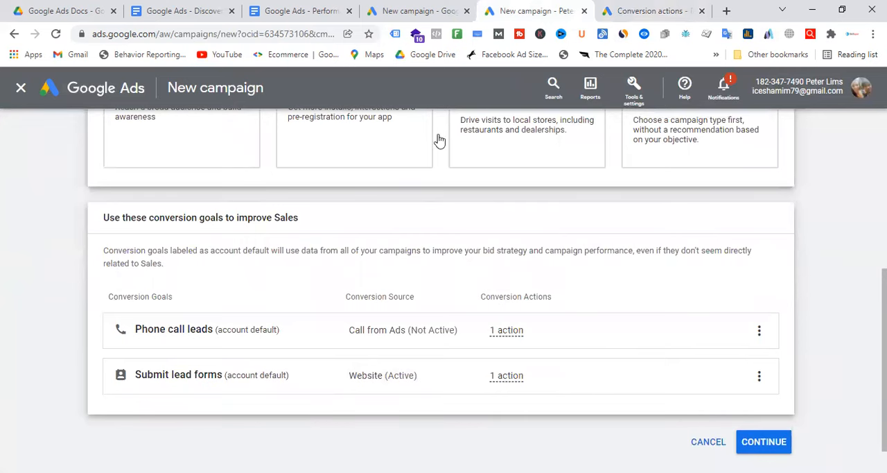
left_click(641, 10)
scroll(299, 352, "down", 2)
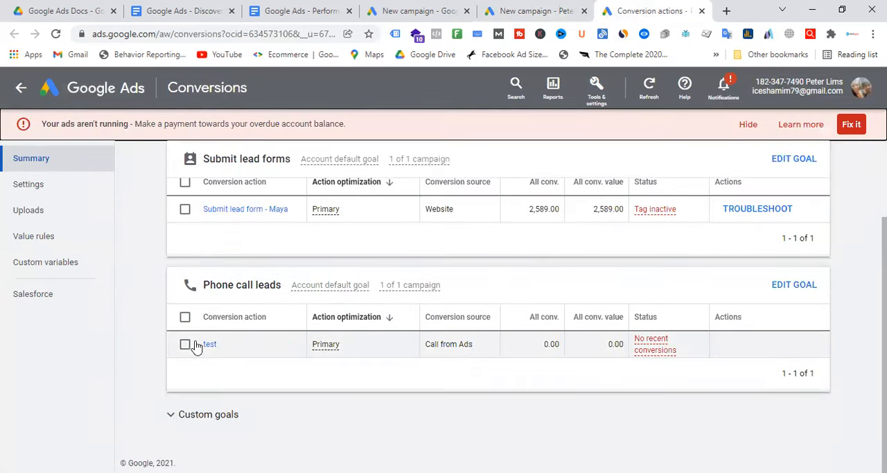
left_click(528, 9)
scroll(262, 329, "down", 3)
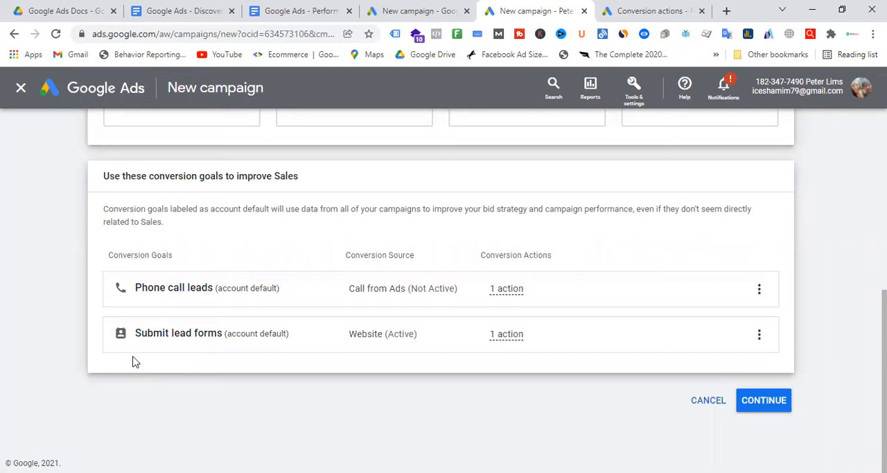
Step: Change the campaign objective to Leads, keep its default conversion goals and continue to the campaign type selection
scroll(440, 231, "up", 5)
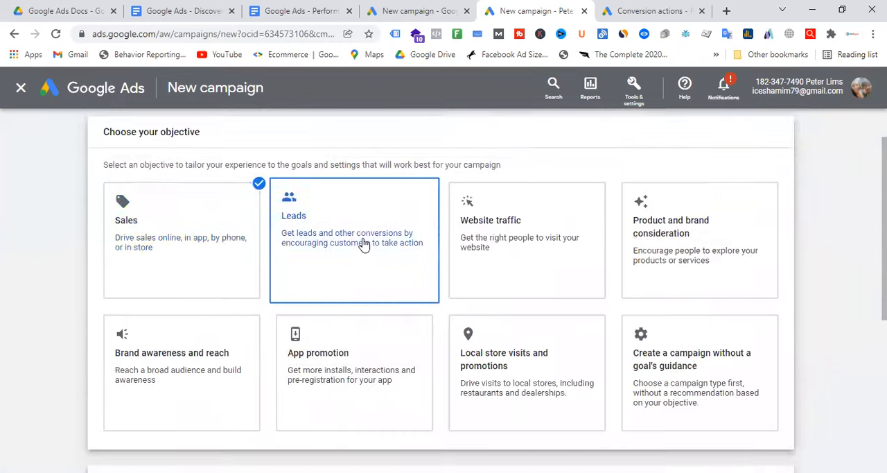
scroll(374, 242, "down", 5)
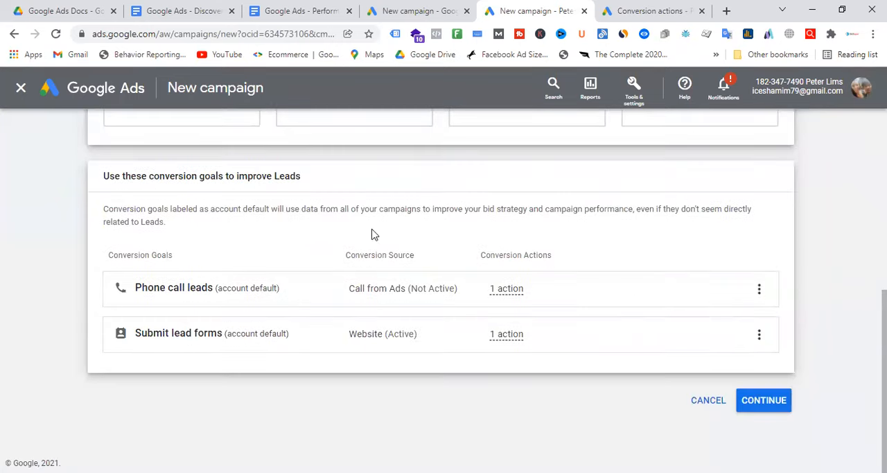
scroll(371, 234, "up", 5)
scroll(374, 263, "down", 4)
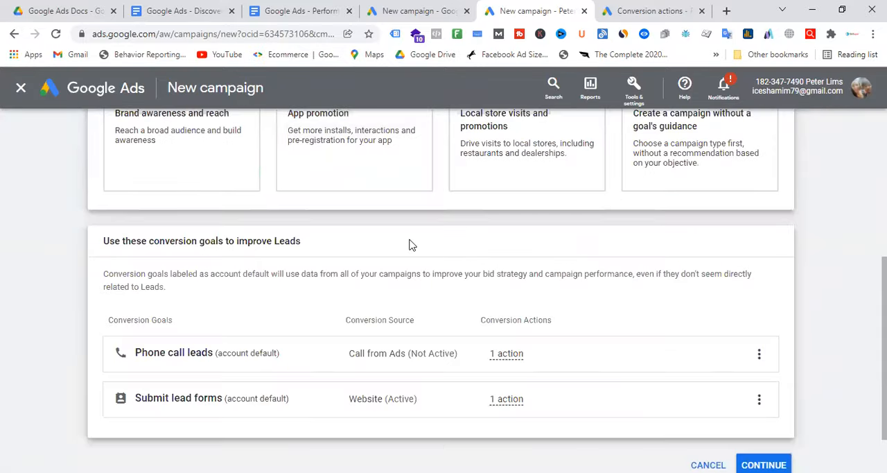
scroll(332, 356, "down", 1)
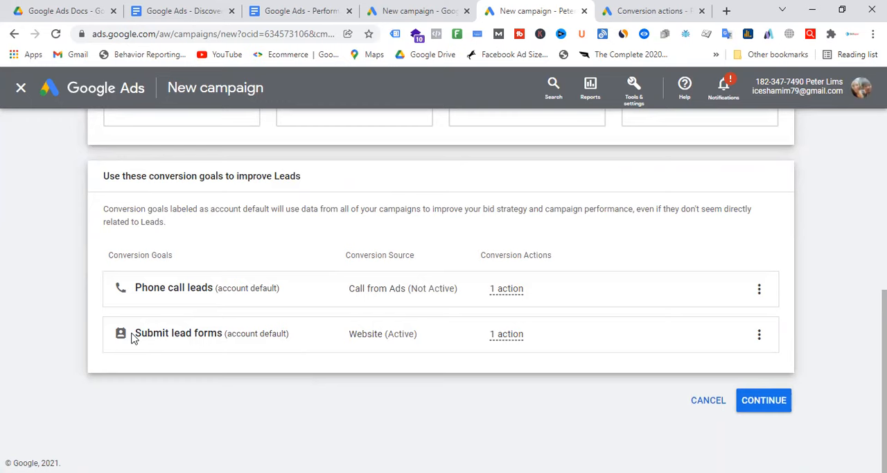
mouse_move(498, 291)
left_click_drag(154, 176, 246, 176)
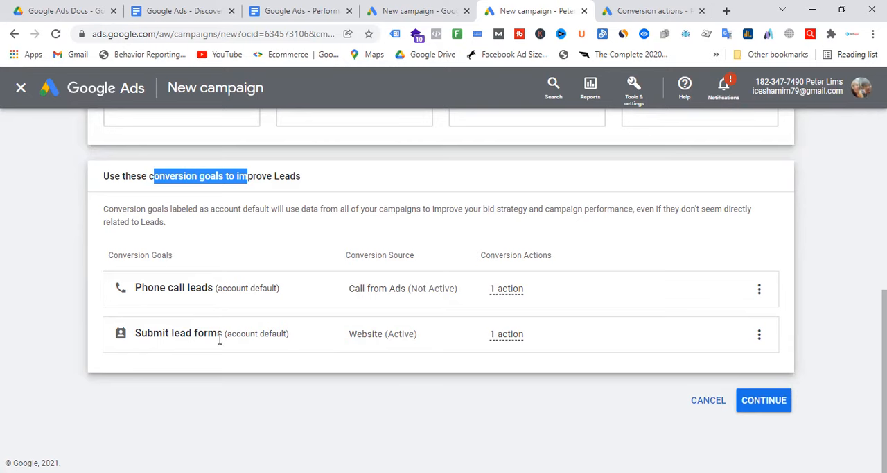
left_click(789, 398)
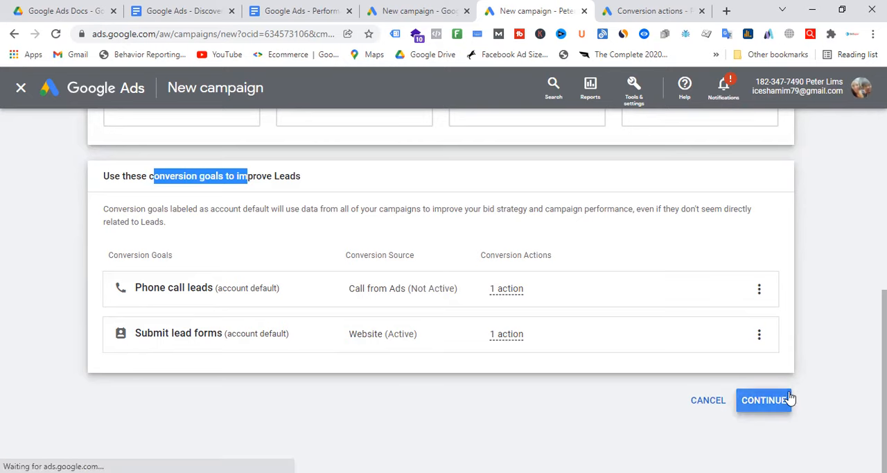
Step: Choose Performance Max as the campaign type and continue to the budget and bidding settings
scroll(602, 208, "up", 4)
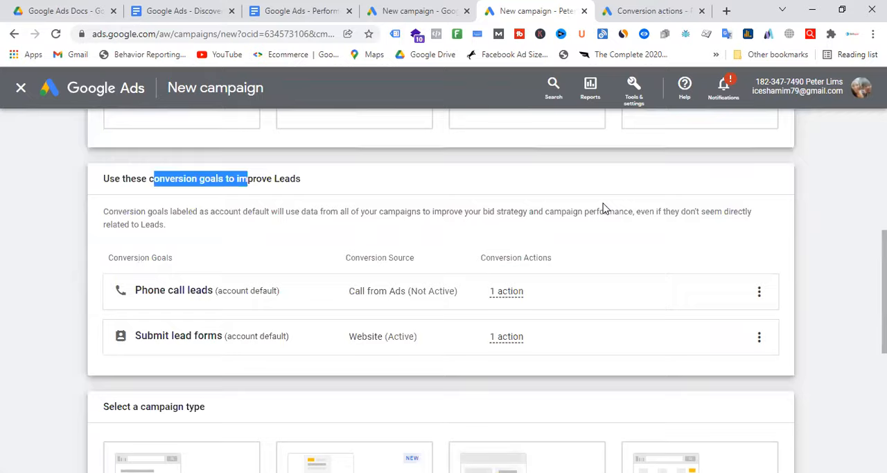
scroll(602, 208, "down", 3)
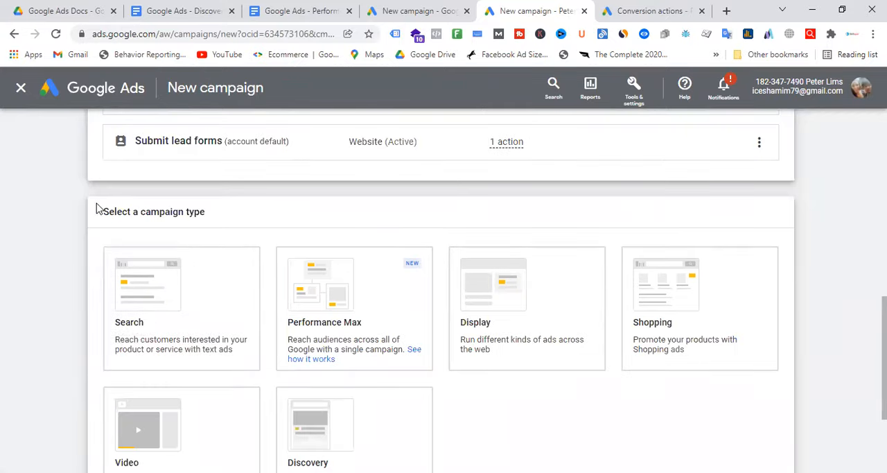
scroll(532, 206, "down", 2)
left_click(532, 206)
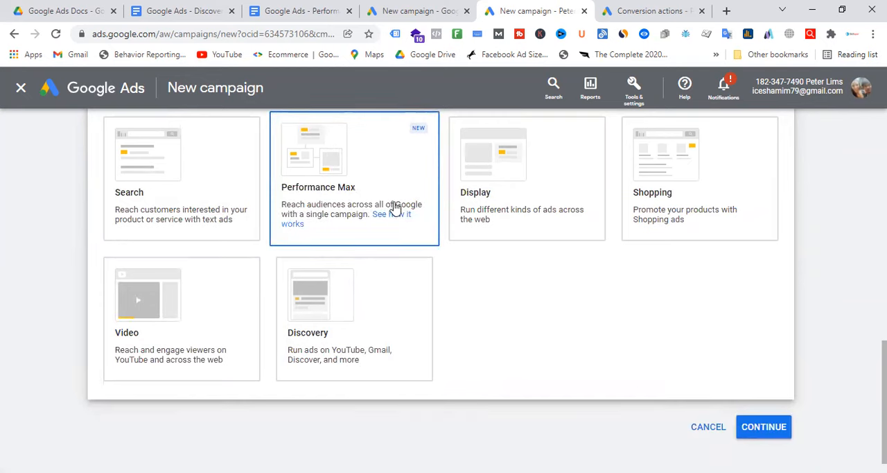
left_click(386, 179)
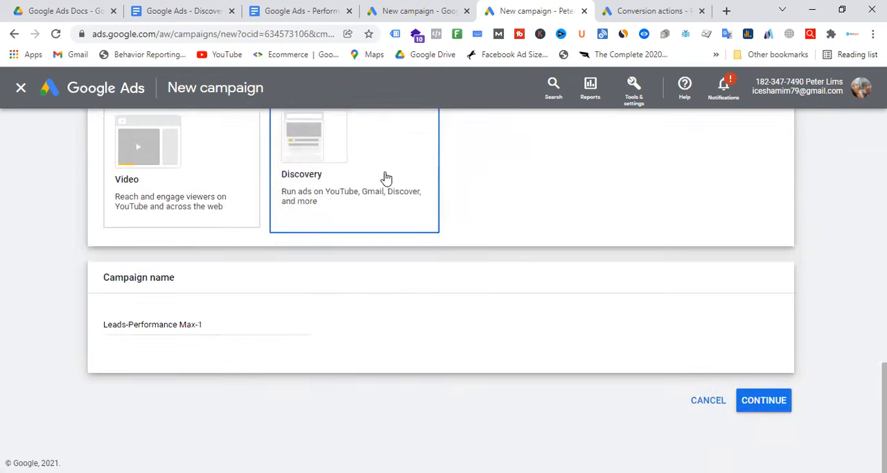
triple_click(123, 325)
left_click(790, 402)
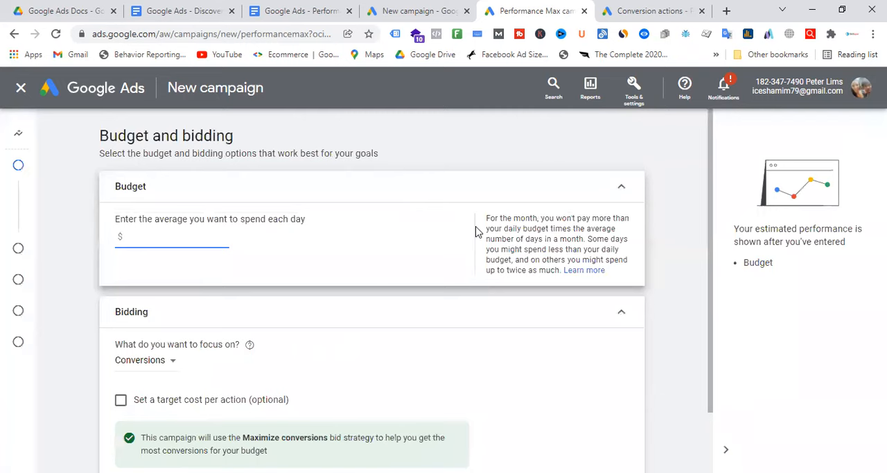
Step: Set the campaign's average daily budget to $50
type("50")
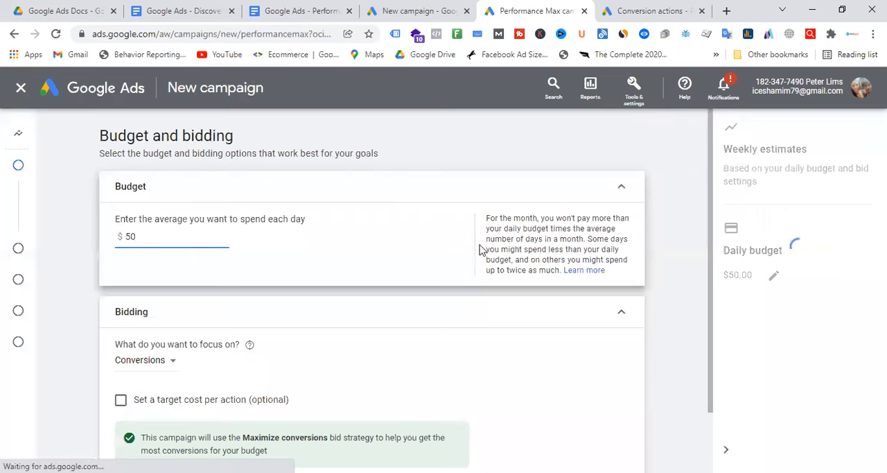
Step: Enable a target cost per action for the campaign's Conversions bidding
left_click(458, 330)
scroll(332, 270, "down", 1)
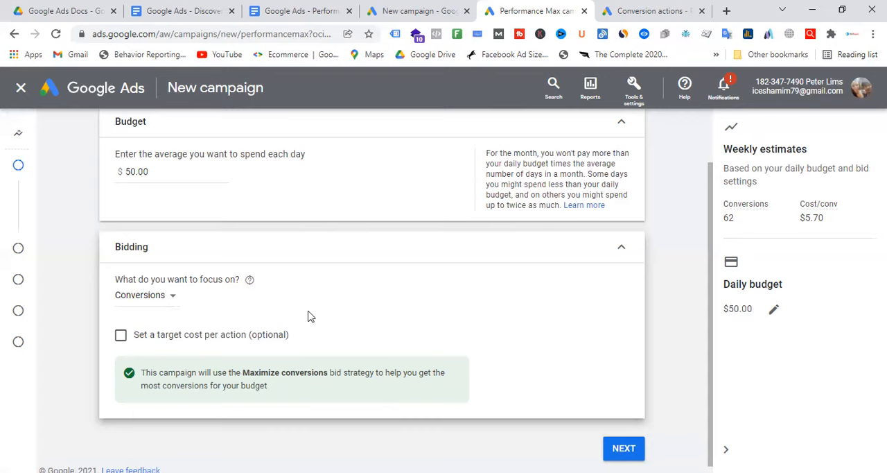
left_click(121, 336)
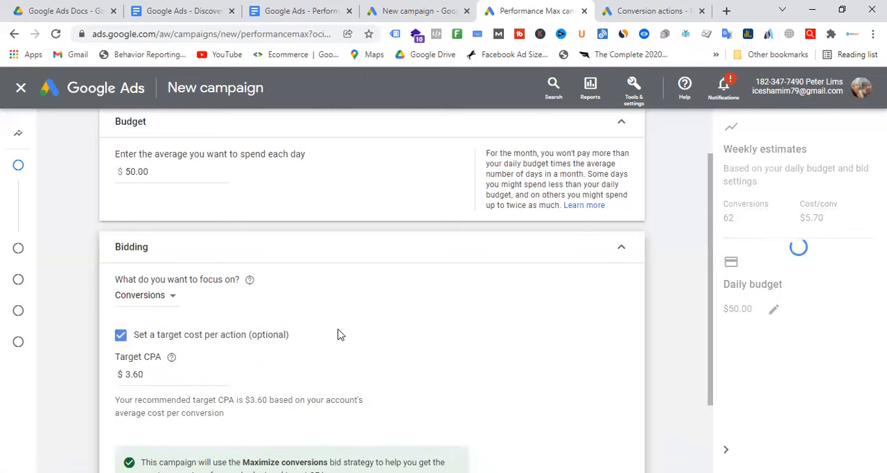
scroll(168, 337, "down", 1)
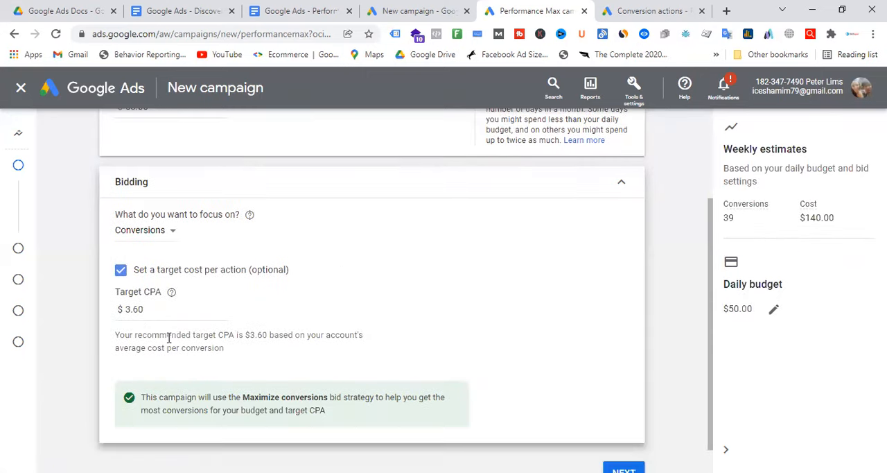
Step: Switch the bidding focus to Conversion value and set a target return on ad spend of 300%
left_click(164, 231)
left_click(182, 272)
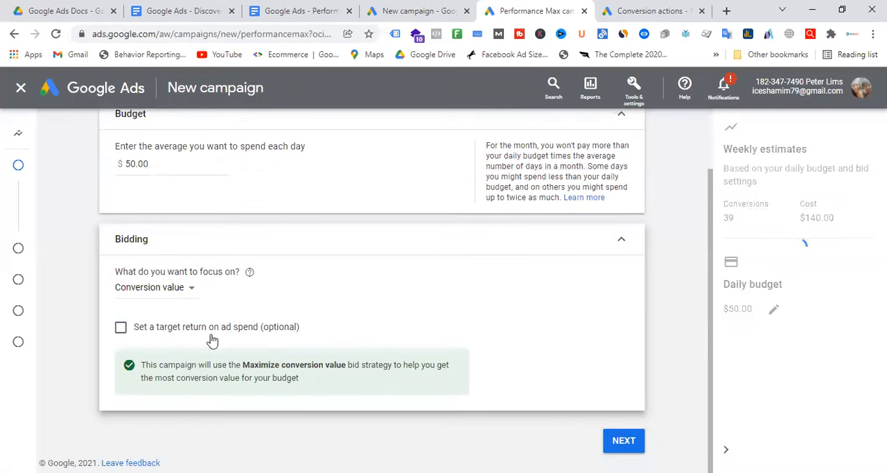
left_click(121, 327)
left_click_drag(148, 366, 210, 377)
type("300")
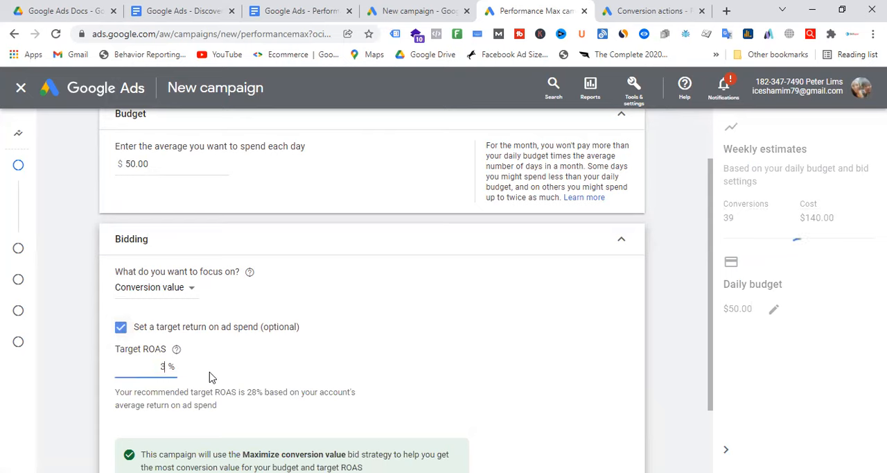
left_click(466, 365)
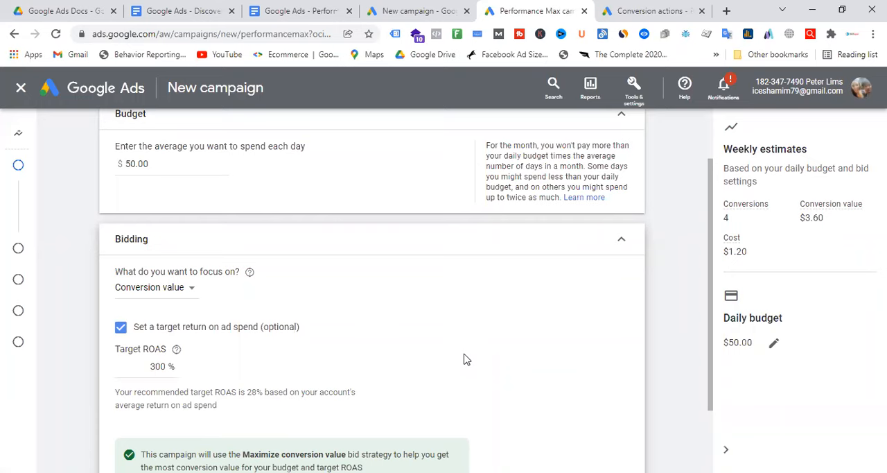
Step: Switch the bidding focus back to Conversions and set the target CPA to $3.00
left_click(187, 294)
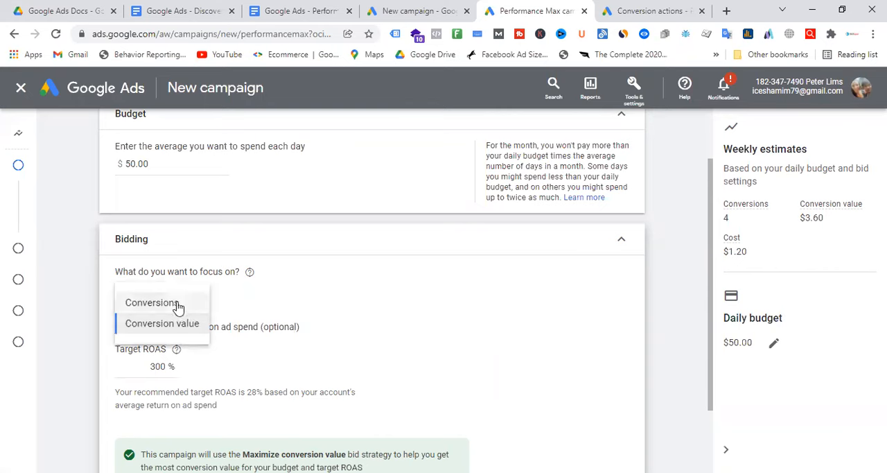
left_click(178, 308)
left_click(163, 366)
key("BackSpace")
key("BackSpace")
key("BackSpace")
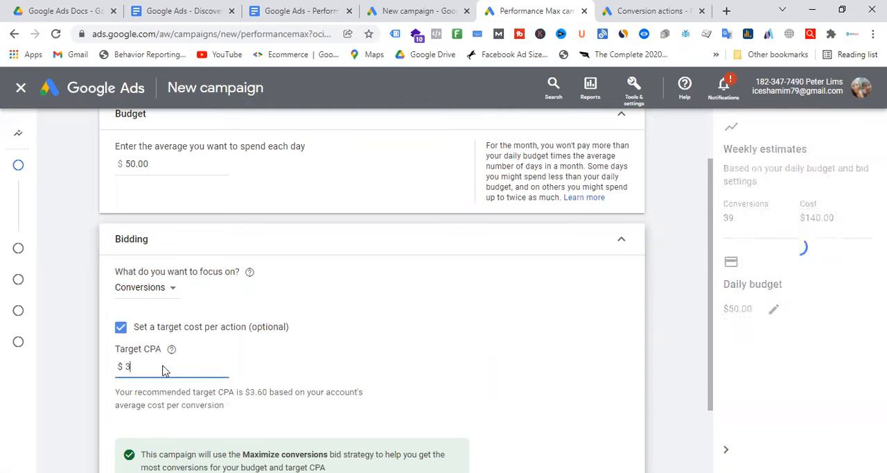
left_click(417, 303)
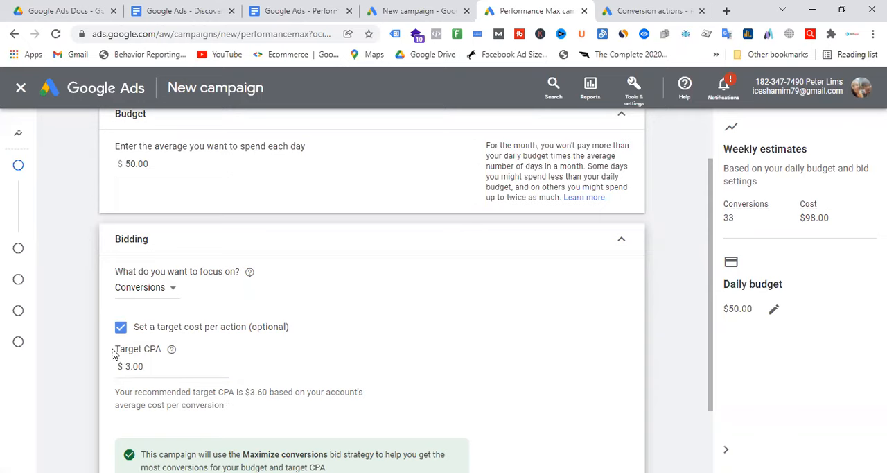
left_click_drag(155, 366, 121, 367)
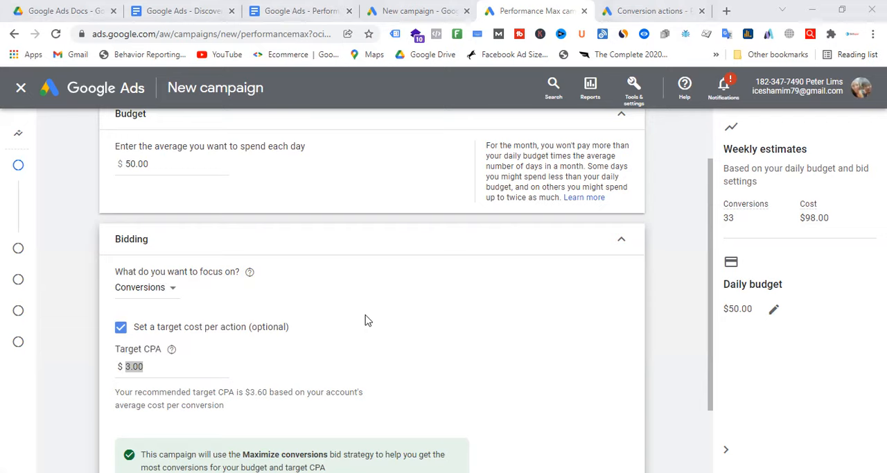
left_click(365, 339)
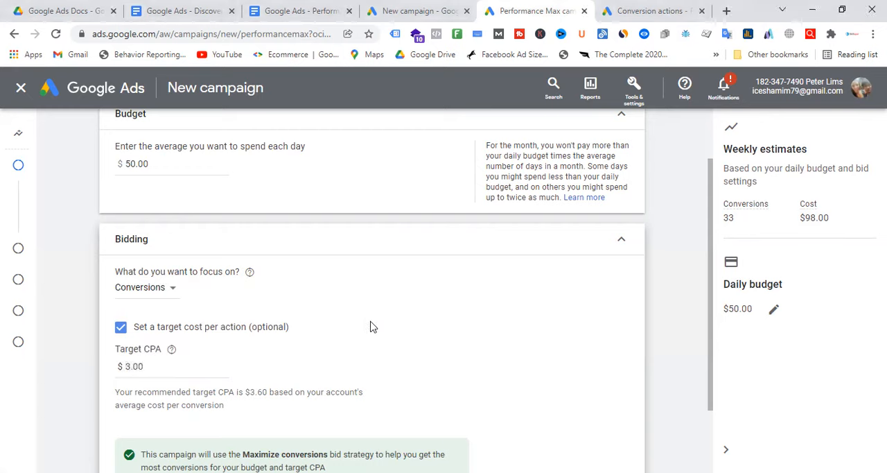
left_click(177, 367)
left_click_drag(178, 366, 115, 372)
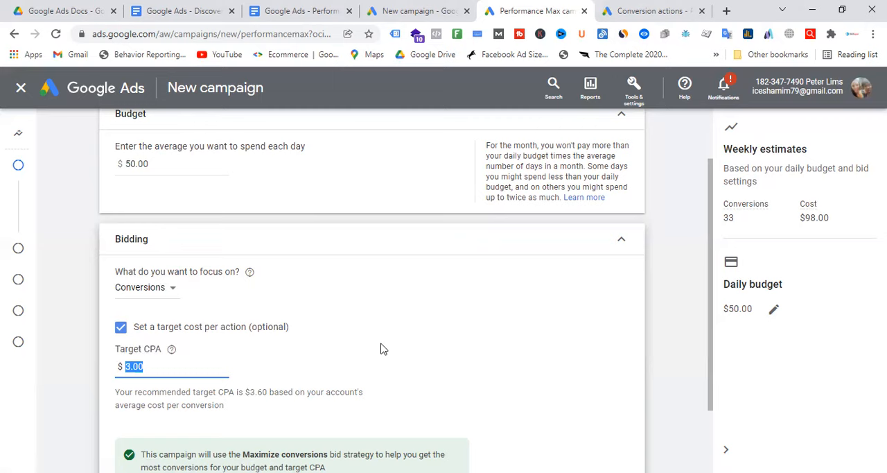
left_click(381, 348)
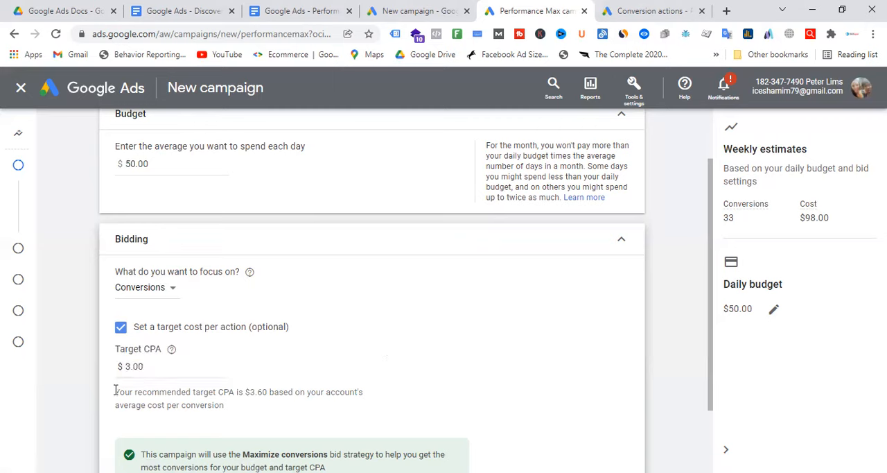
left_click_drag(115, 367, 153, 366)
left_click(315, 353)
Step: Continue to the campaign settings and target the United States as the campaign's location
scroll(442, 291, "down", 3)
left_click(623, 440)
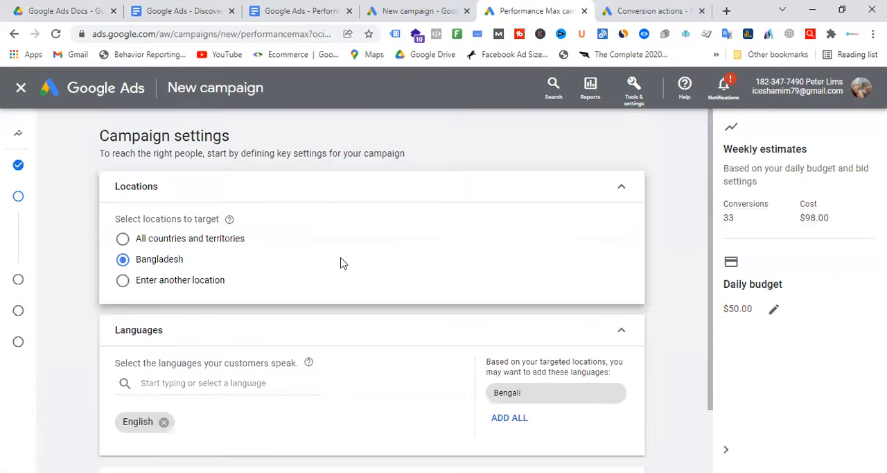
left_click(123, 284)
left_click(205, 311)
type("us")
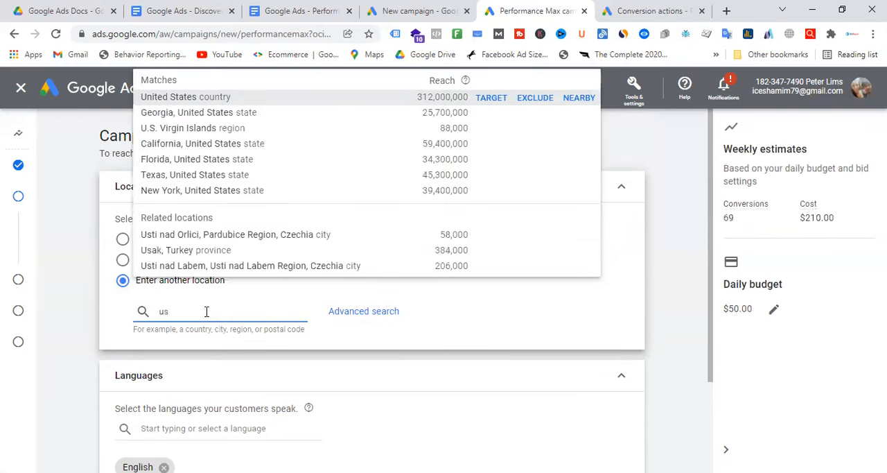
left_click(208, 97)
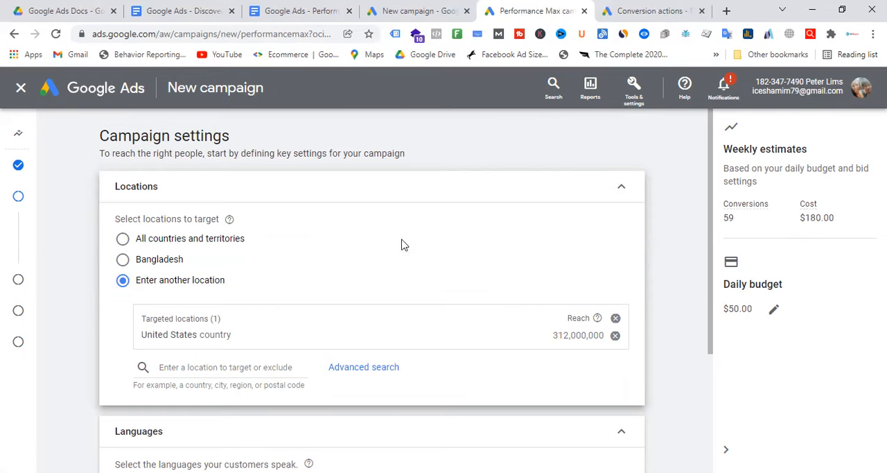
Step: Review the location and language settings, expand the additional campaign settings and open the Final URL expansion options
scroll(406, 246, "down", 3)
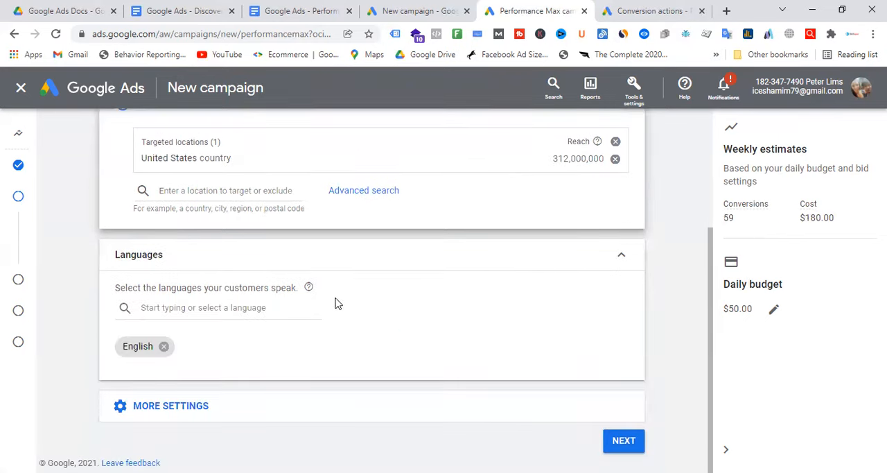
scroll(326, 301, "up", 2)
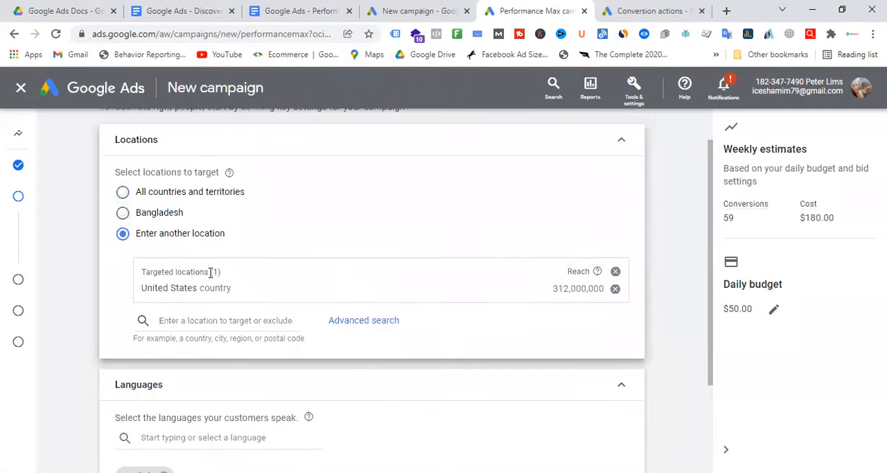
scroll(219, 312, "down", 1)
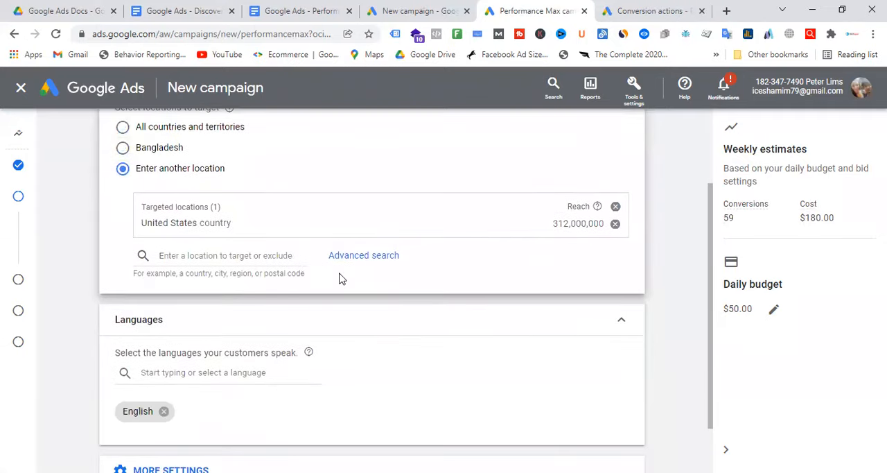
scroll(361, 266, "down", 1)
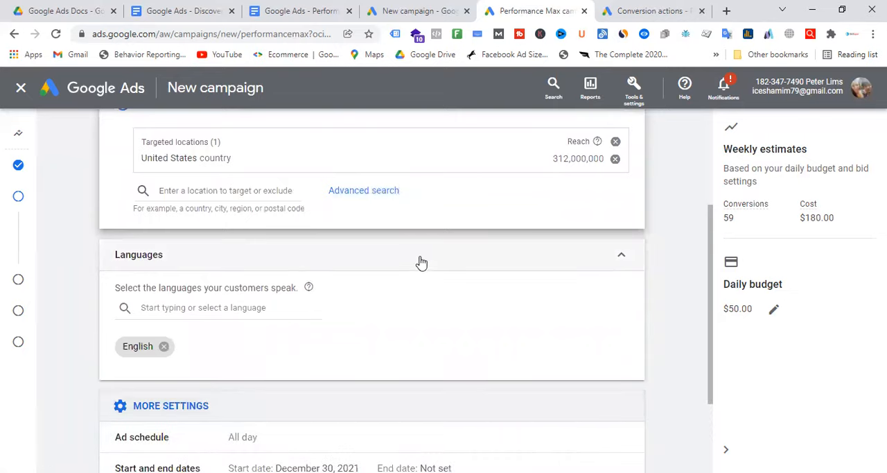
scroll(422, 262, "down", 2)
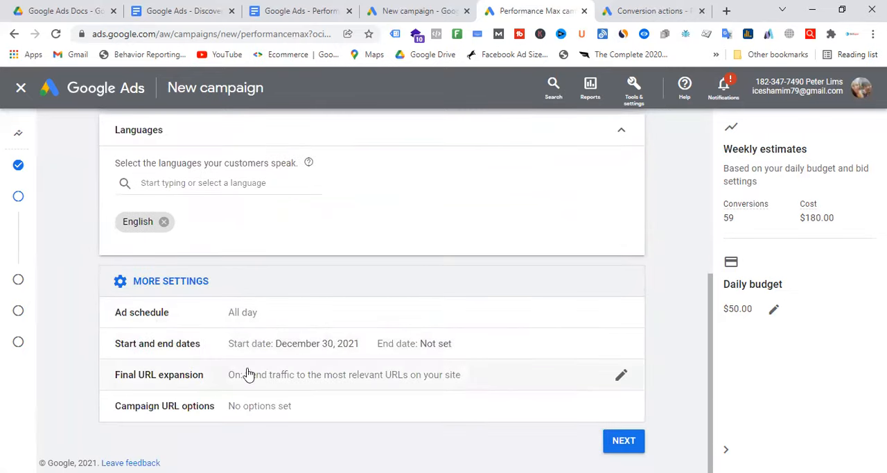
left_click(192, 381)
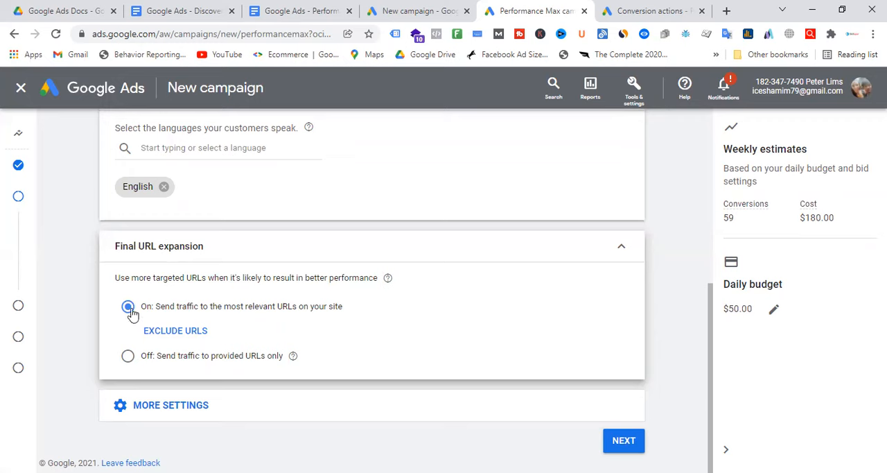
Step: Open the websites thetechrock.com and lerevecraze.com, each in its own new browser tab
left_click(728, 15)
type("the")
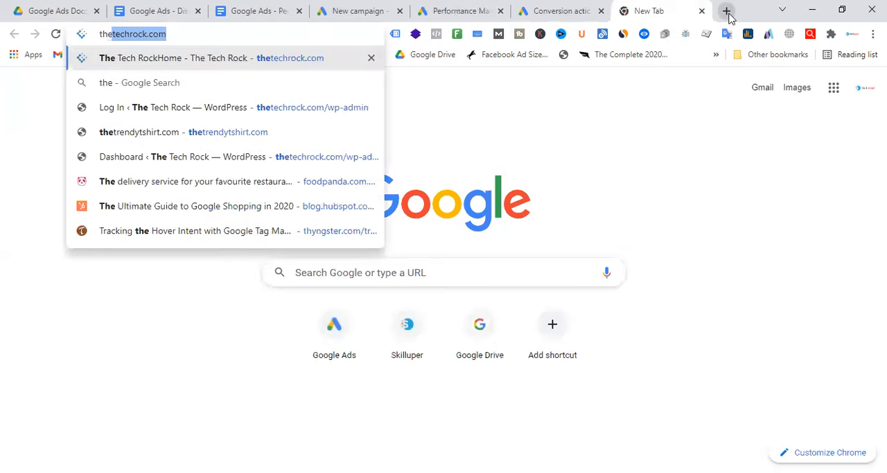
key("Return")
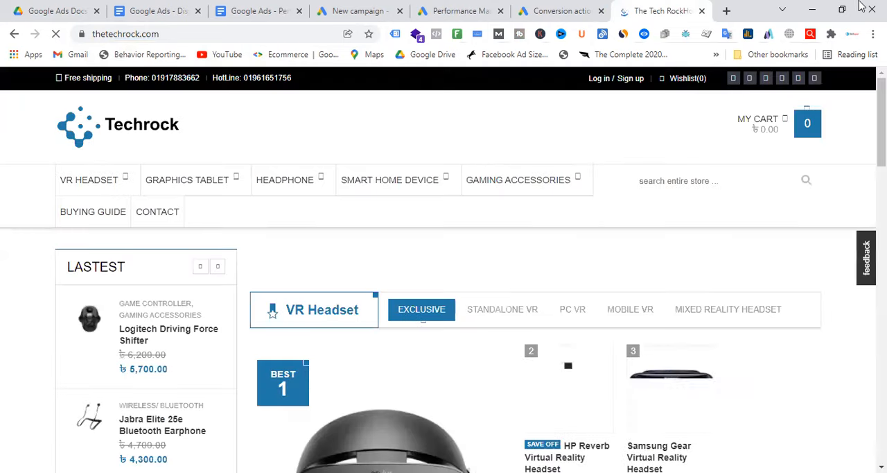
left_click(727, 11)
type("le")
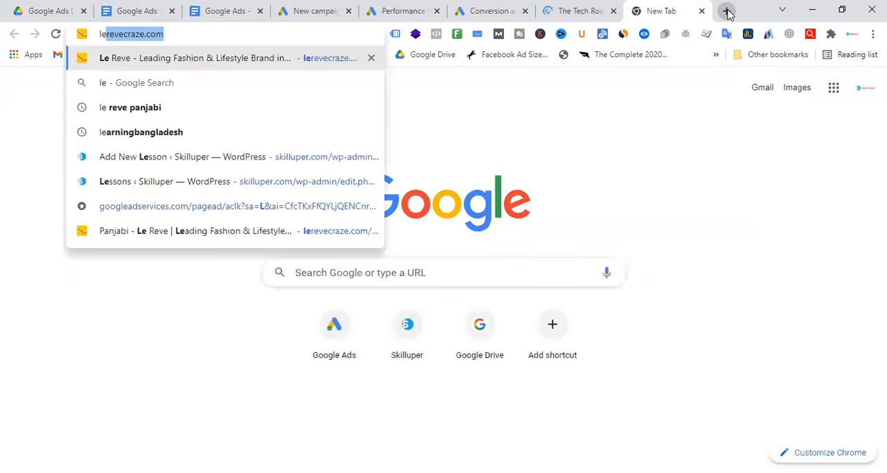
key("Return")
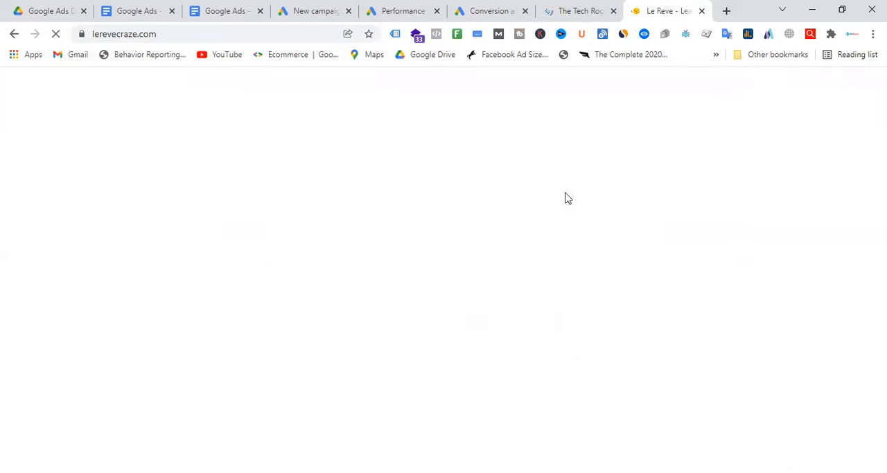
Step: Look through the Le Reve home page's winter collection, product listings and category sections as possible landing page examples
scroll(529, 216, "down", 3)
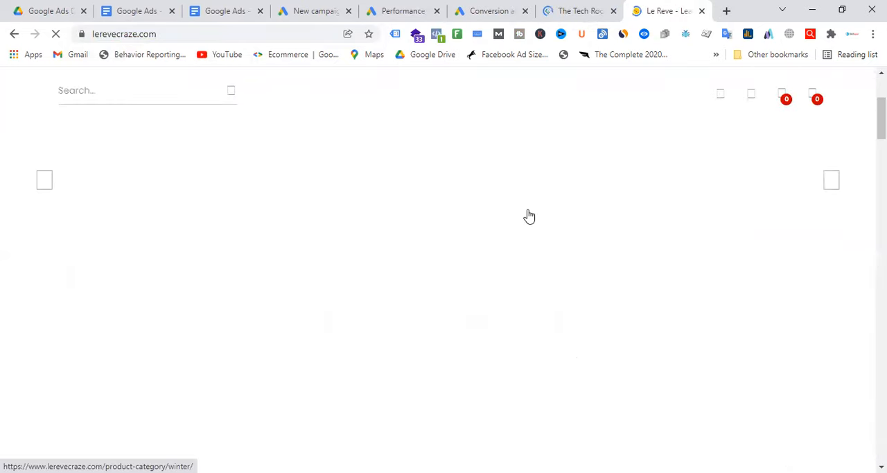
scroll(497, 255, "down", 6)
scroll(499, 252, "down", 2)
scroll(500, 251, "up", 3)
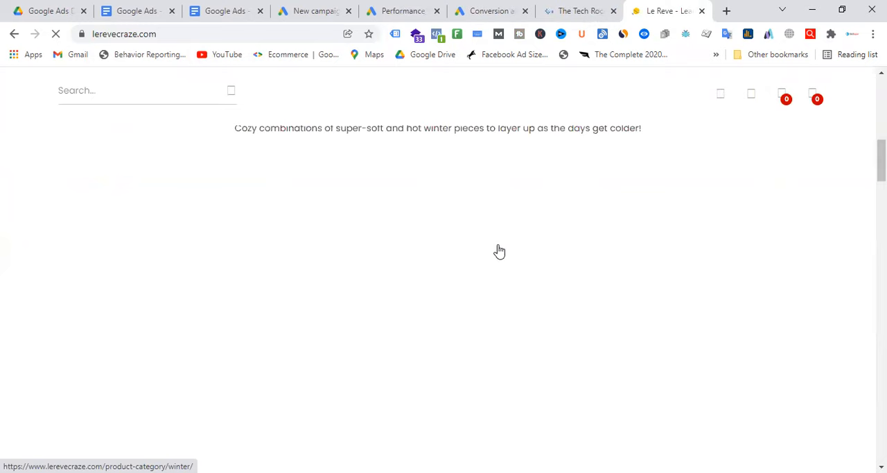
scroll(499, 252, "up", 4)
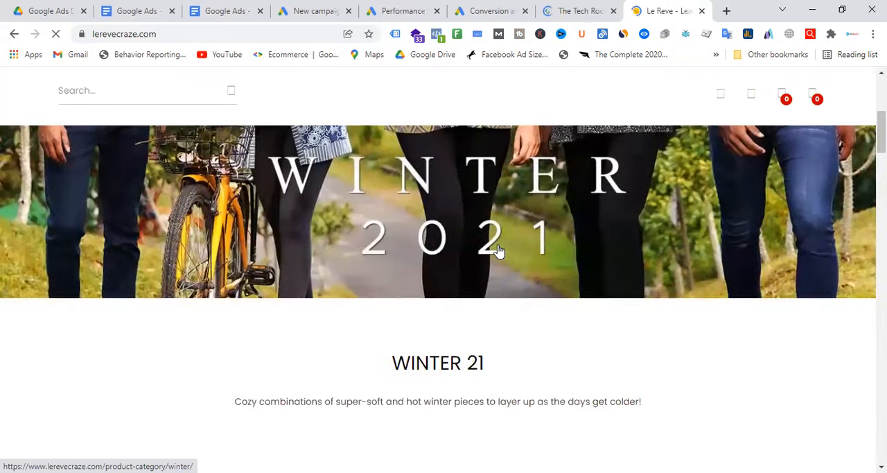
scroll(497, 251, "down", 4)
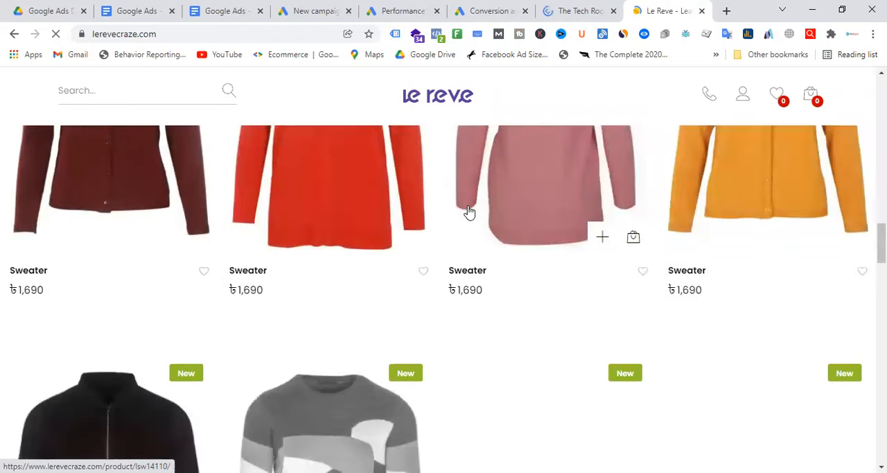
scroll(475, 222, "down", 4)
scroll(476, 223, "down", 3)
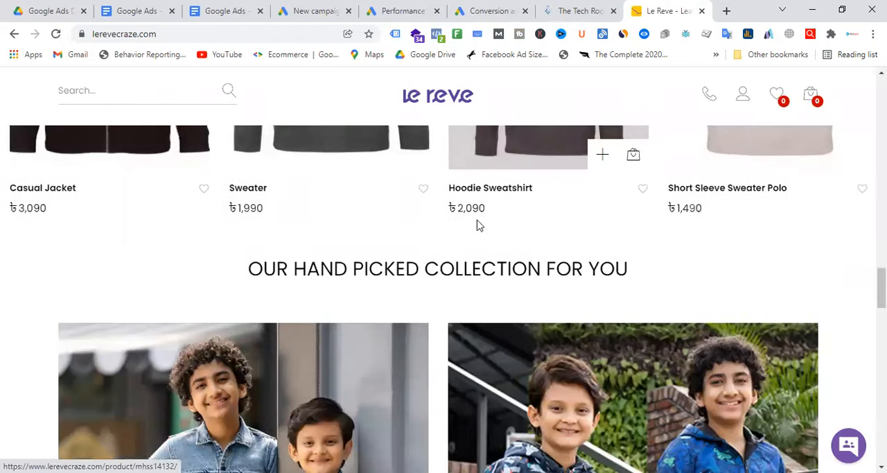
scroll(575, 182, "down", 4)
scroll(575, 182, "down", 4)
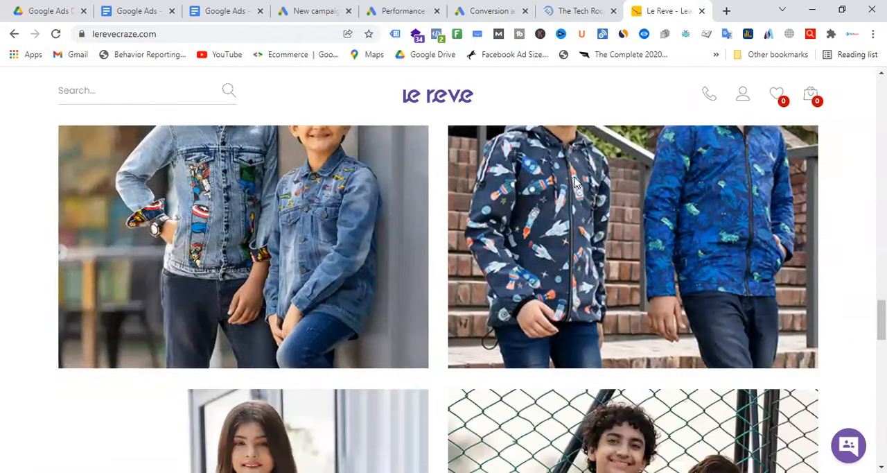
scroll(568, 192, "down", 5)
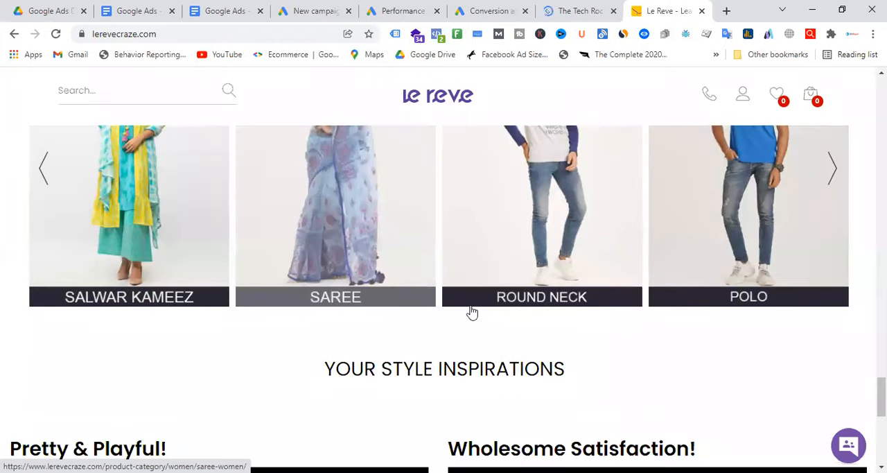
scroll(596, 277, "up", 2)
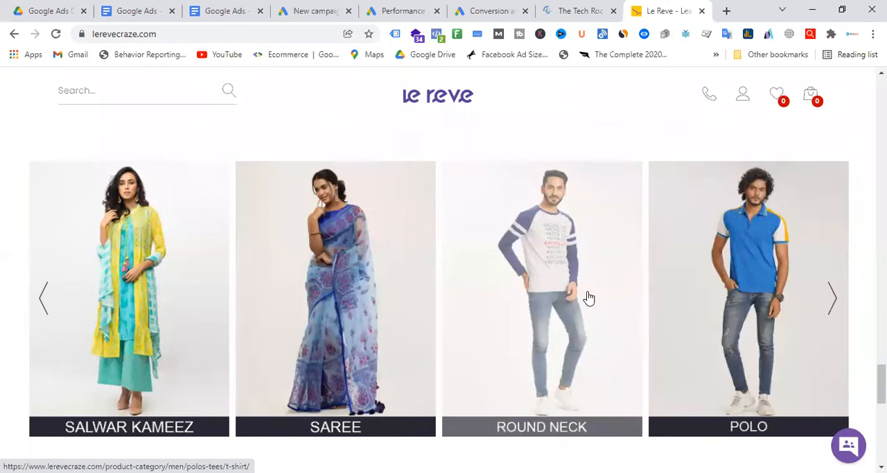
scroll(564, 318, "down", 2)
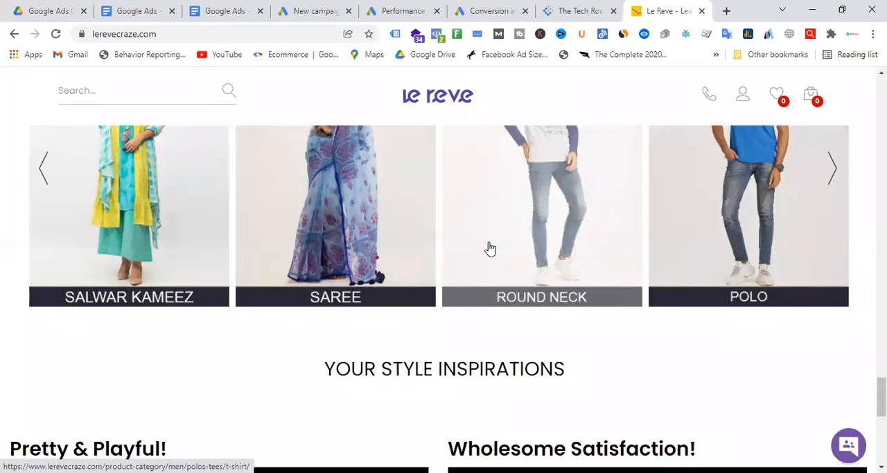
Step: Open Le Reve's Salwar Kameez category in a new tab, and open the campaign's URL exclusion settings in Google Ads
left_click(81, 298)
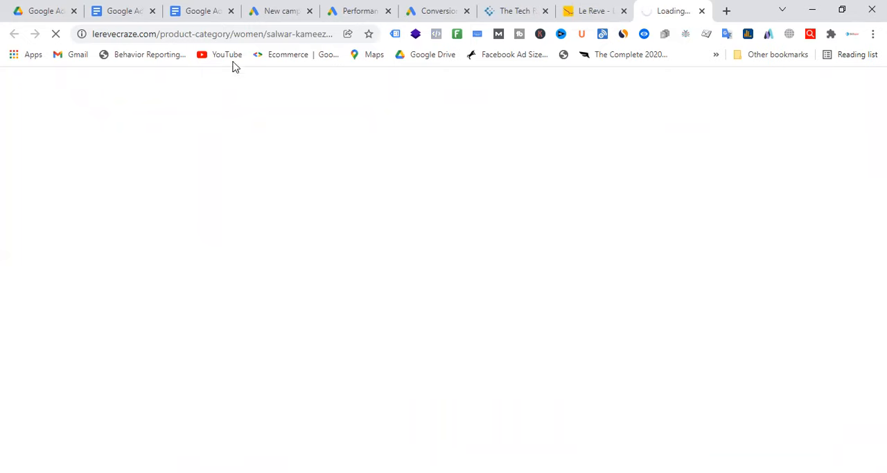
left_click(274, 33)
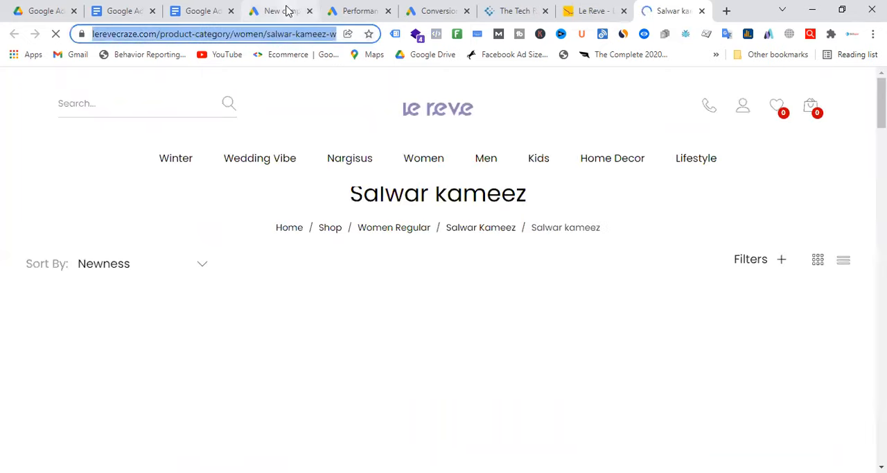
left_click(287, 10)
left_click(363, 11)
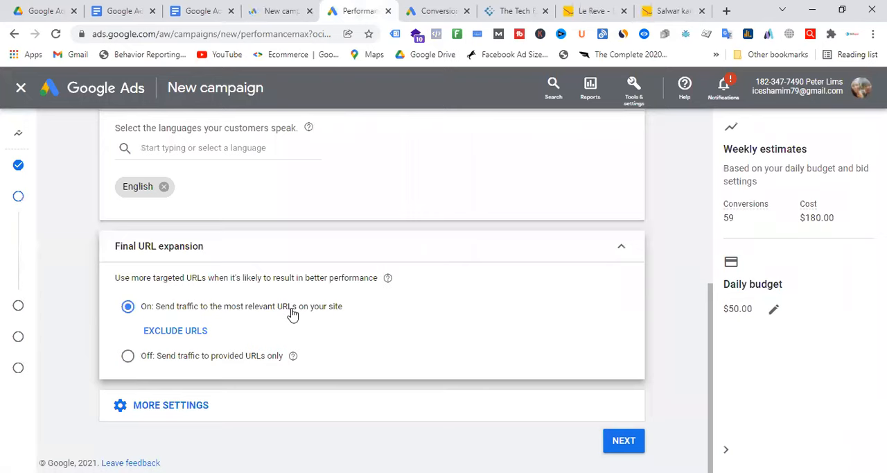
left_click(193, 339)
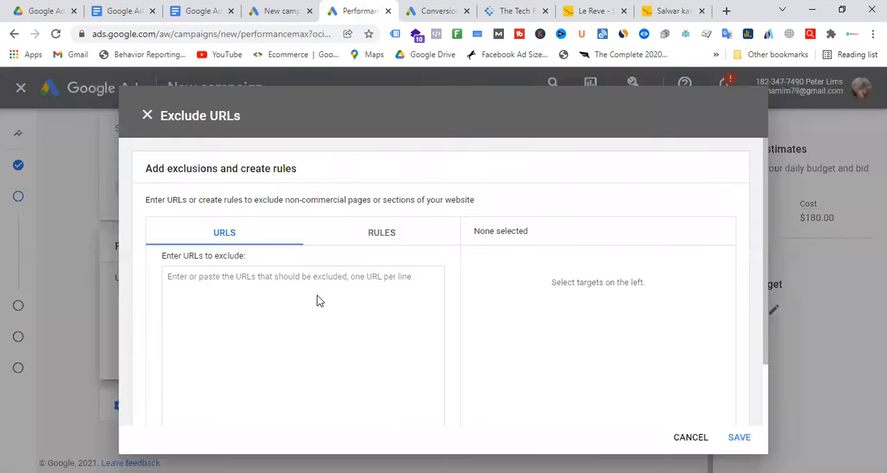
Step: Open Le Reve's Contact Us page in a new tab from the Salwar Kameez page's footer
left_click(662, 8)
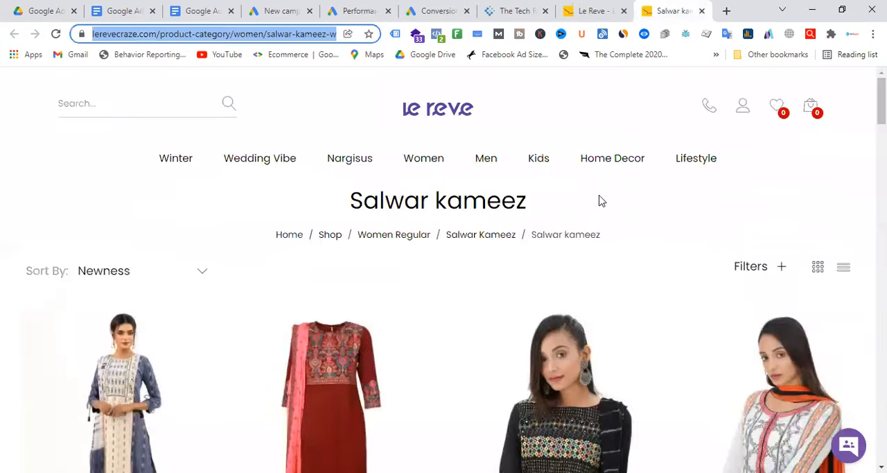
scroll(460, 231, "down", 15)
scroll(554, 266, "down", 10)
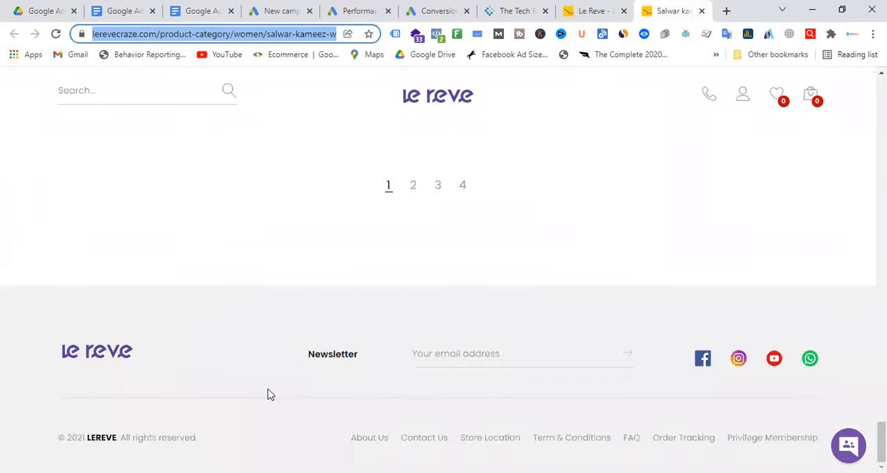
left_click(476, 308)
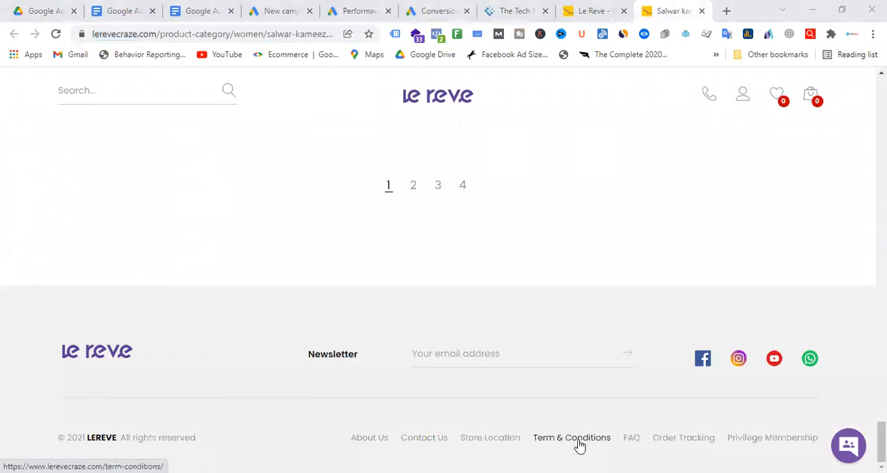
right_click(431, 443)
left_click(480, 339)
Step: Open the blue and red Salwar Kameez product, and copy the Contact Us page's address from its own tab
scroll(613, 195, "up", 10)
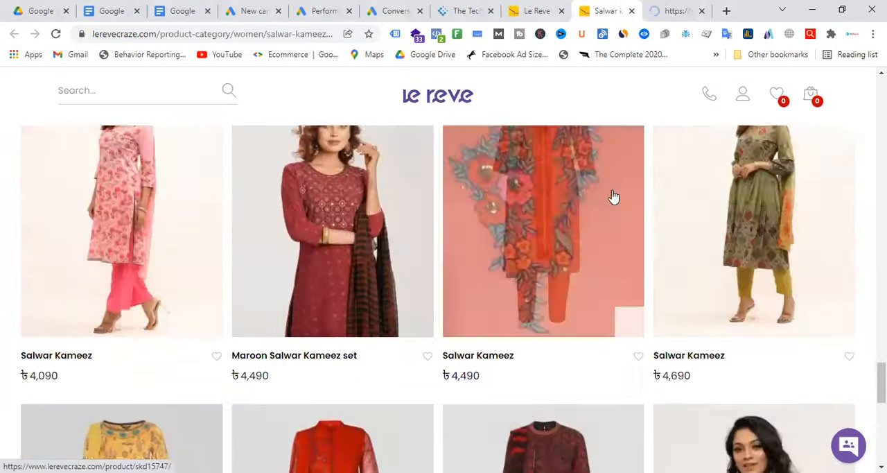
scroll(599, 208, "down", 4)
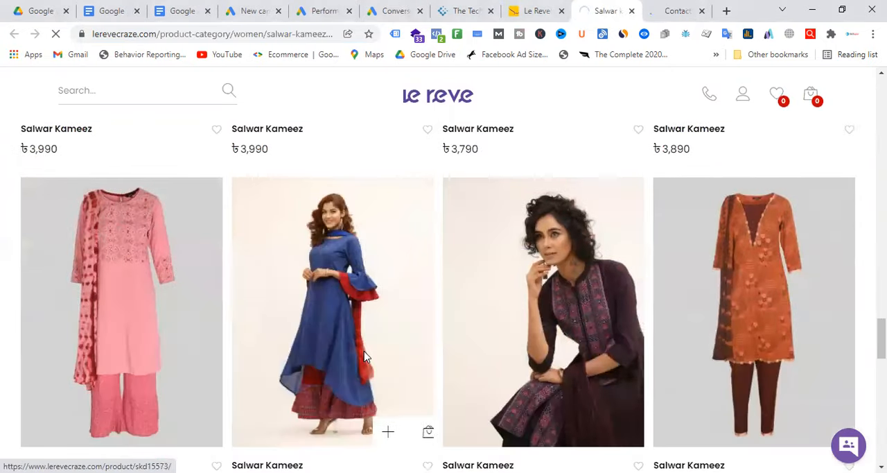
left_click(366, 356)
left_click(679, 10)
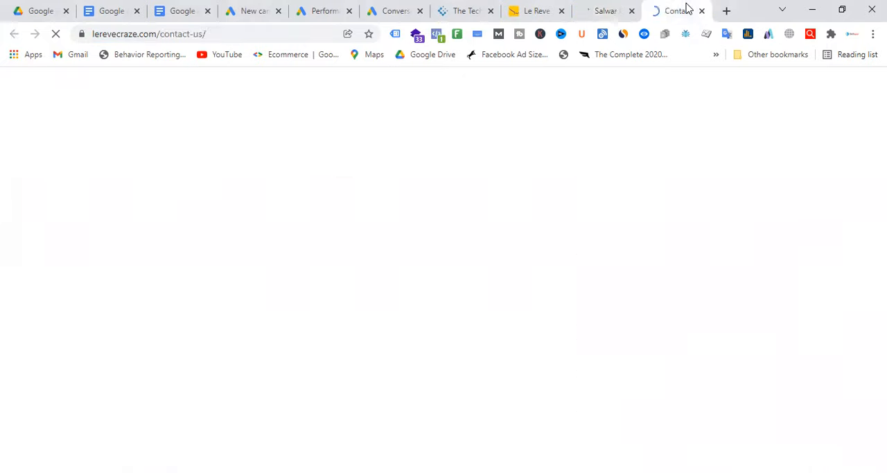
left_click(217, 34)
right_click(170, 36)
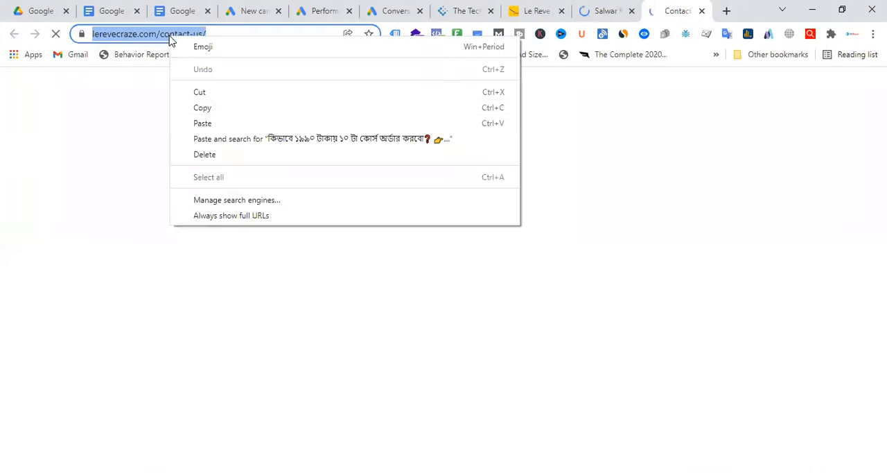
left_click(203, 109)
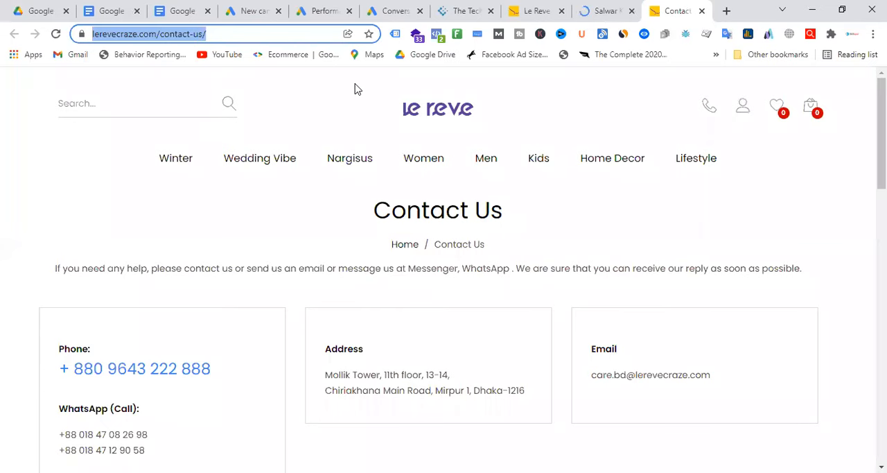
left_click(381, 11)
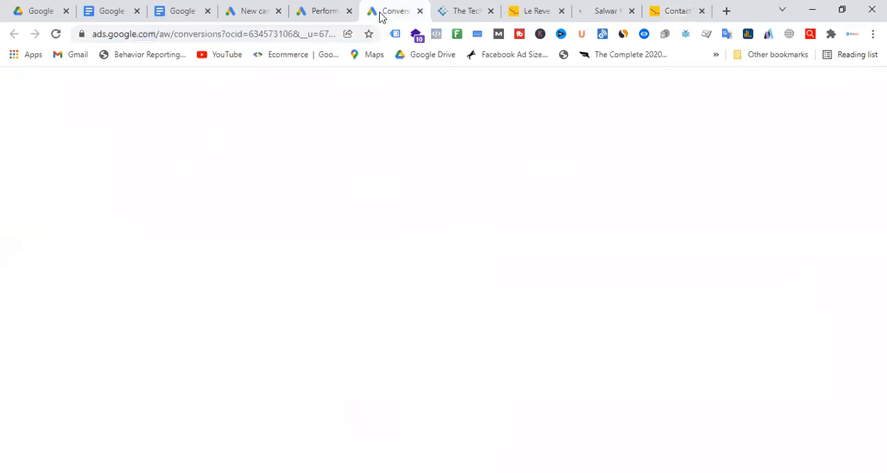
left_click(319, 11)
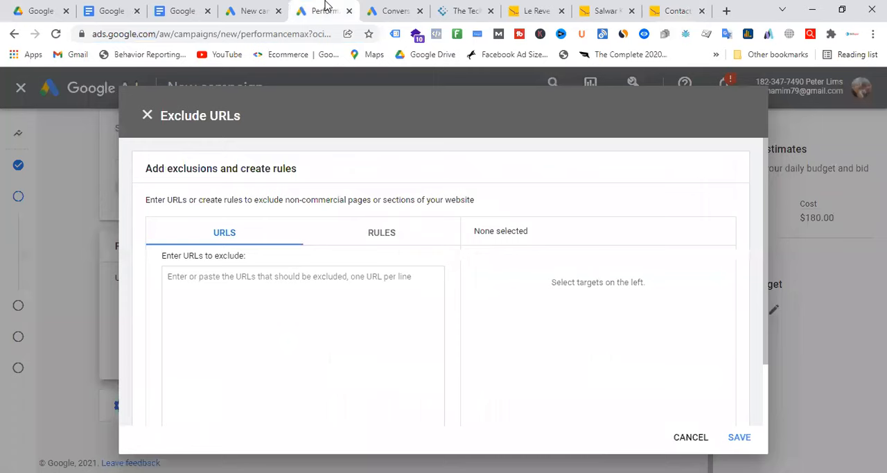
left_click(267, 260)
key("ctrl+v")
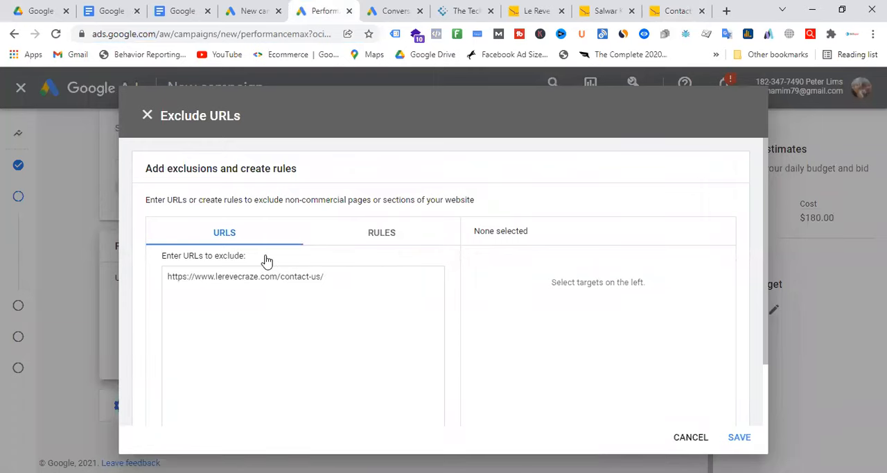
left_click(741, 438)
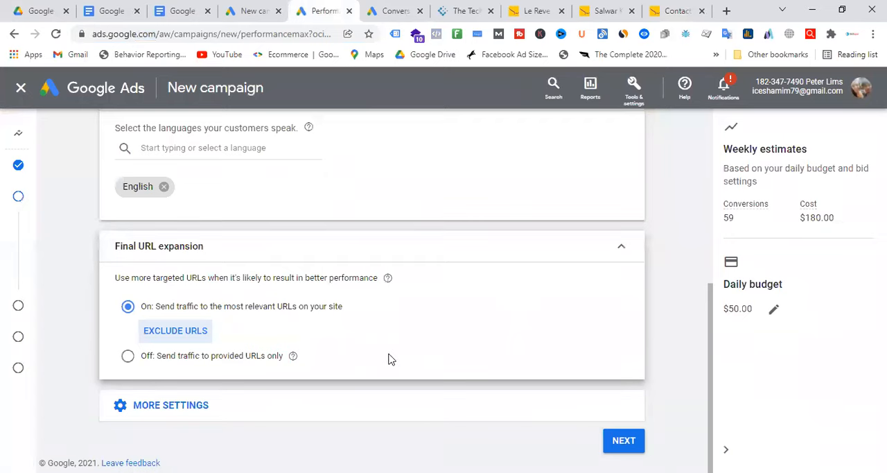
Step: Try sending traffic to provided URLs only, and switch back to the most relevant URLs on the site
left_click(129, 357)
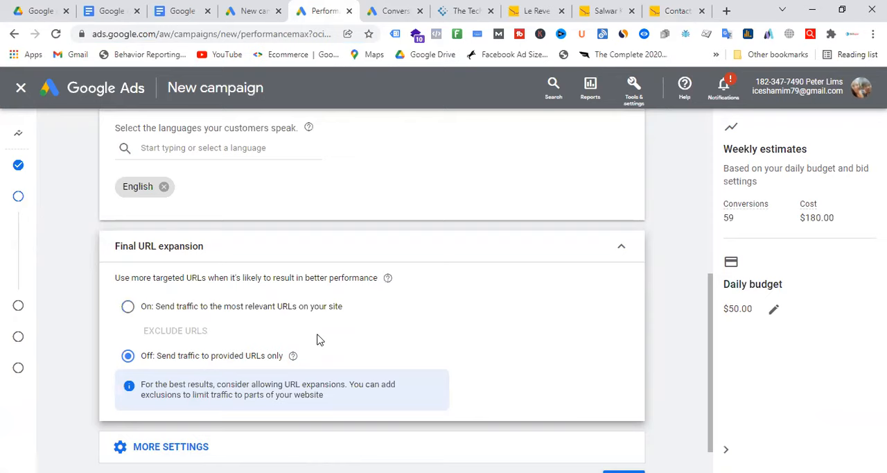
left_click(128, 307)
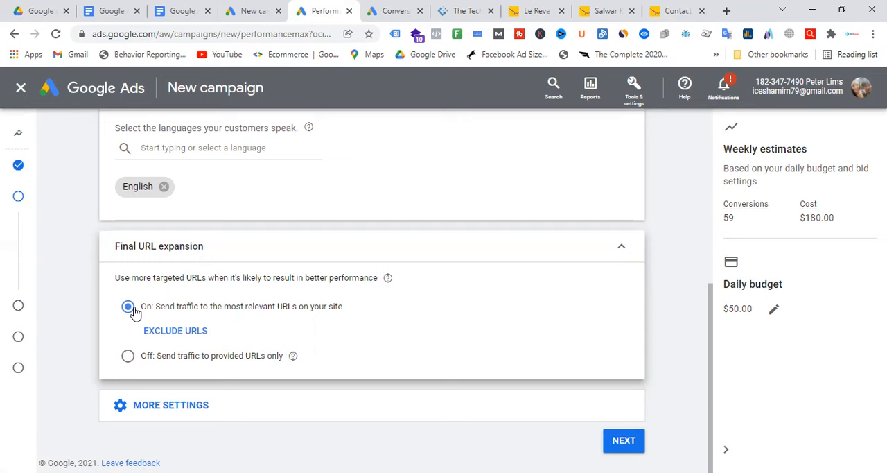
Step: Review Le Reve's home page categories, product page and footer links as landing page examples, and return to the campaign settings
left_click(549, 5)
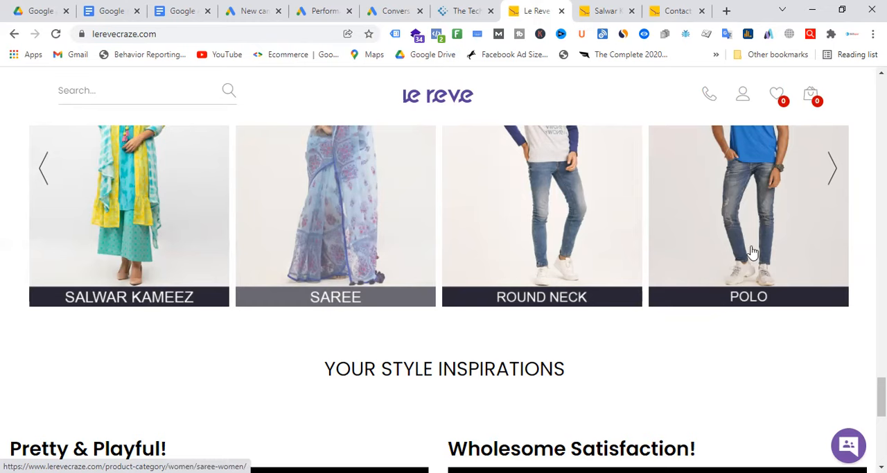
scroll(754, 251, "up", 2)
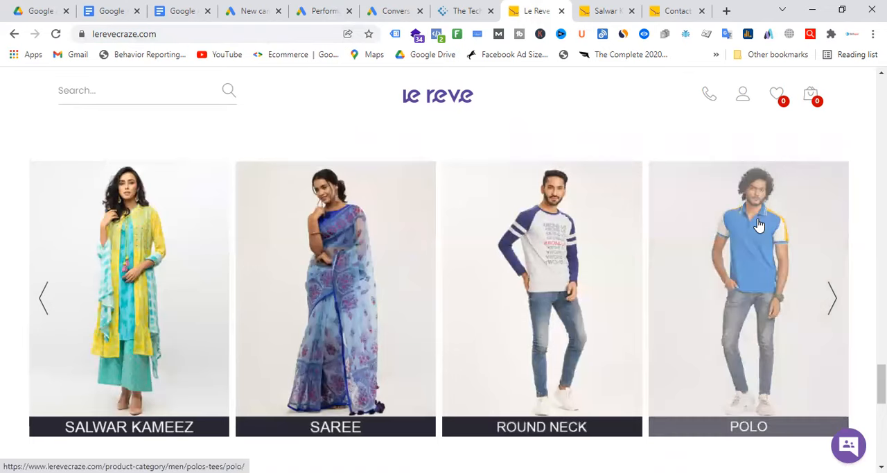
left_click(406, 16)
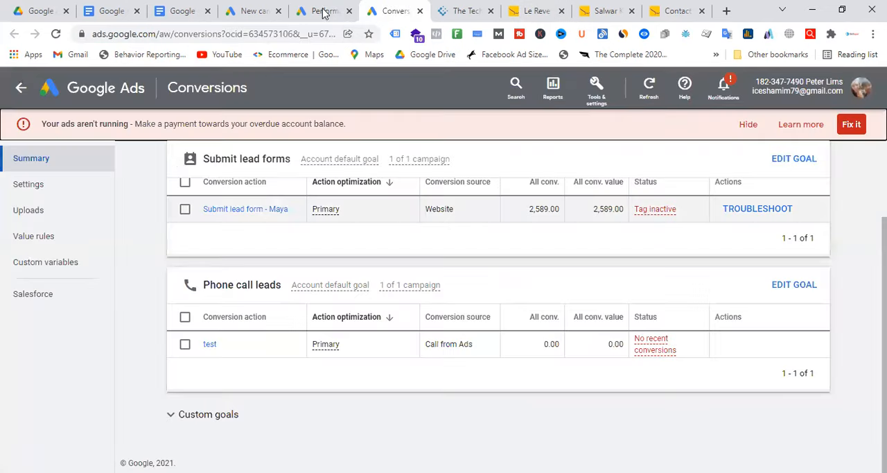
left_click(325, 11)
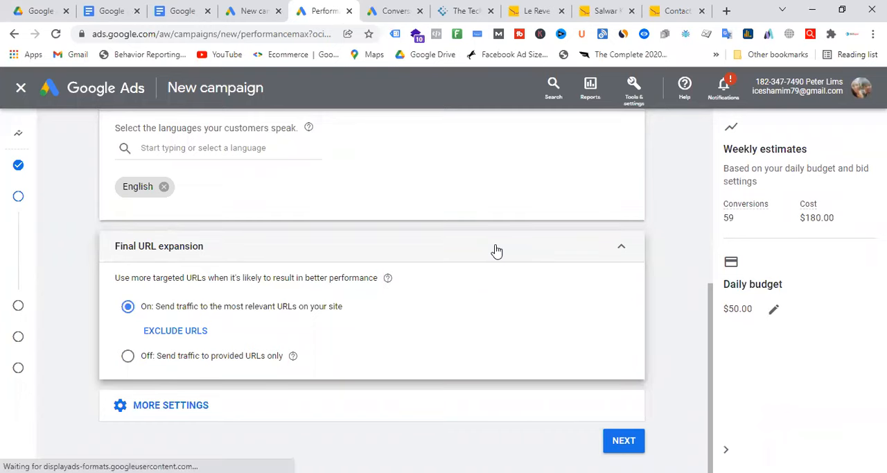
left_click(604, 10)
scroll(665, 402, "down", 15)
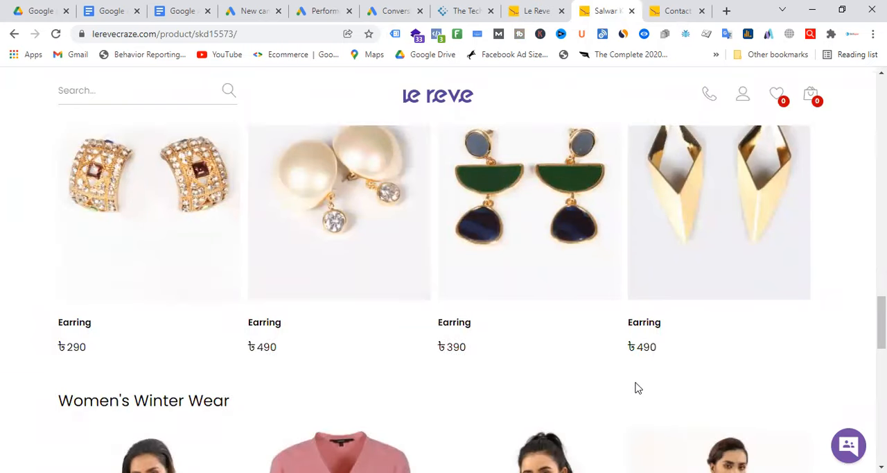
scroll(636, 388, "down", 10)
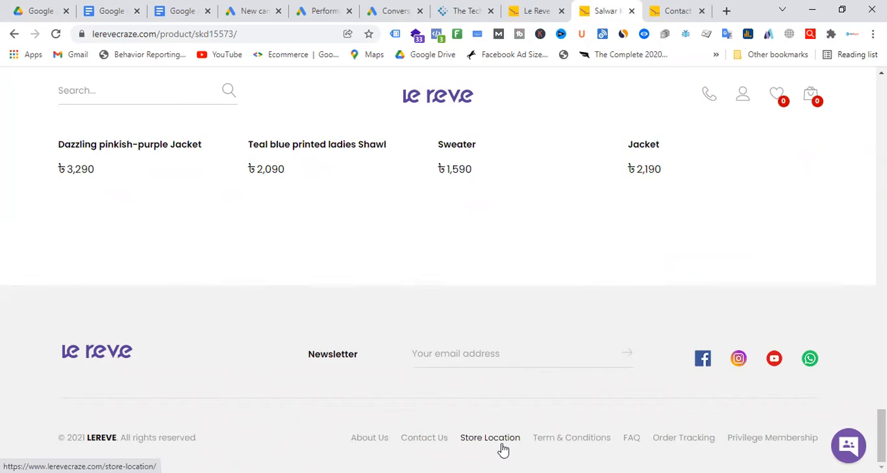
left_click(323, 9)
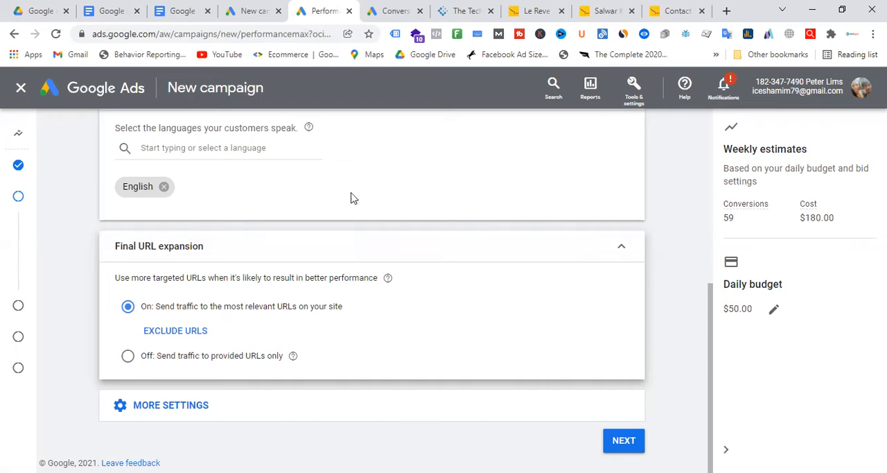
Step: Look over the Google Ads measurement tools and highlight the conversion tracking requirement in the Performance Max campaign document
scroll(346, 173, "up", 5)
mouse_move(14, 162)
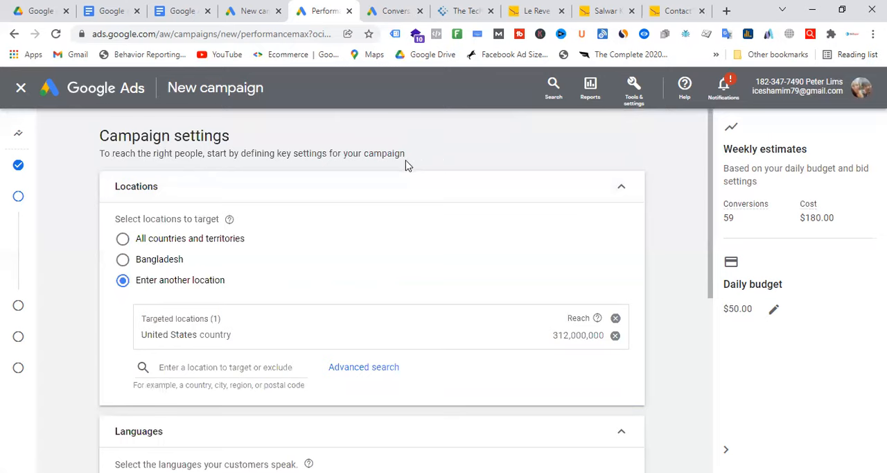
left_click(645, 89)
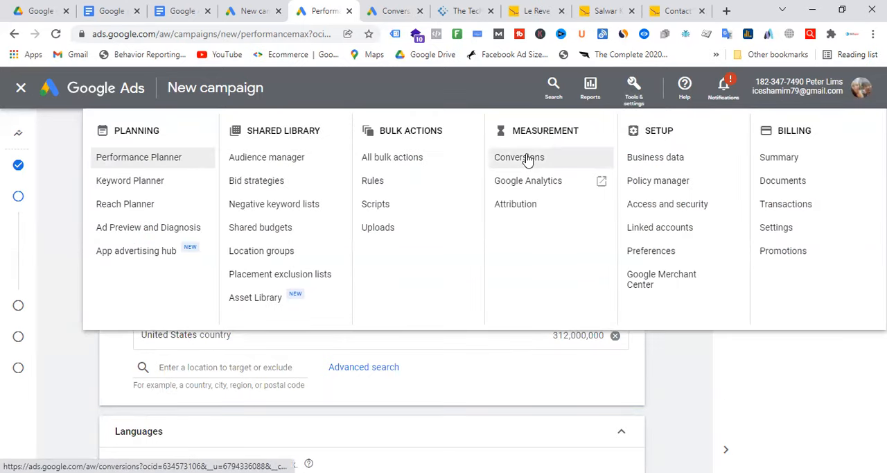
left_click(179, 11)
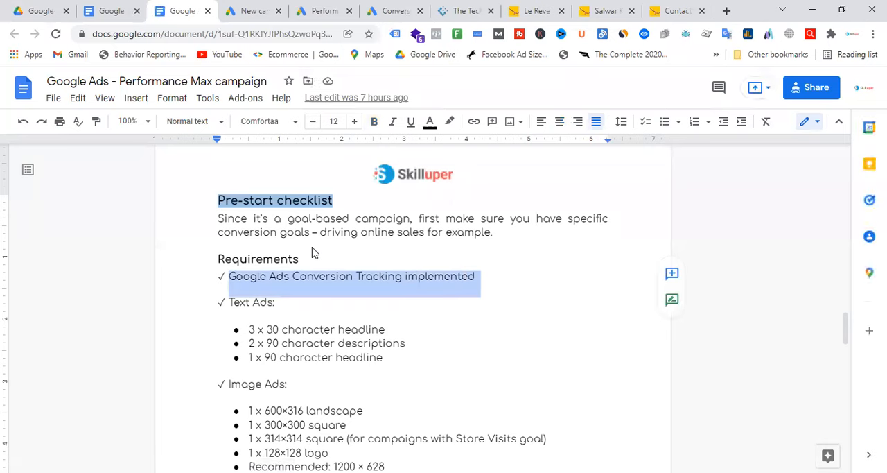
left_click(314, 274)
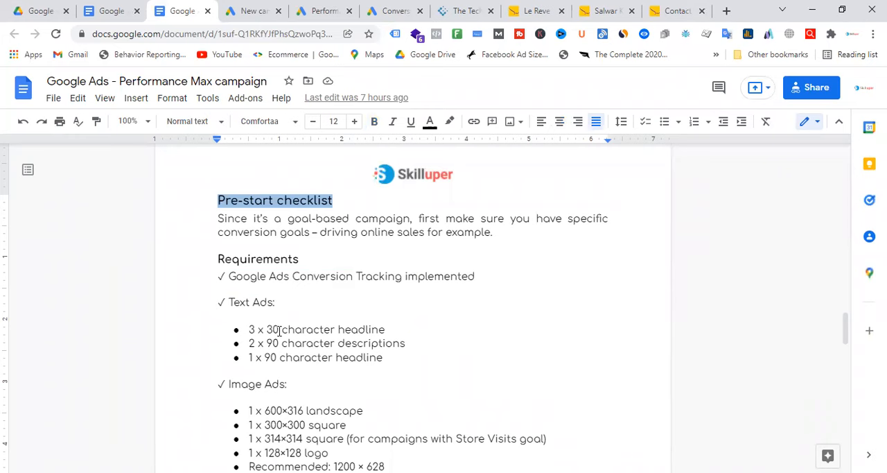
left_click_drag(229, 276, 467, 278)
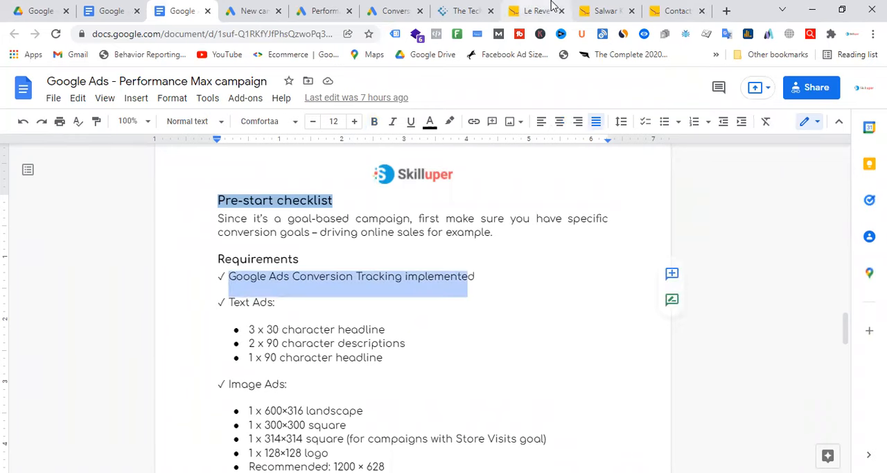
left_click(323, 10)
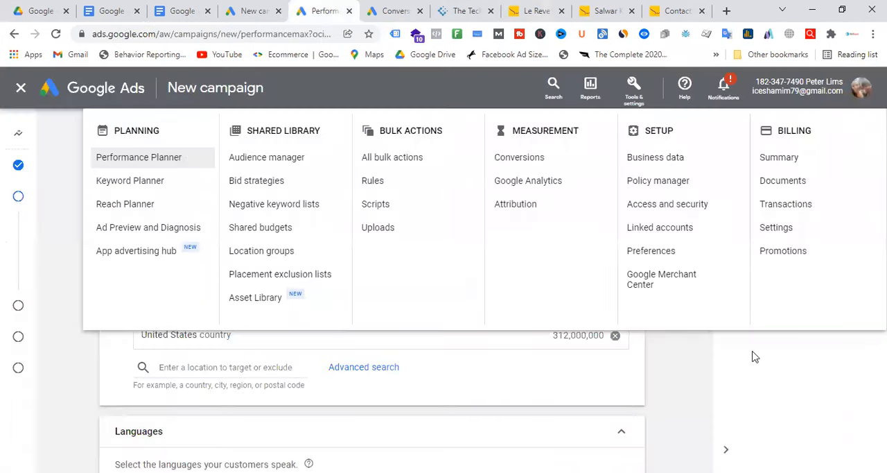
Step: Close the tools overview, and switch Final URL expansion off and on again to compare both options
left_click(671, 377)
scroll(287, 245, "down", 5)
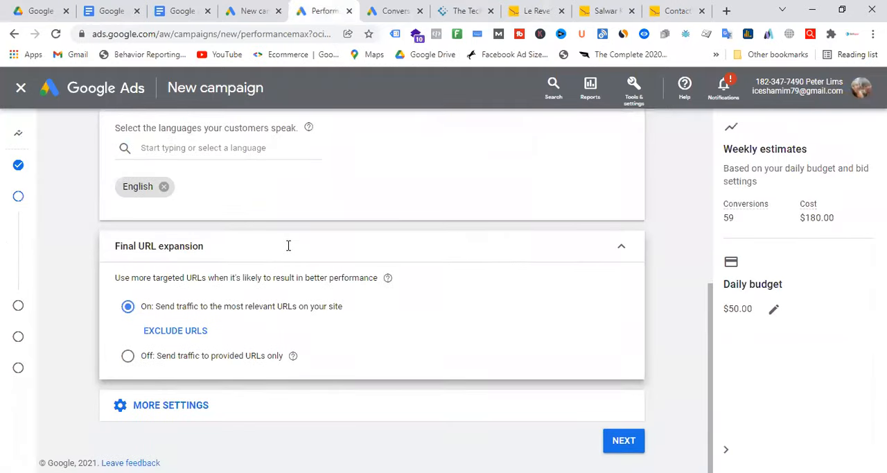
left_click(129, 357)
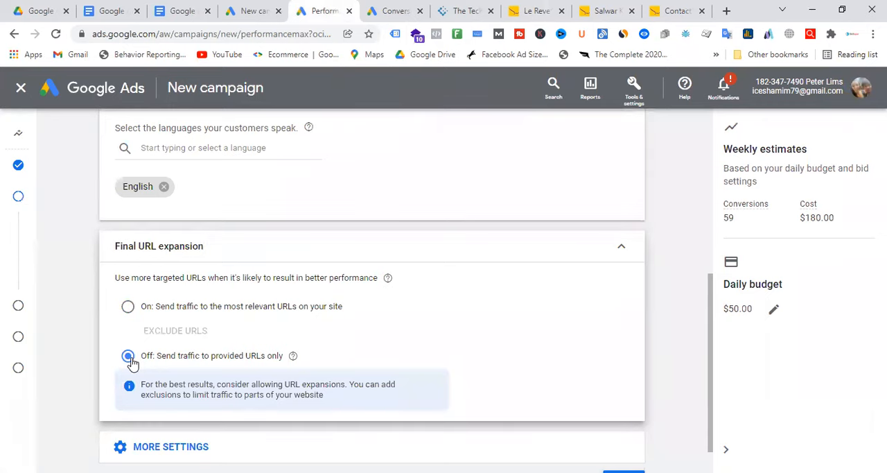
left_click(128, 308)
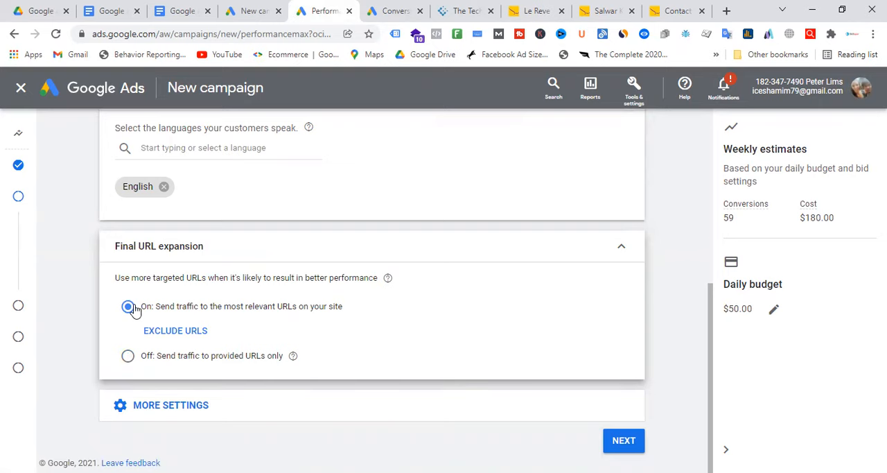
Step: Expand the additional campaign settings for ad schedule, start and end dates, and campaign URL options
left_click(196, 410)
scroll(326, 258, "down", 2)
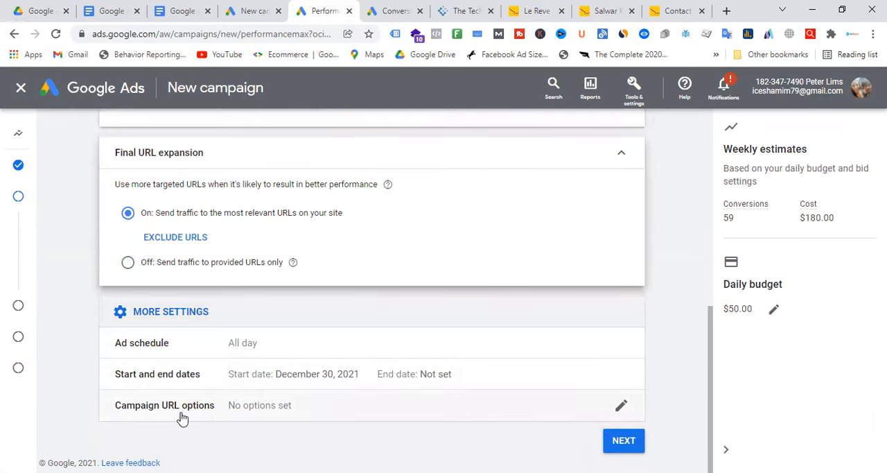
left_click(626, 447)
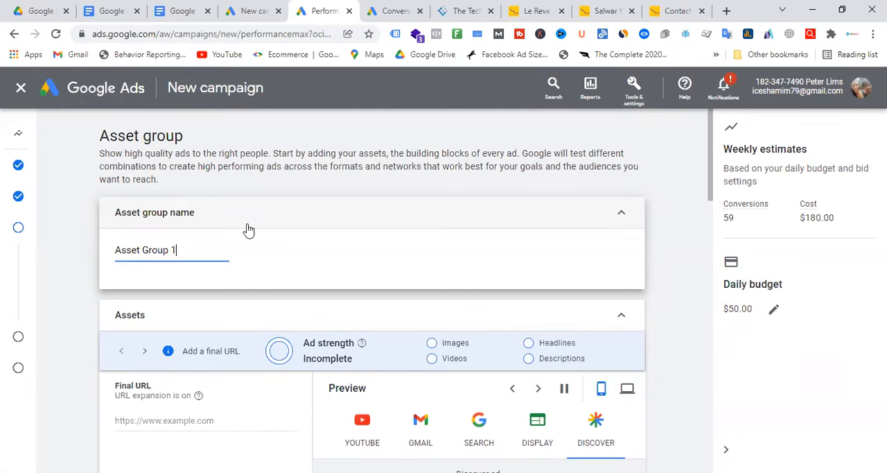
scroll(248, 232, "down", 2)
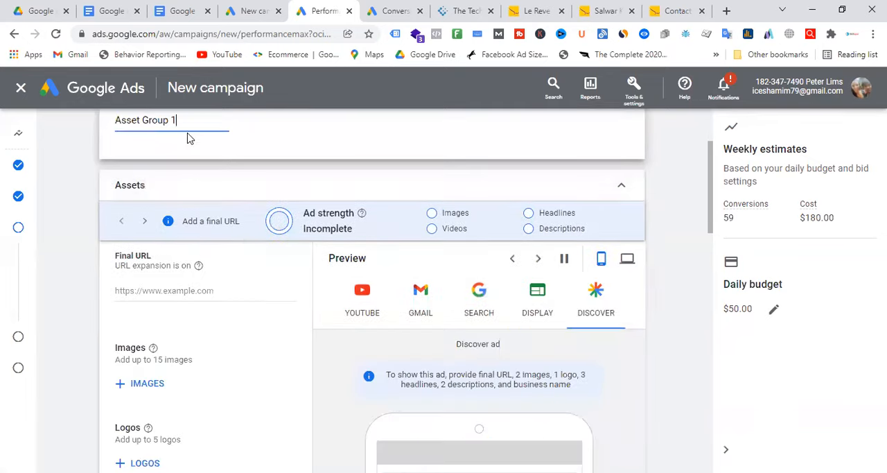
left_click(414, 225)
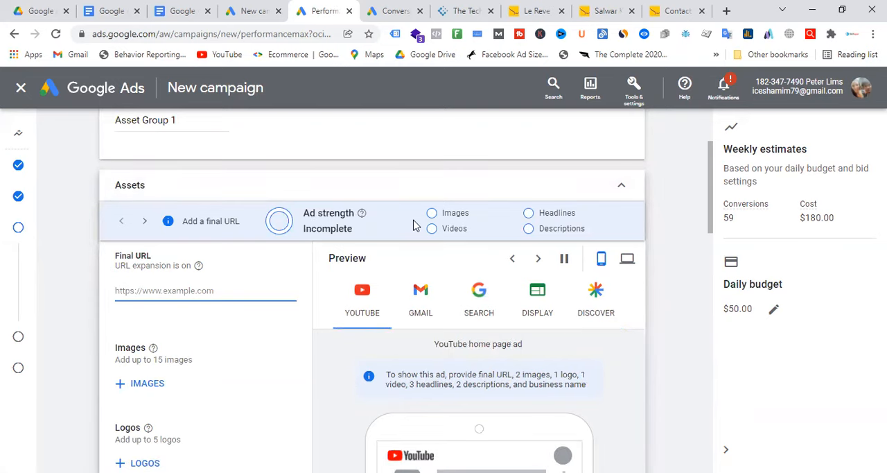
left_click(537, 10)
left_click(224, 33)
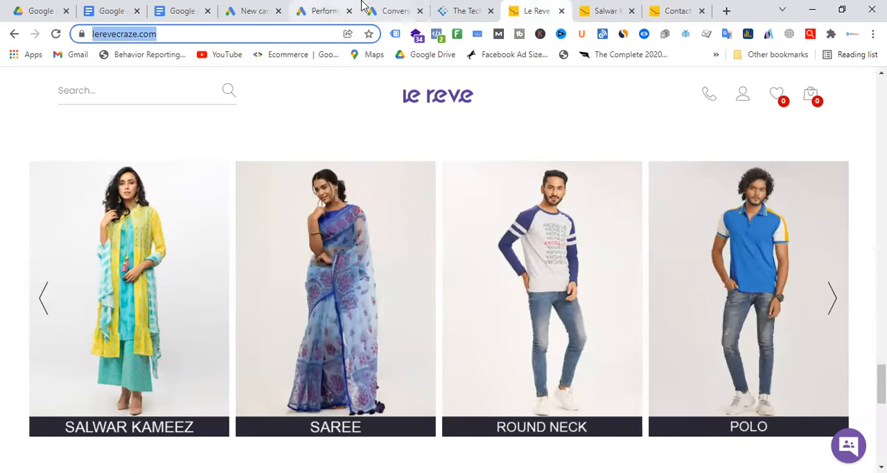
left_click(331, 8)
type("https://www.lerevecraze.com/")
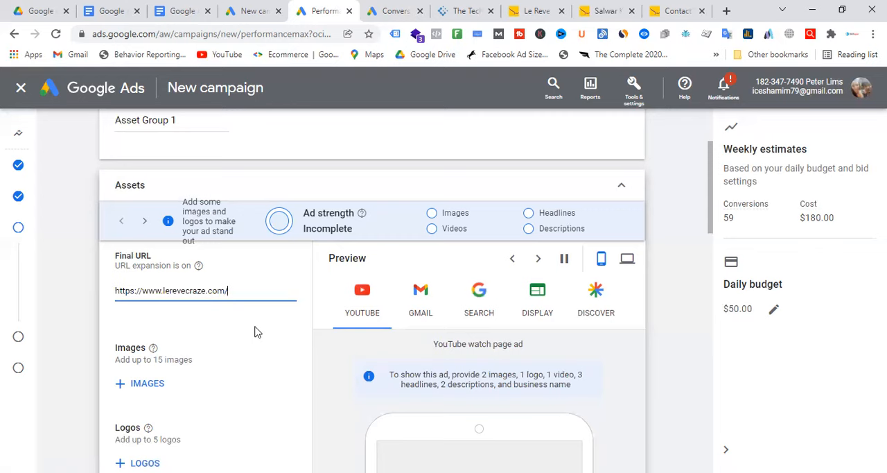
Step: Look over the asset fields from images to business name, the extra ad URL options and the audience signal section
scroll(254, 331, "down", 1)
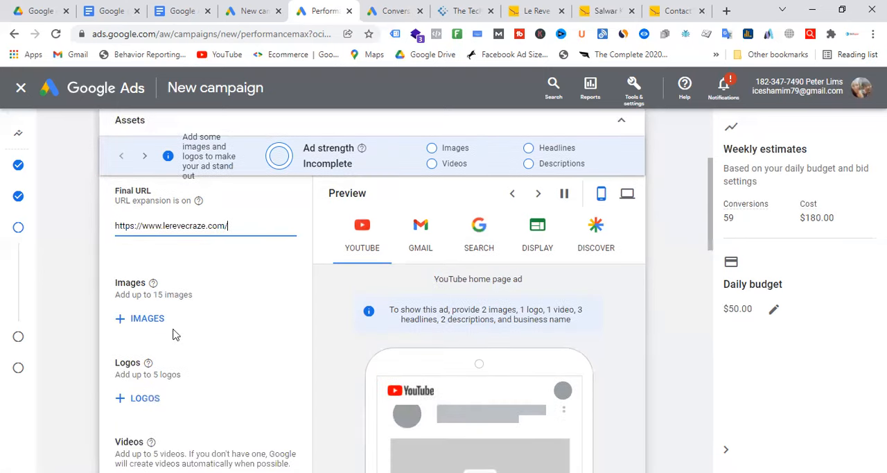
scroll(192, 265, "down", 10)
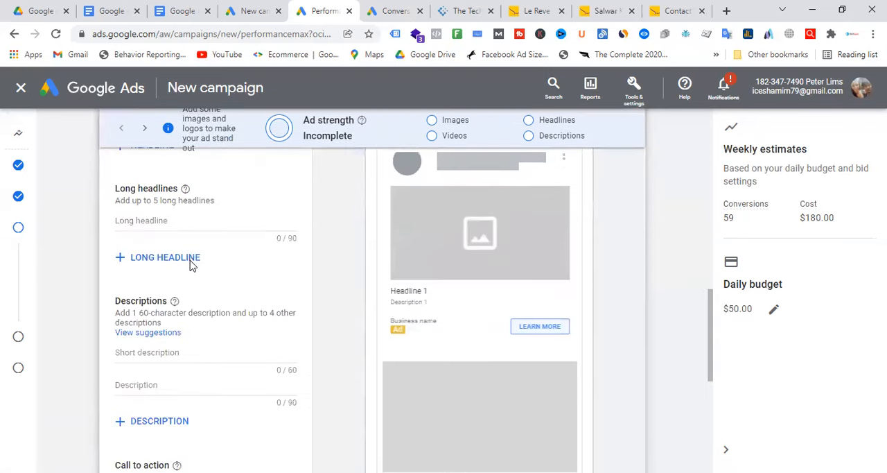
scroll(192, 265, "down", 1)
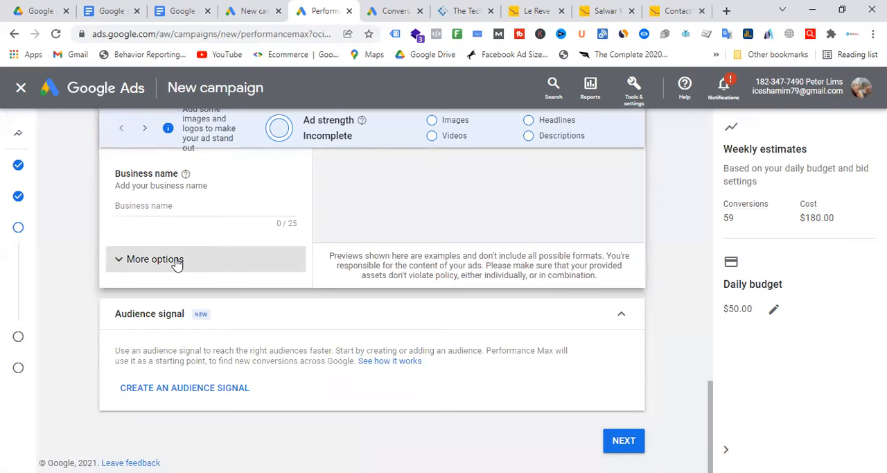
left_click(179, 259)
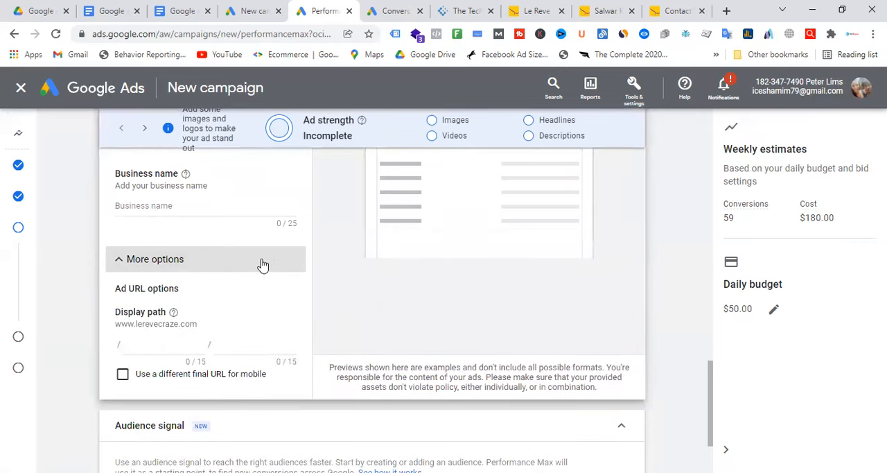
scroll(263, 265, "down", 2)
scroll(262, 264, "up", 6)
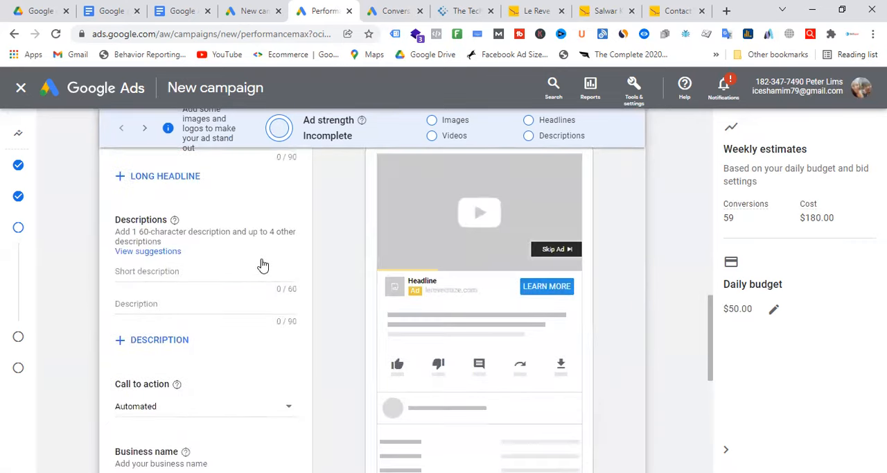
scroll(262, 265, "up", 4)
scroll(263, 265, "up", 5)
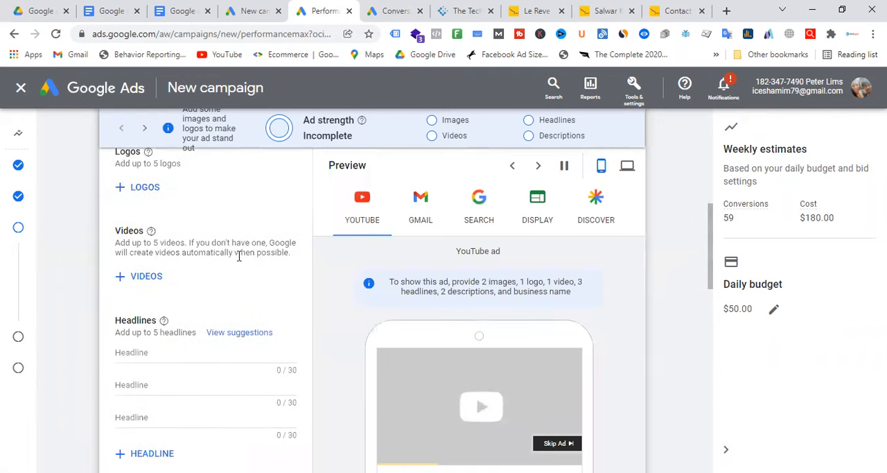
scroll(189, 336, "down", 1)
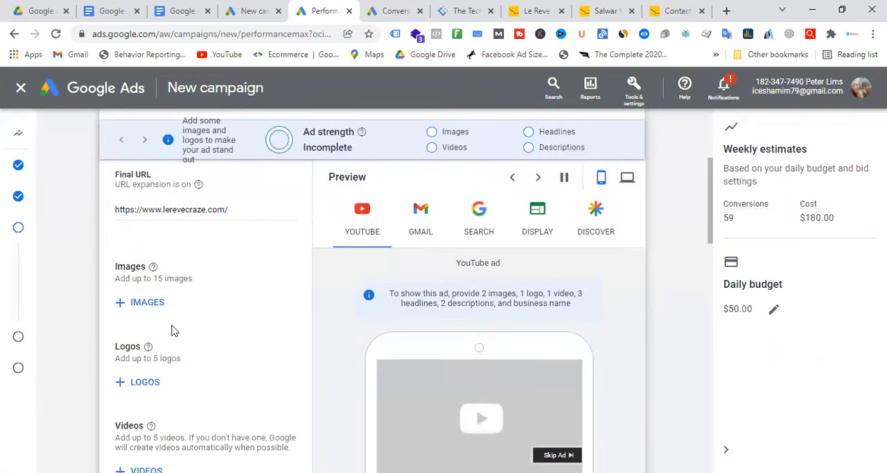
left_click(156, 305)
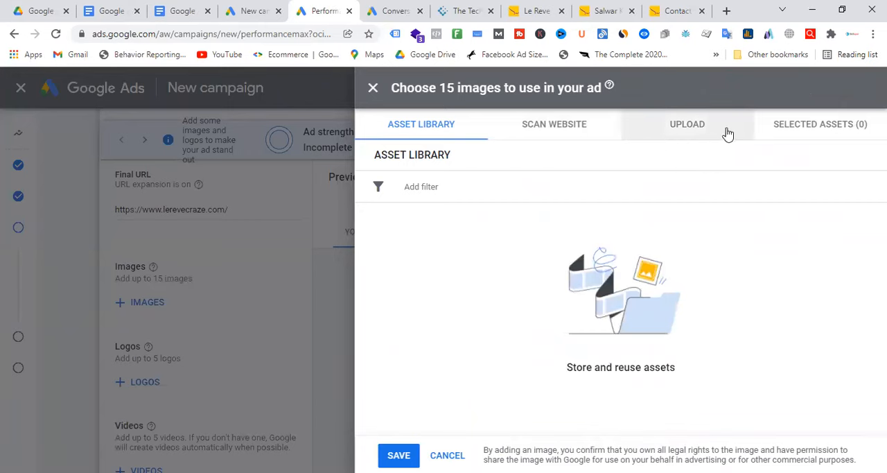
left_click(442, 188)
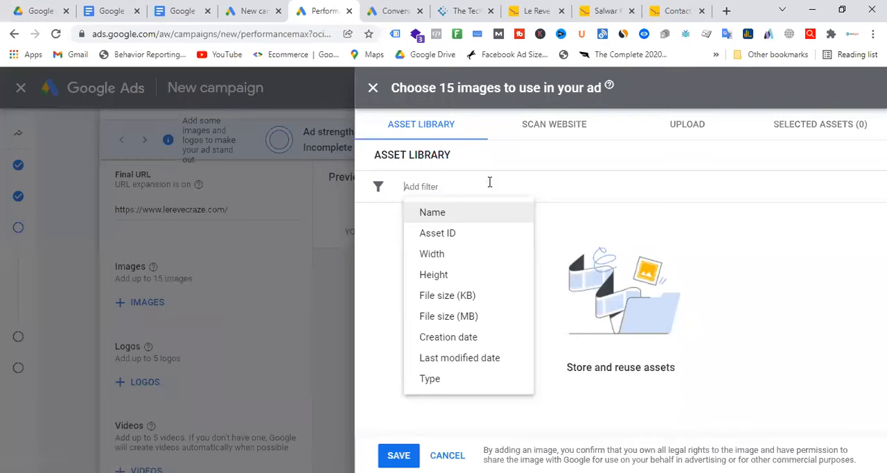
type("https://www.lerevecraze.com/")
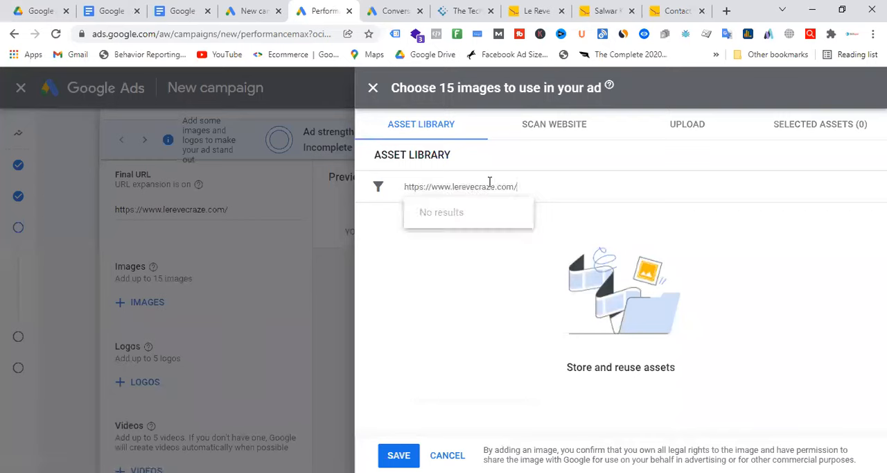
left_click(713, 254)
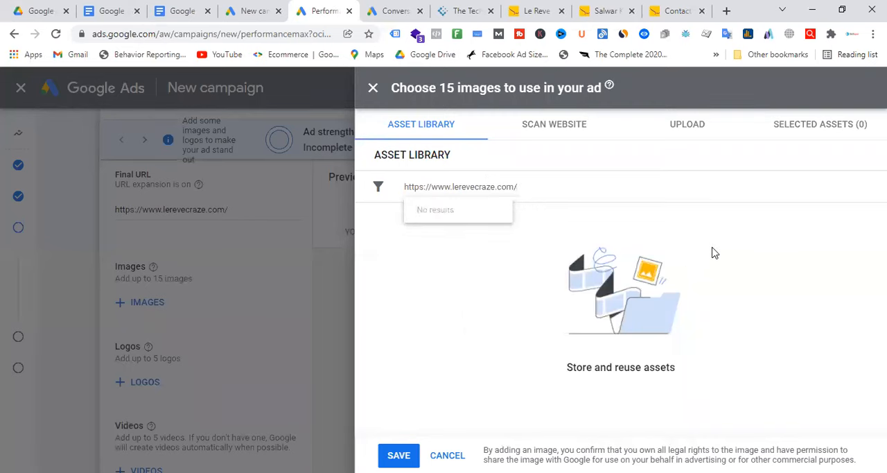
left_click(555, 187)
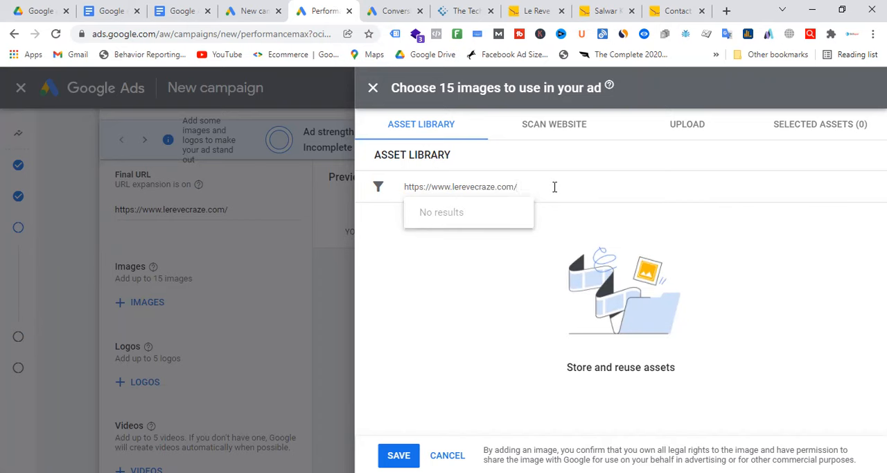
Step: Scan the website for images and select the New Year collection image in the 1.91:1, 1:1 and 4:5 ratios
left_click(554, 127)
scroll(592, 222, "down", 2)
scroll(487, 263, "up", 2)
left_click(485, 257)
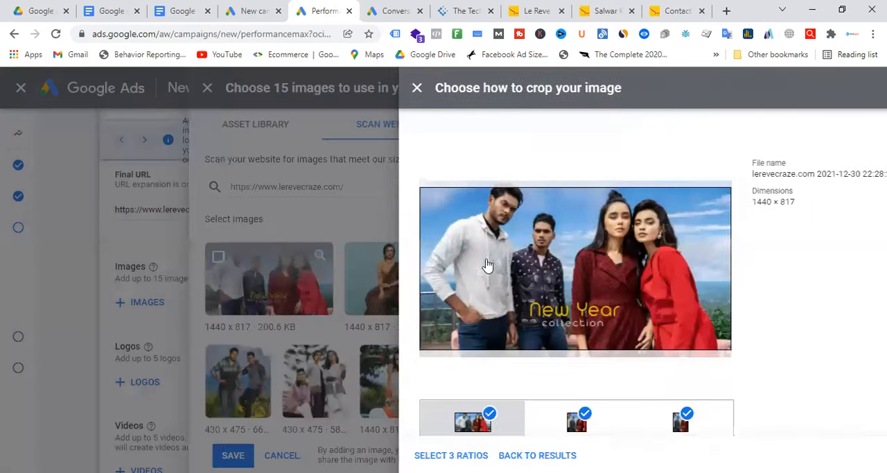
scroll(623, 391, "down", 1)
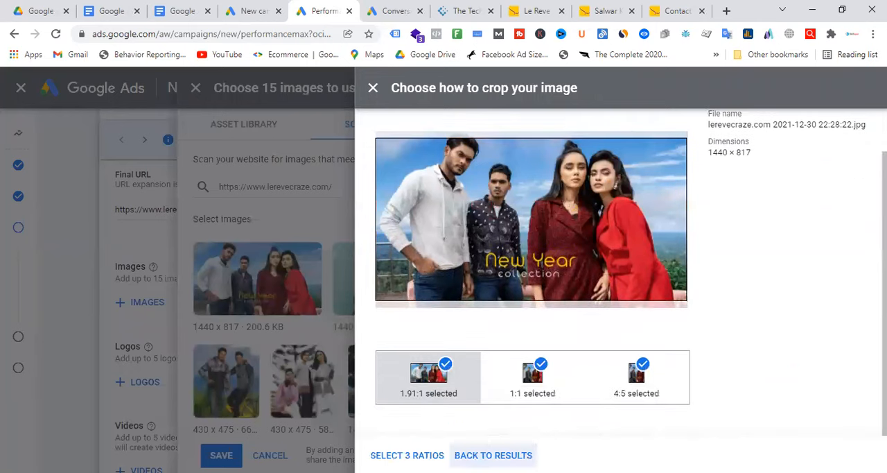
left_click(407, 454)
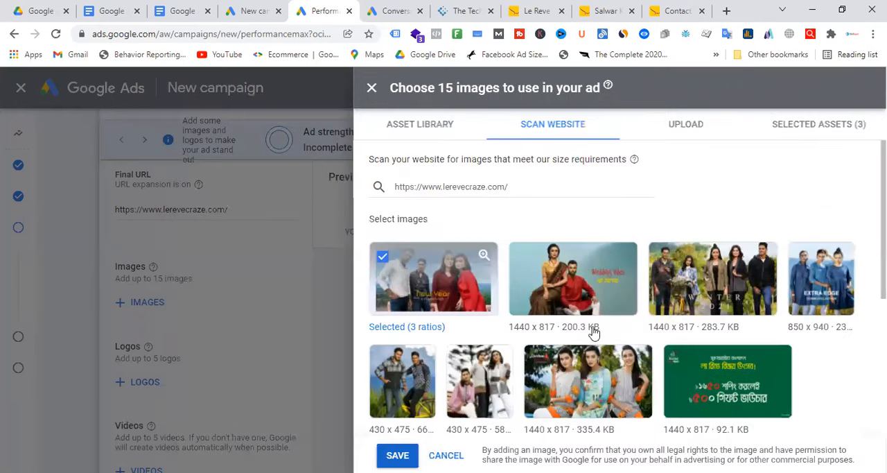
Step: Select the website image of the seated couple in saree and red outfit in all three crop ratios
left_click(594, 332)
scroll(492, 395, "down", 1)
left_click(399, 455)
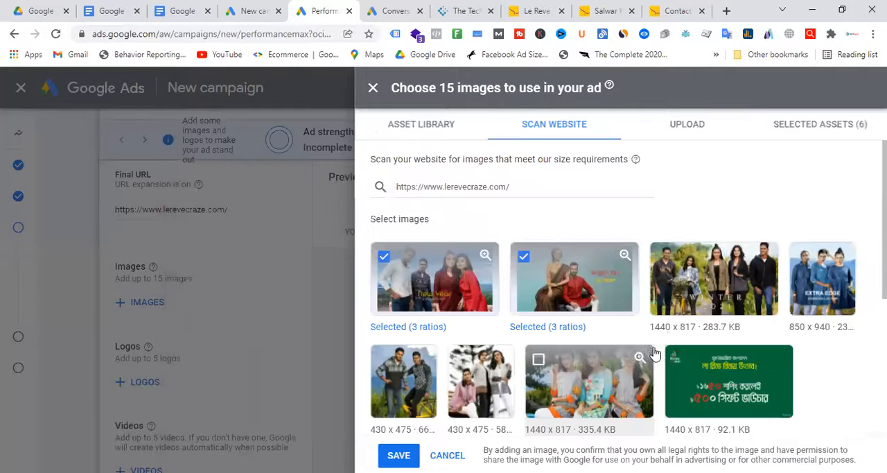
Step: Select the pink dress image in the 1:1 ratio and the boy's portrait in one ratio from the website results
scroll(670, 337, "down", 2)
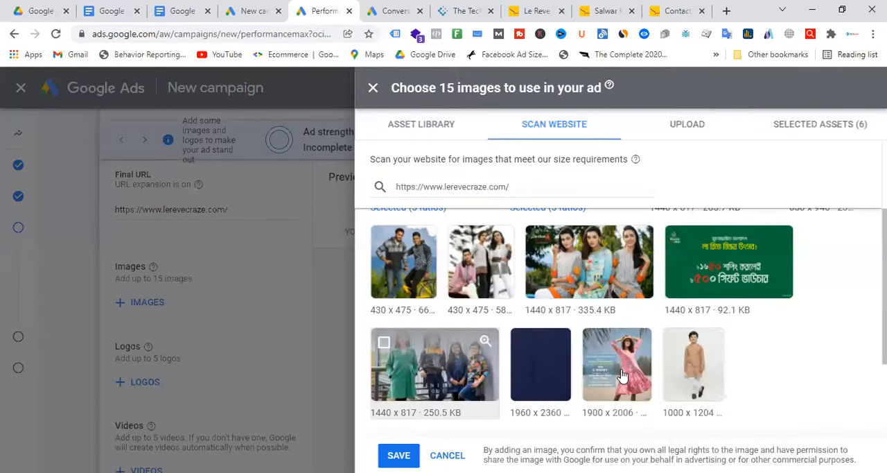
left_click(621, 375)
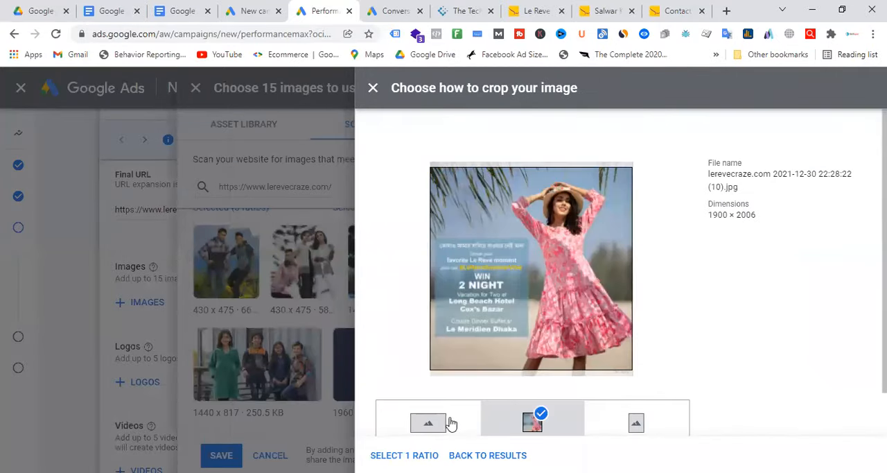
scroll(515, 390, "down", 1)
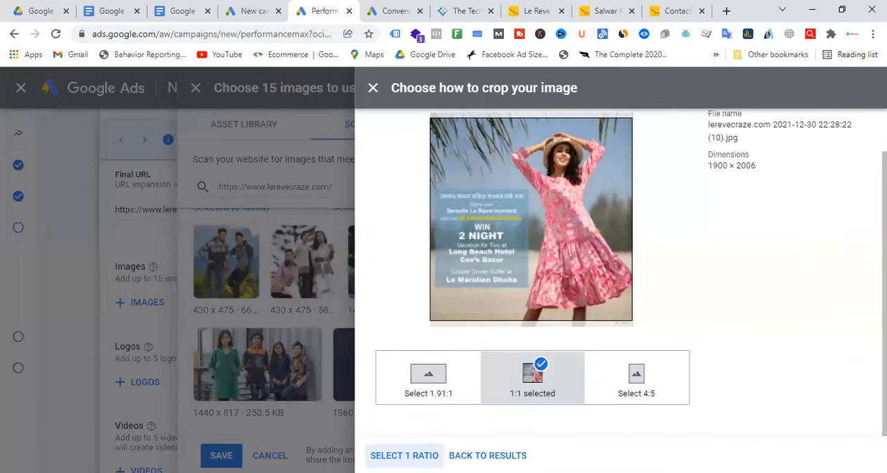
left_click(404, 455)
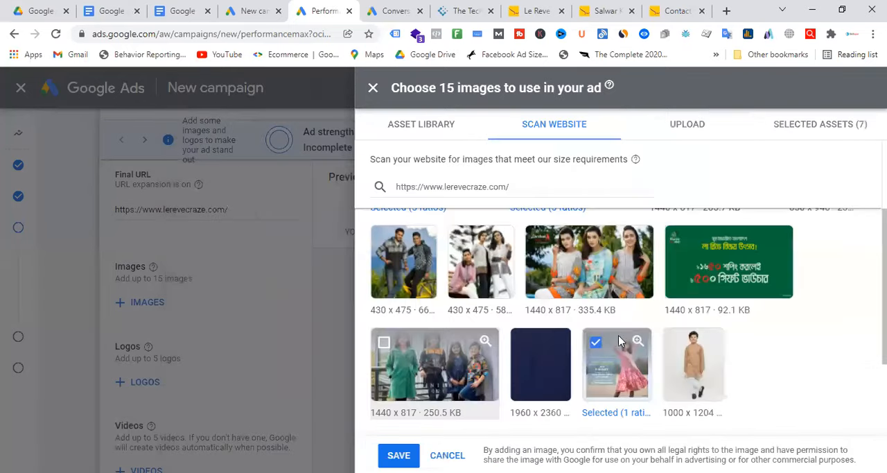
left_click(693, 364)
left_click(406, 456)
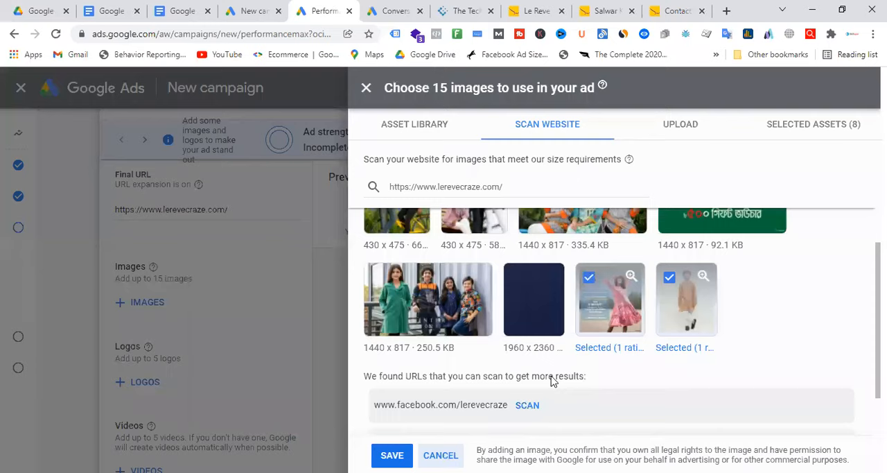
scroll(589, 357, "down", 1)
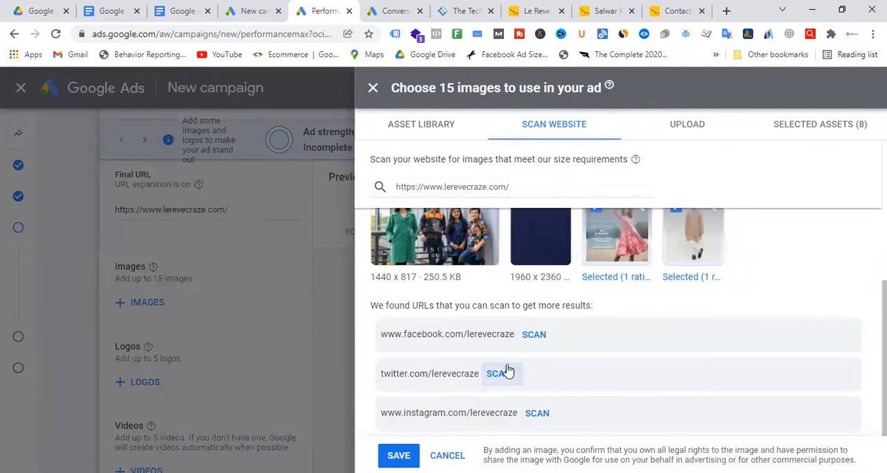
left_click(537, 413)
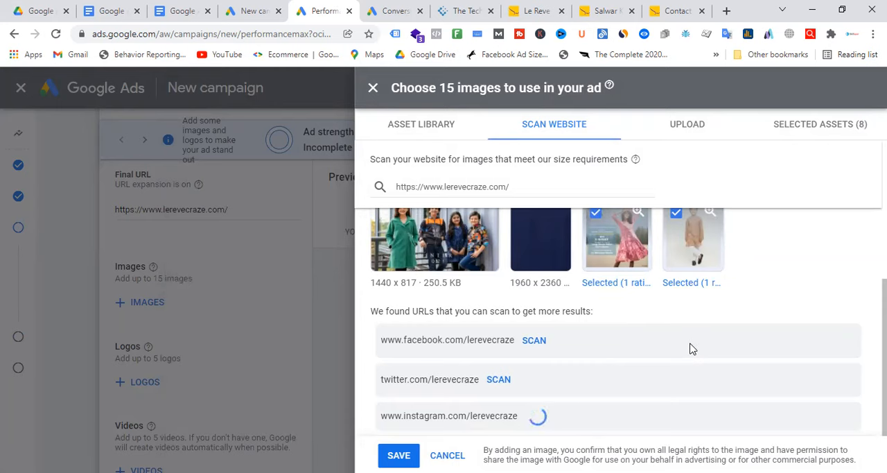
scroll(693, 349, "down", 5)
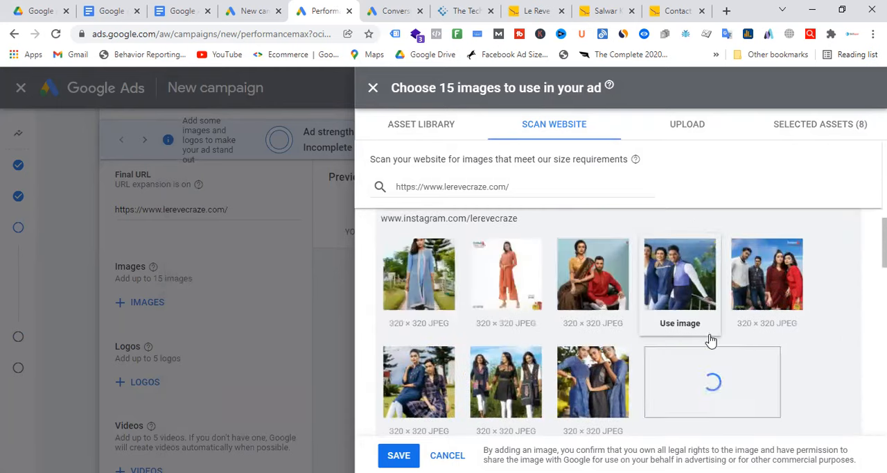
scroll(711, 339, "down", 6)
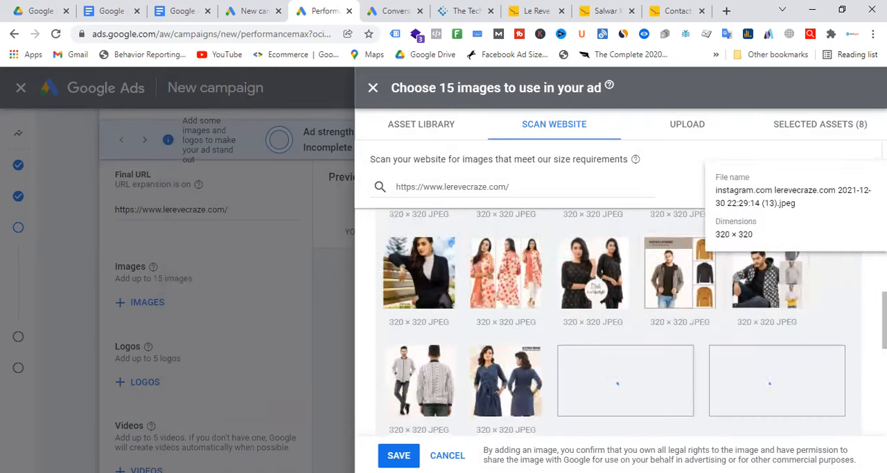
scroll(863, 355, "down", 3)
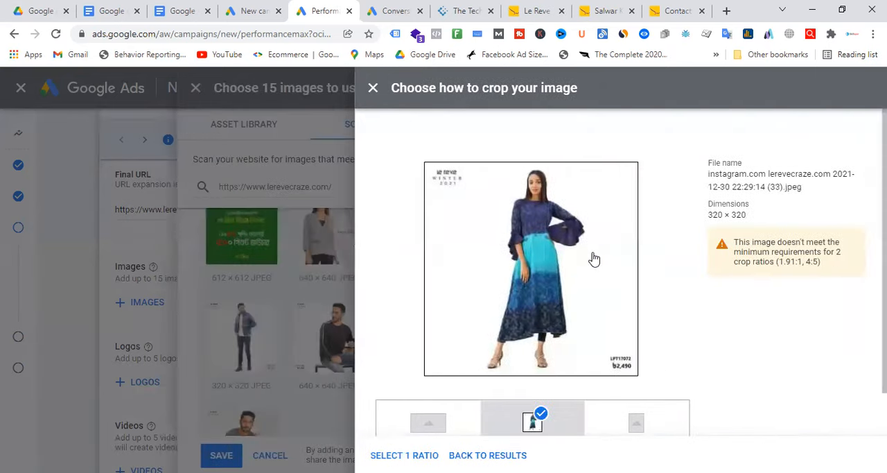
left_click(404, 455)
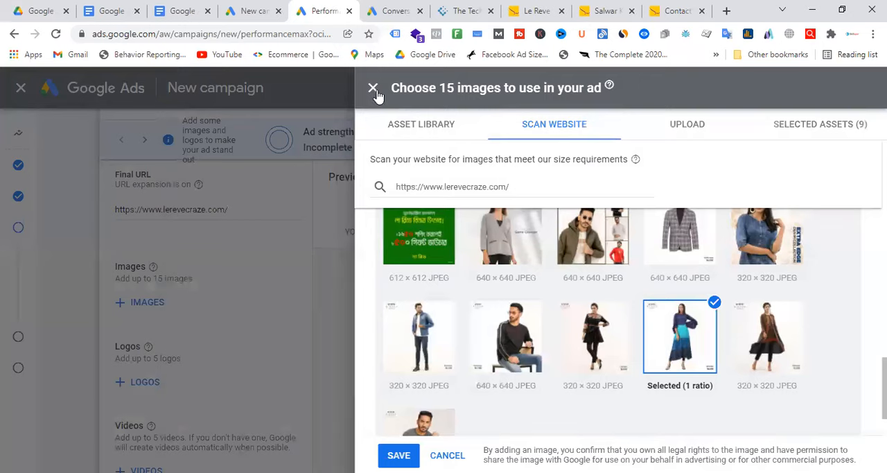
left_click(399, 455)
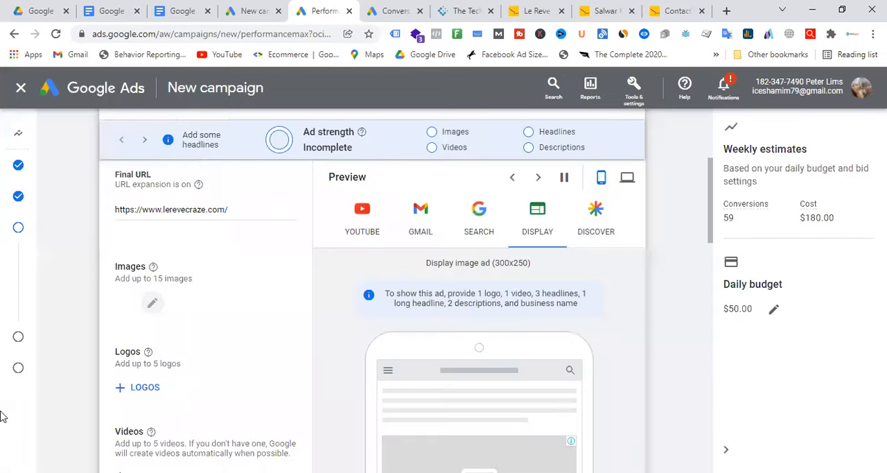
scroll(229, 346, "down", 2)
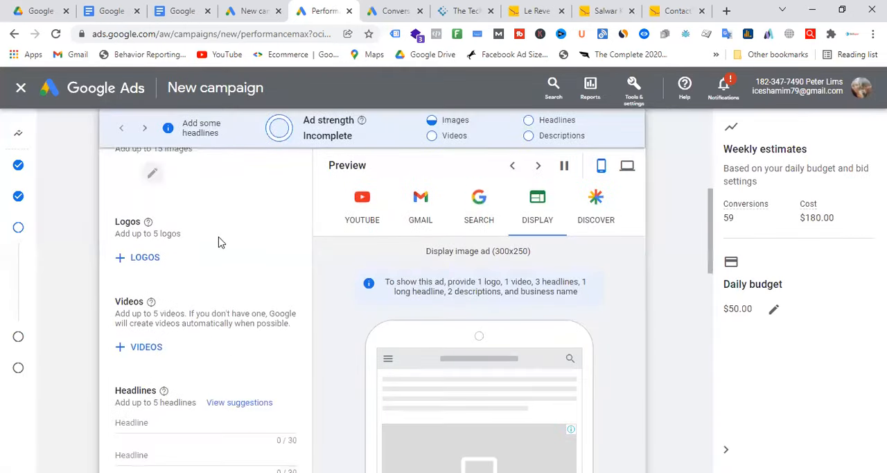
scroll(219, 242, "up", 1)
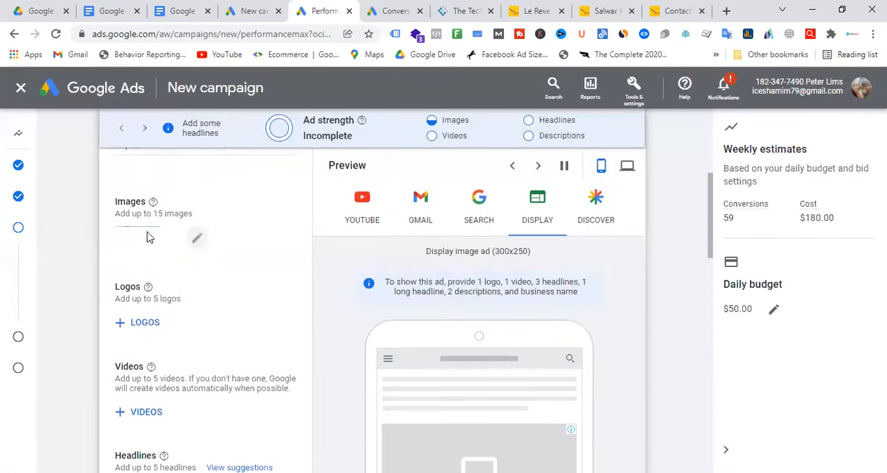
left_click(156, 330)
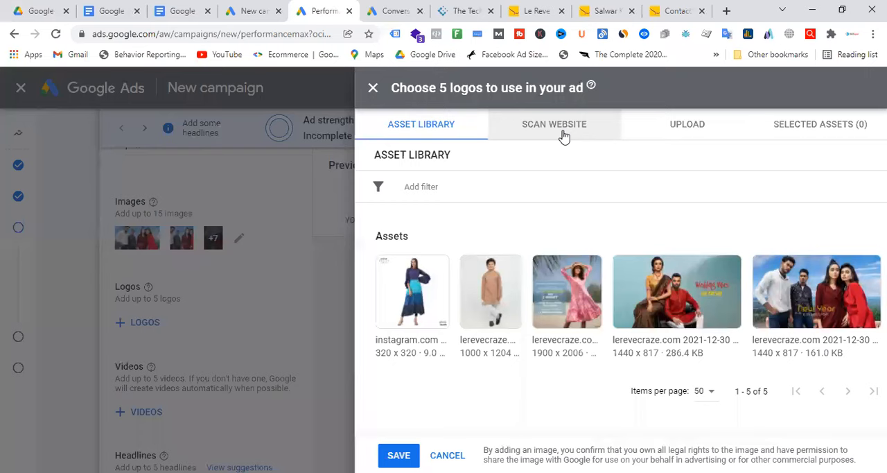
left_click(563, 136)
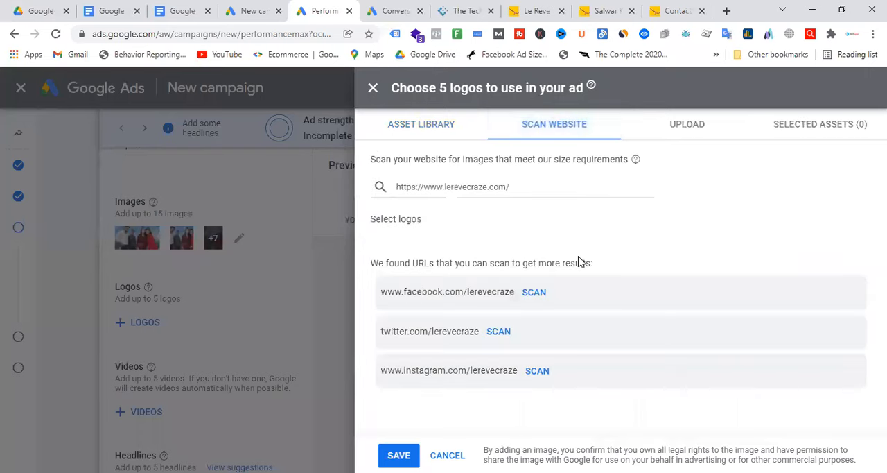
left_click(542, 370)
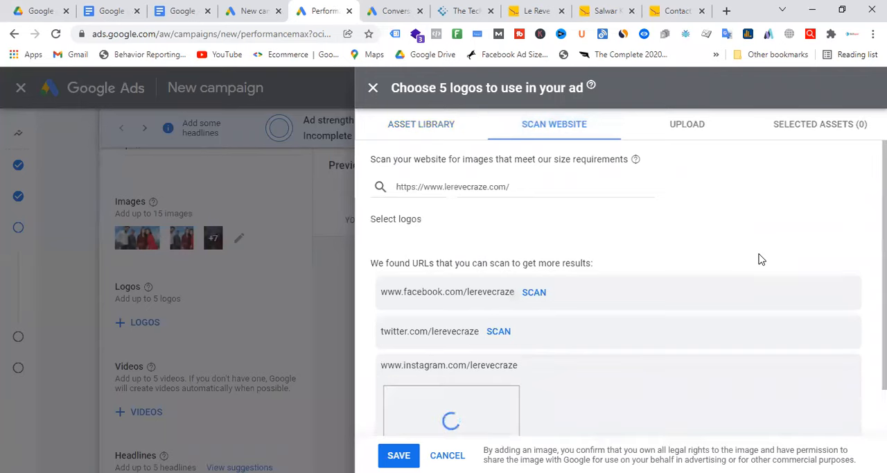
scroll(626, 341, "down", 2)
left_click(427, 377)
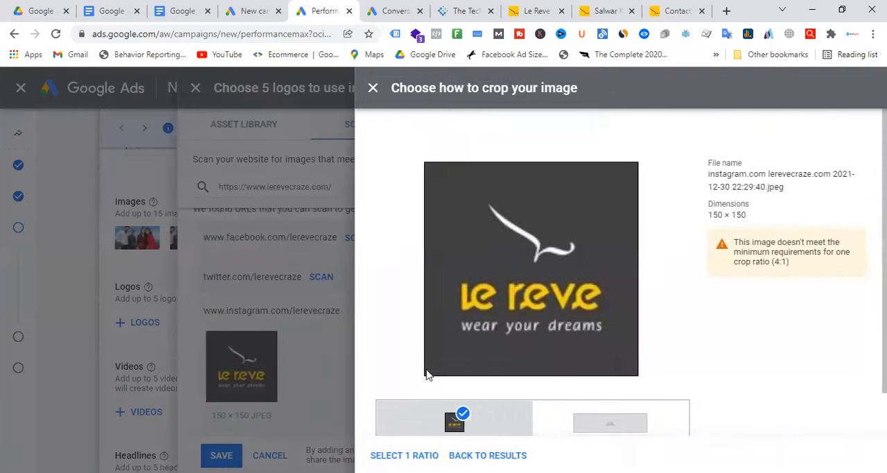
scroll(588, 331, "down", 1)
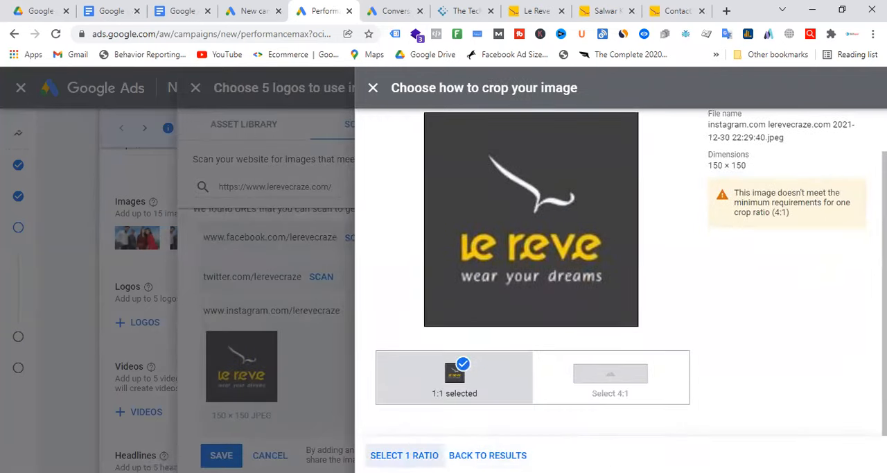
left_click(404, 454)
left_click(400, 454)
Step: Search YouTube for "le reve wear your drems" and add the video "LE REVE - wear your dreams" to the asset group
scroll(154, 274, "down", 2)
left_click(151, 291)
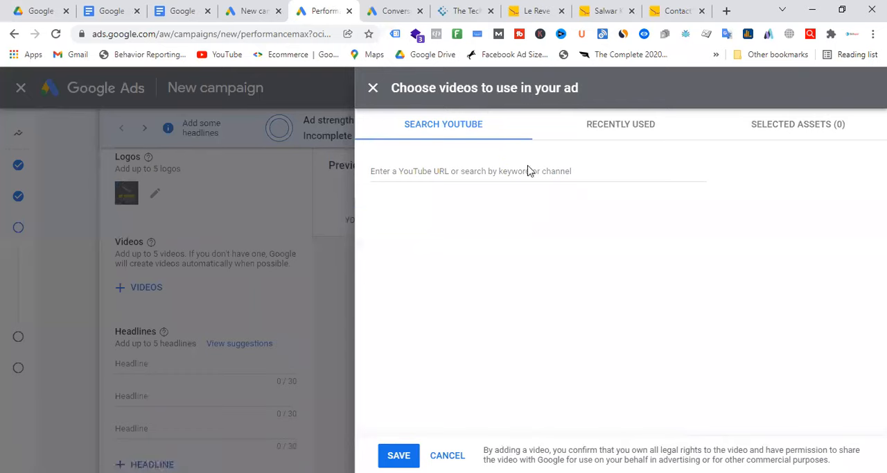
left_click(506, 174)
type("le ")
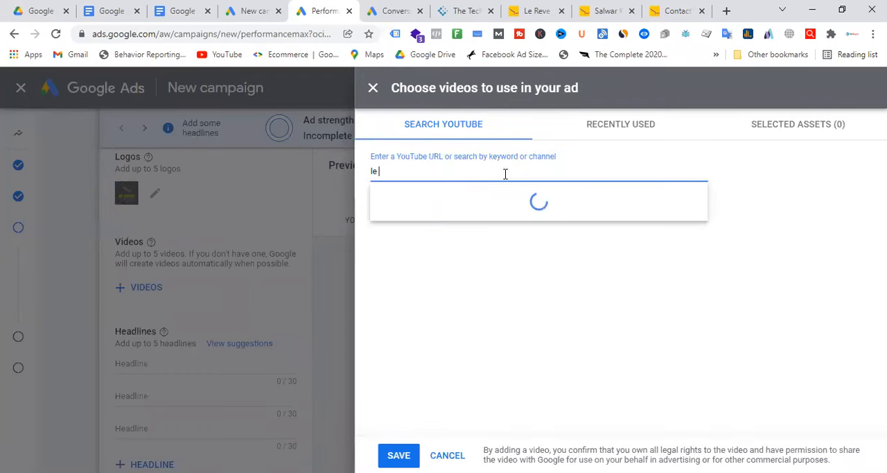
type("reve wear your drems")
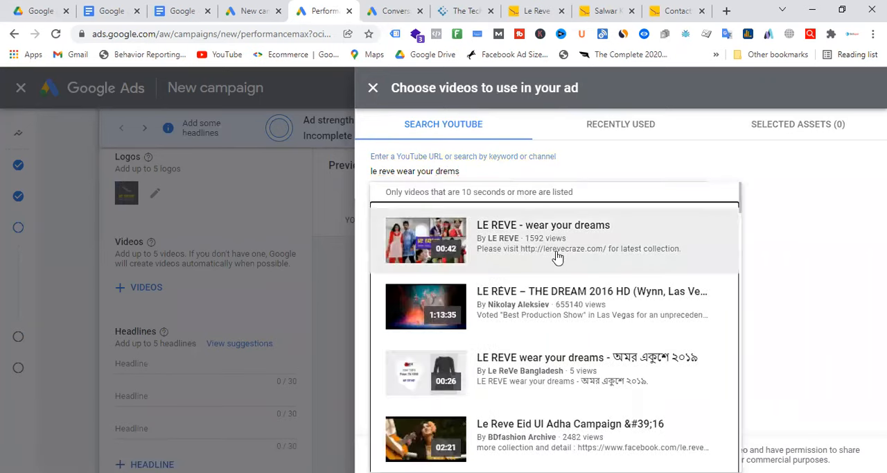
left_click(558, 251)
left_click(396, 455)
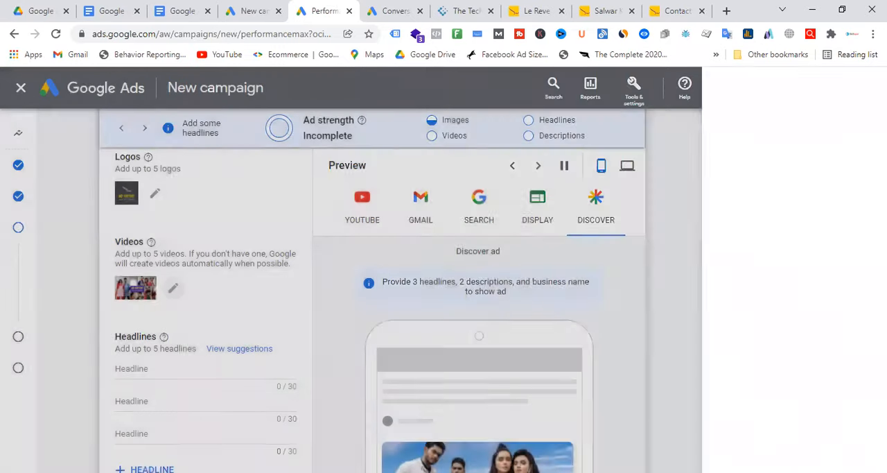
Step: Add two more headline entries to the asset group for a total of five
scroll(192, 330, "down", 3)
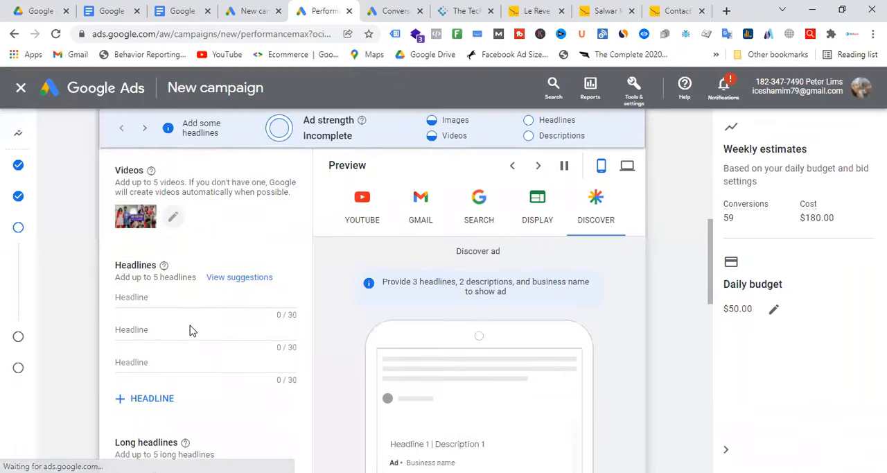
left_click(152, 275)
left_click(152, 308)
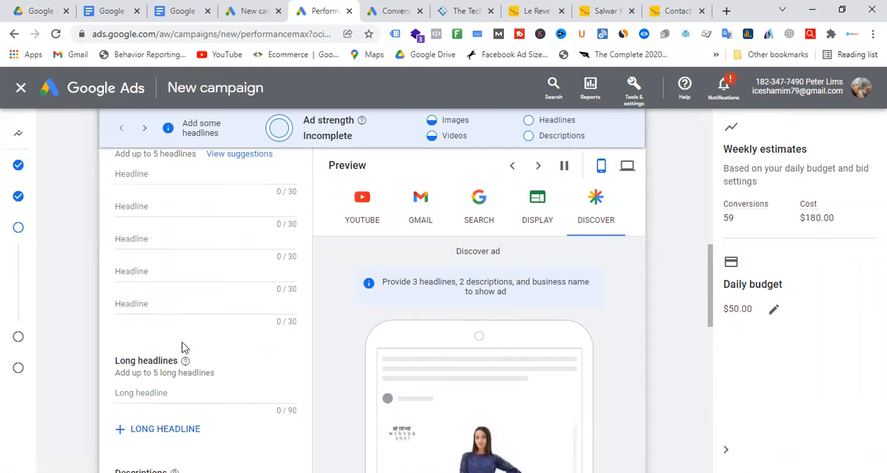
Step: Enter "Le Reve Winter Collection" as the first headline
scroll(192, 261, "up", 1)
left_click(183, 240)
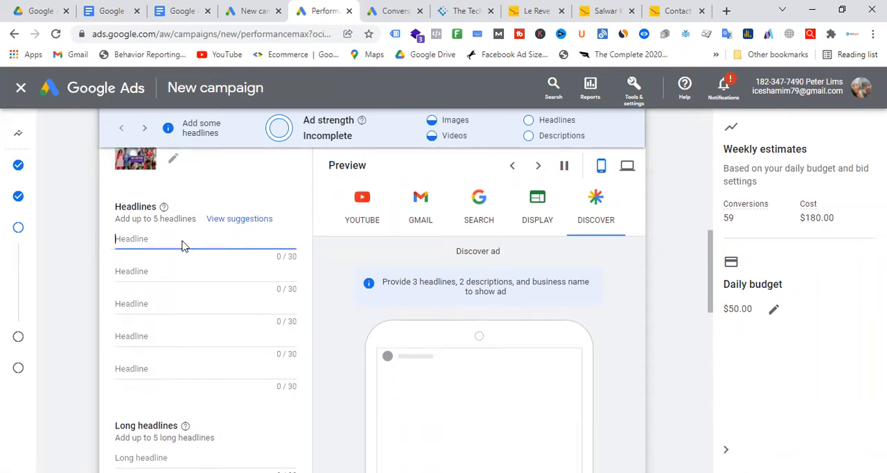
type("Le Reve")
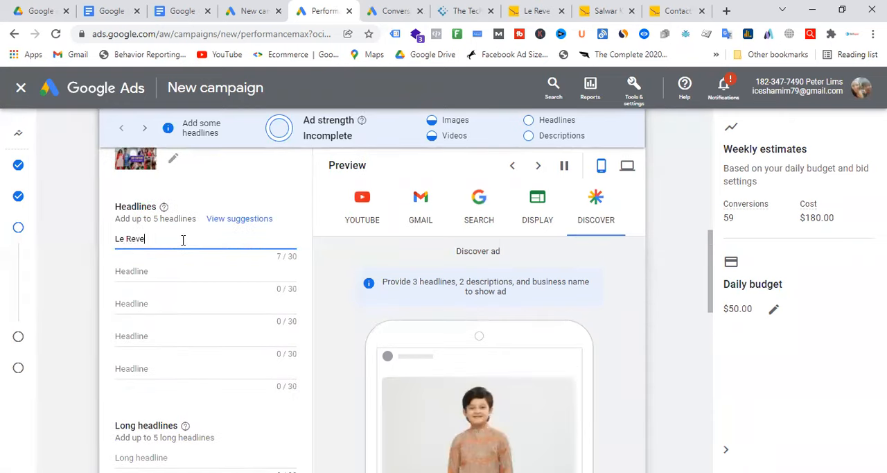
type(" Wint")
key("BackSpace")
key("BackSpace")
type("inter Colle")
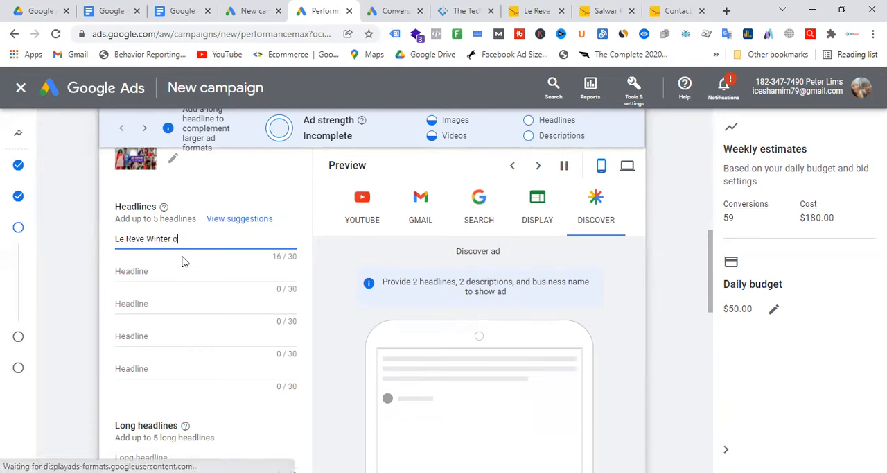
type("ction")
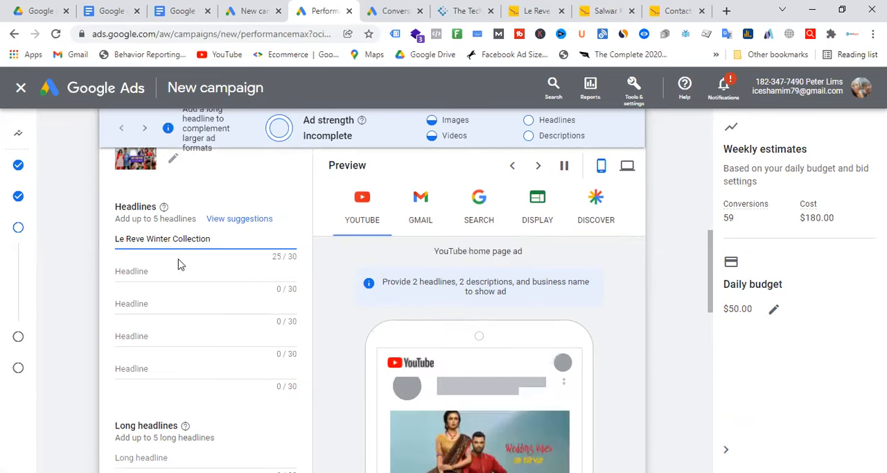
Step: Enter "Womens Fashion" as the second headline and "Mens Panjabi" as the third
left_click(178, 264)
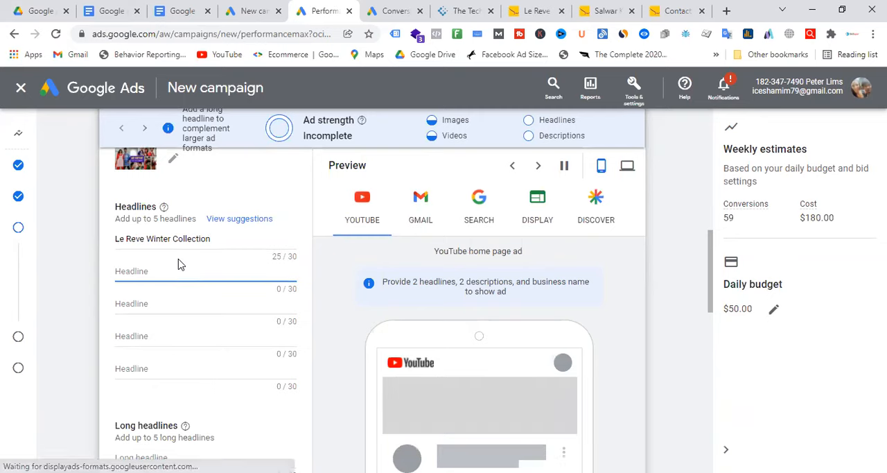
type("Womens Fashion")
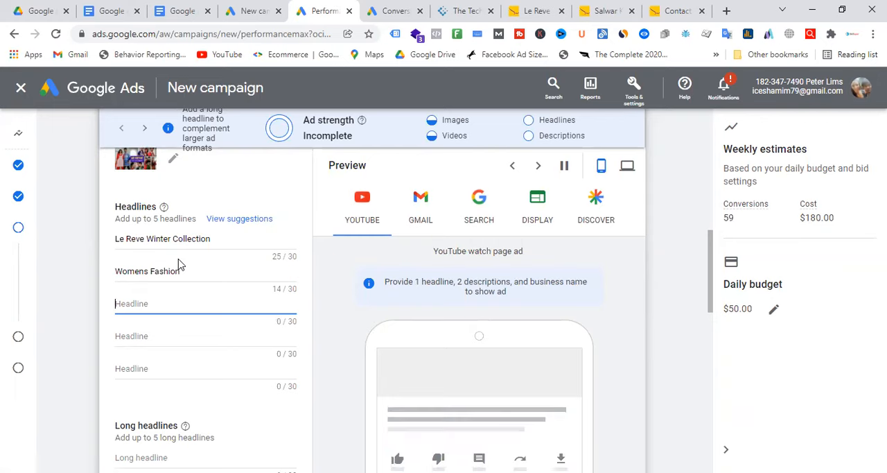
type("Mens ")
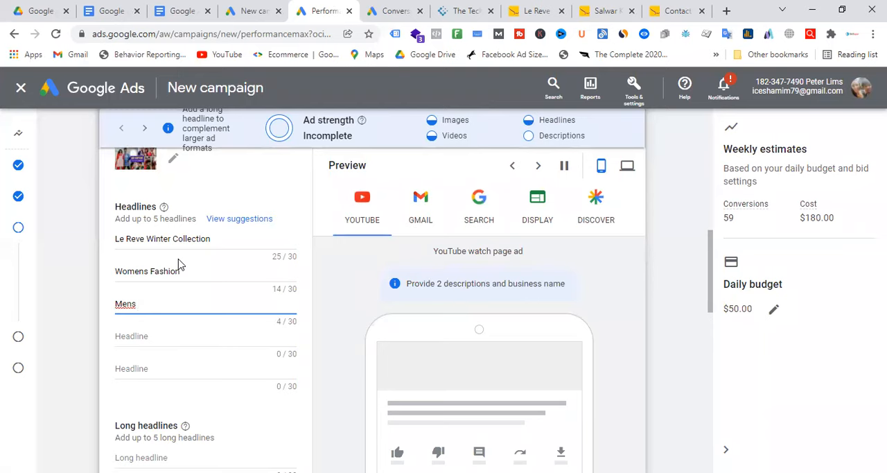
type("Panjabi")
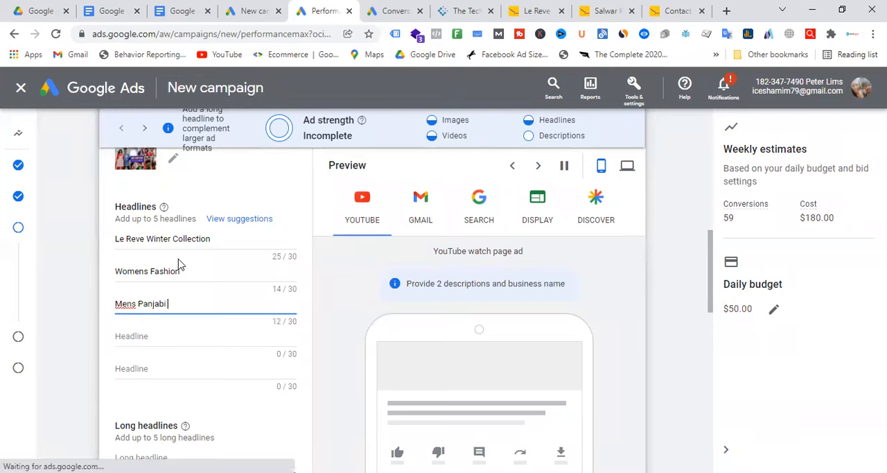
Step: Add four more long headline entries to the asset group for a total of five
scroll(198, 333, "down", 1)
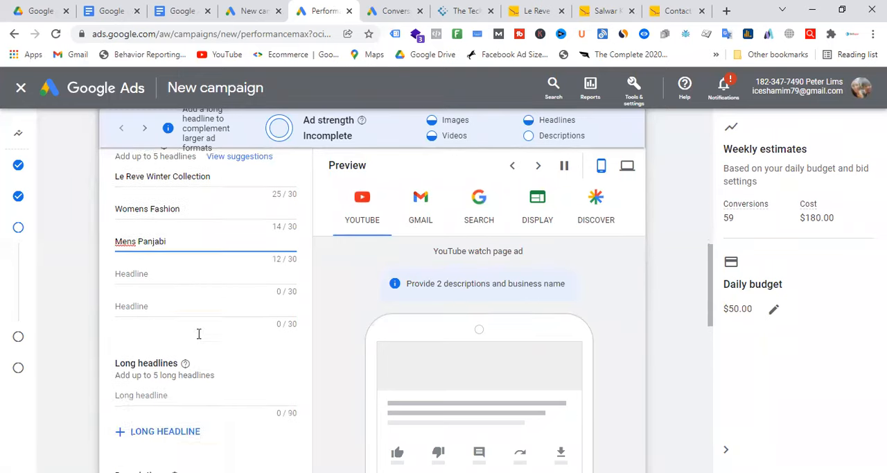
scroll(198, 333, "down", 2)
left_click(197, 263)
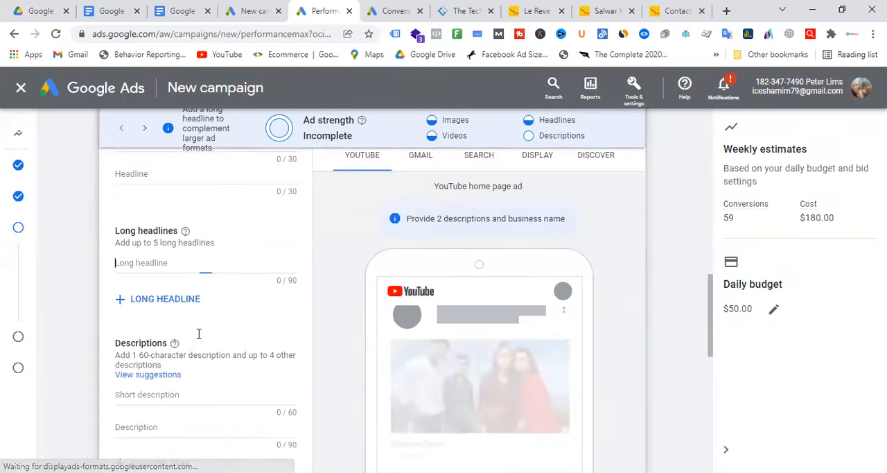
left_click(196, 304)
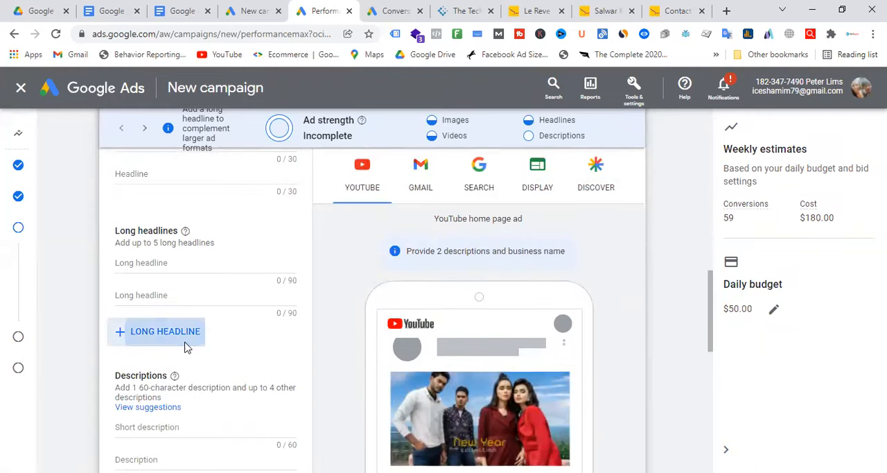
left_click(190, 336)
left_click(192, 366)
left_click(193, 409)
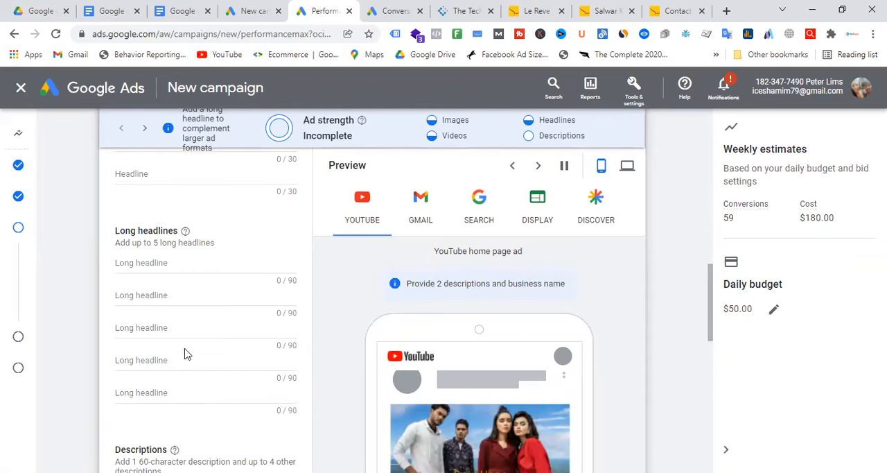
Step: Copy "Le Reve is the fashion for everyone for every occasion." from the Le Reve website's About Us page into the first long headline
left_click(178, 264)
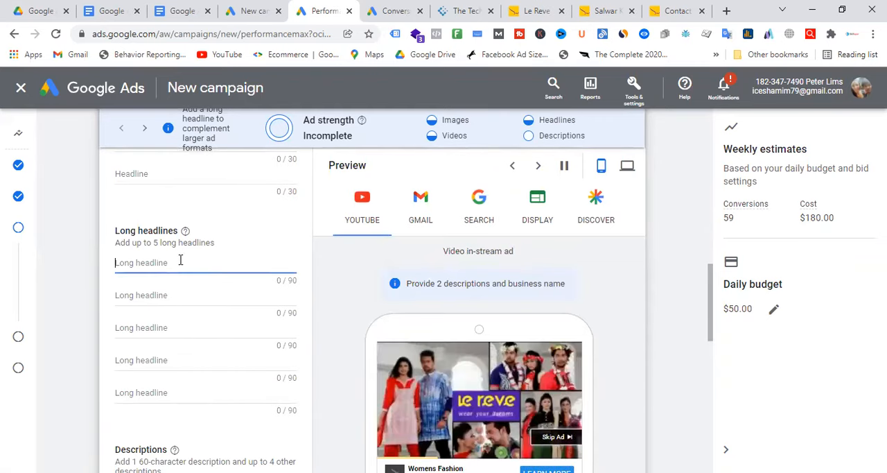
left_click(547, 11)
scroll(279, 340, "down", 9)
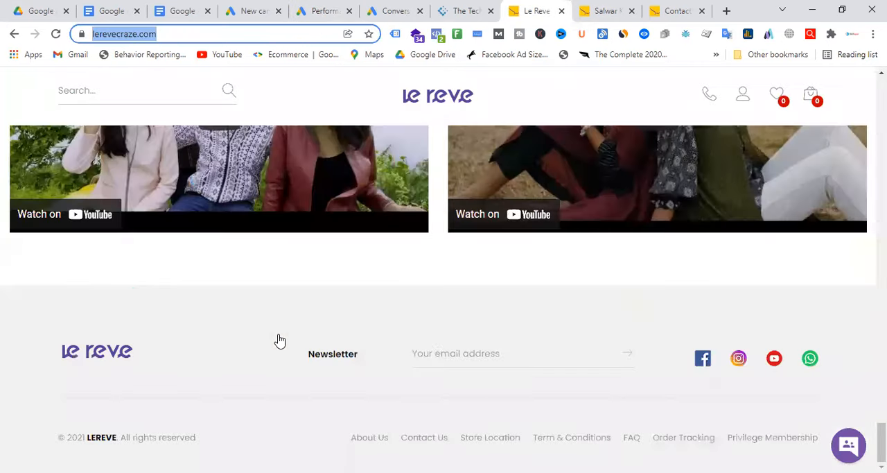
left_click(372, 442)
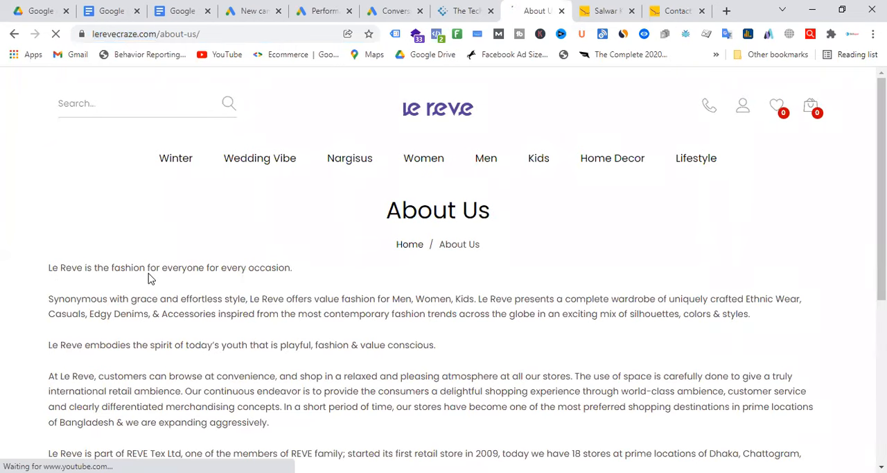
triple_click(150, 278)
key("ctrl+c")
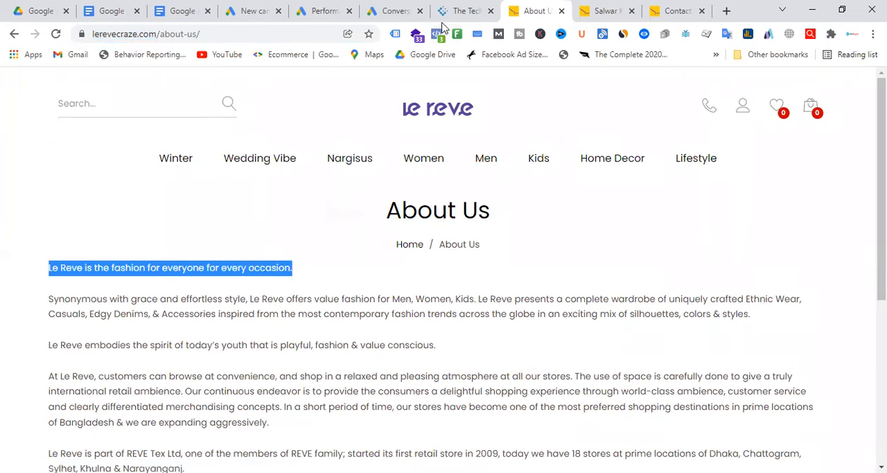
left_click(260, 14)
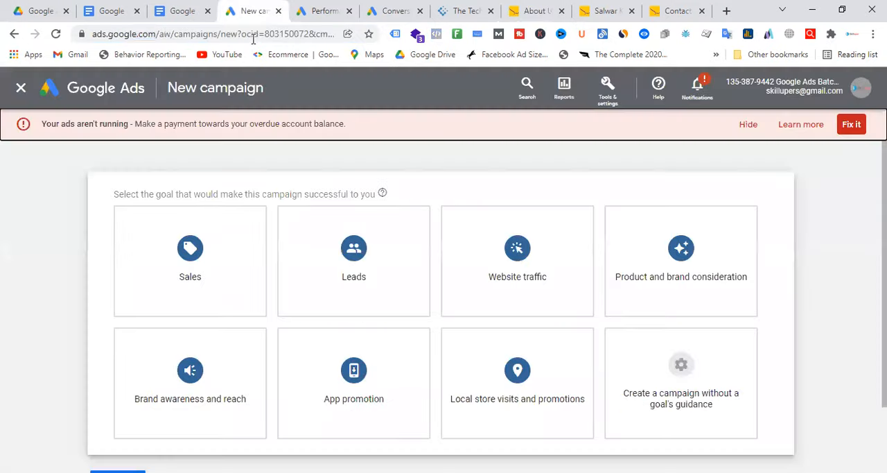
left_click(320, 11)
key("ctrl+v")
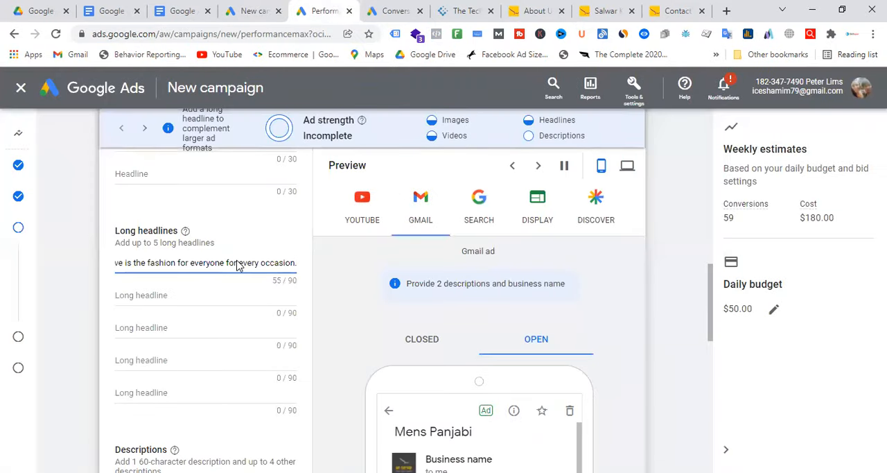
Step: Copy the About Us sentence on embodying "the spirit of today's youth that is playful, fashion & value conscious" into the second long headline
left_click(533, 11)
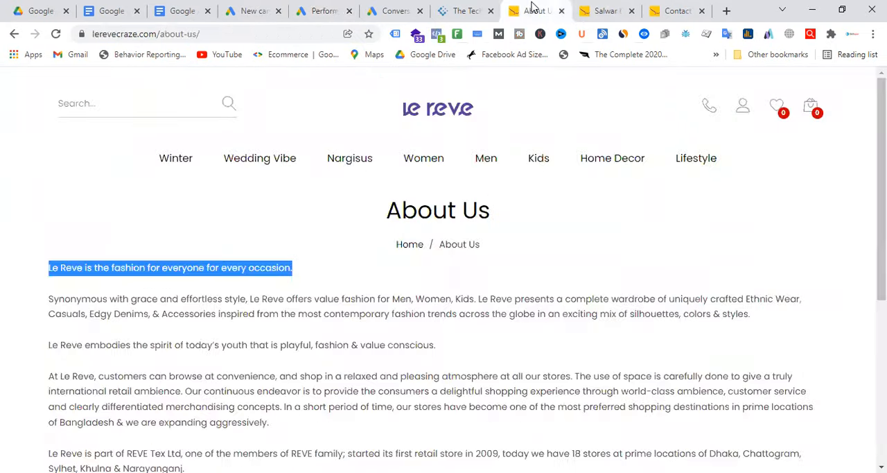
left_click_drag(53, 344, 438, 347)
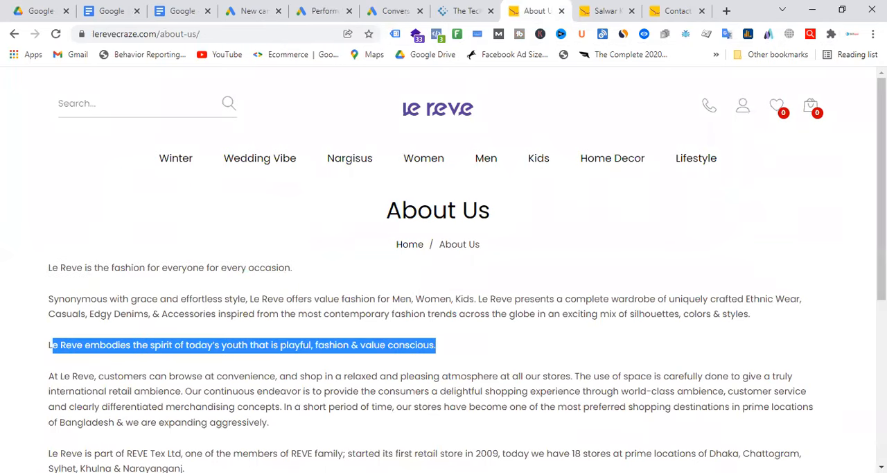
left_click(374, 9)
left_click(330, 9)
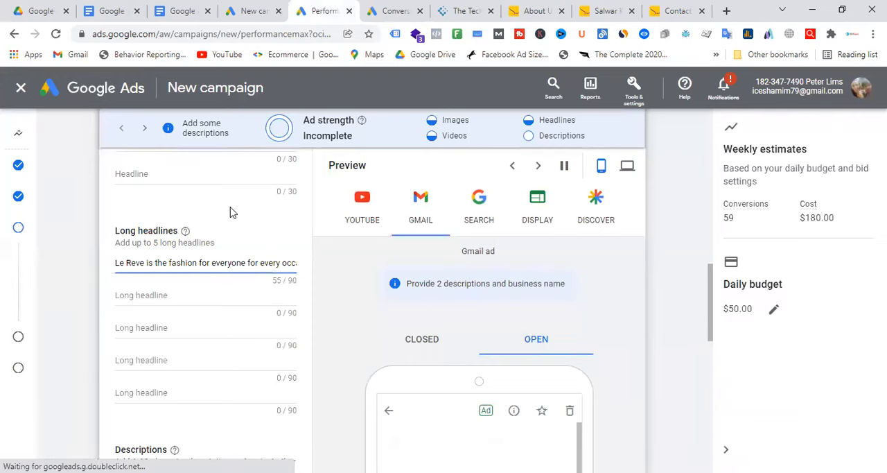
key("ctrl+v")
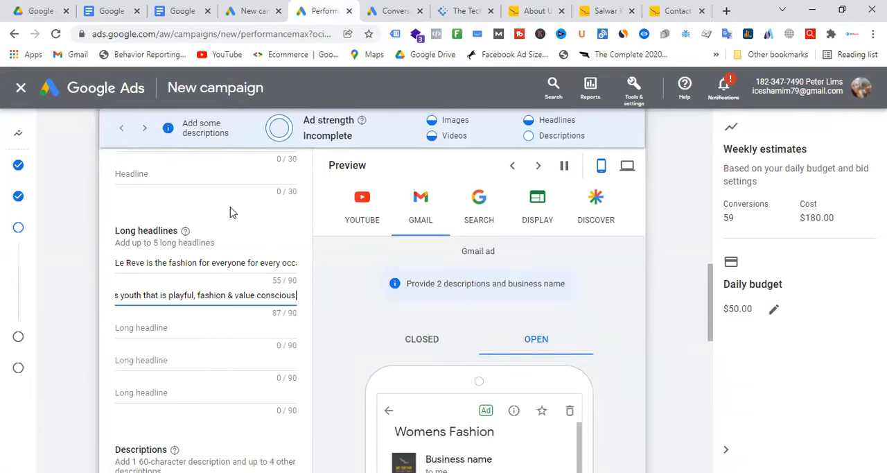
Step: Copy "Synonymous with grace and effortless style" from the Le Reve website's About Us page into the short description
scroll(232, 212, "down", 4)
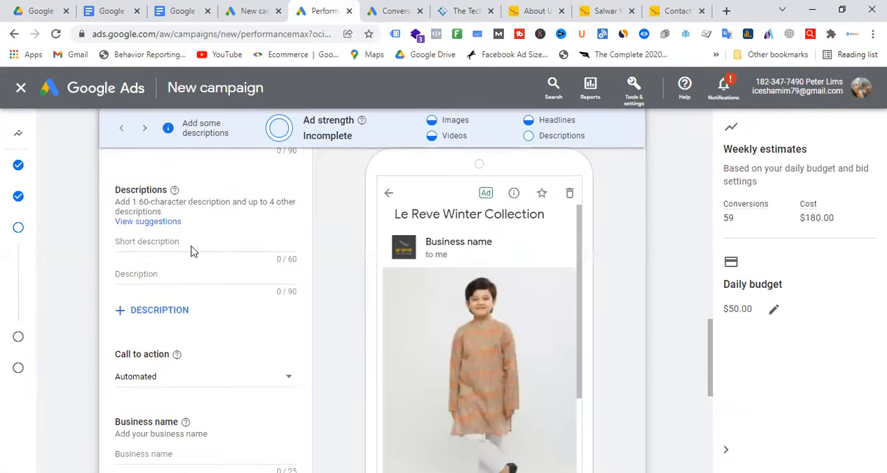
left_click(179, 240)
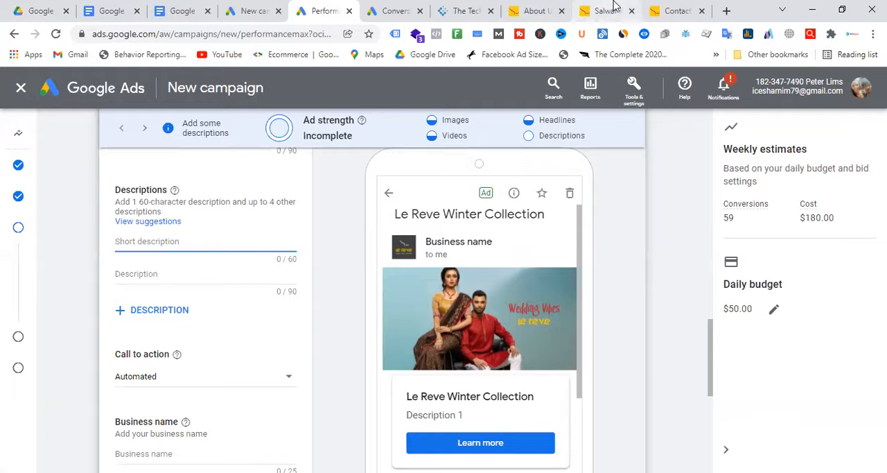
left_click(531, 10)
scroll(208, 346, "down", 5)
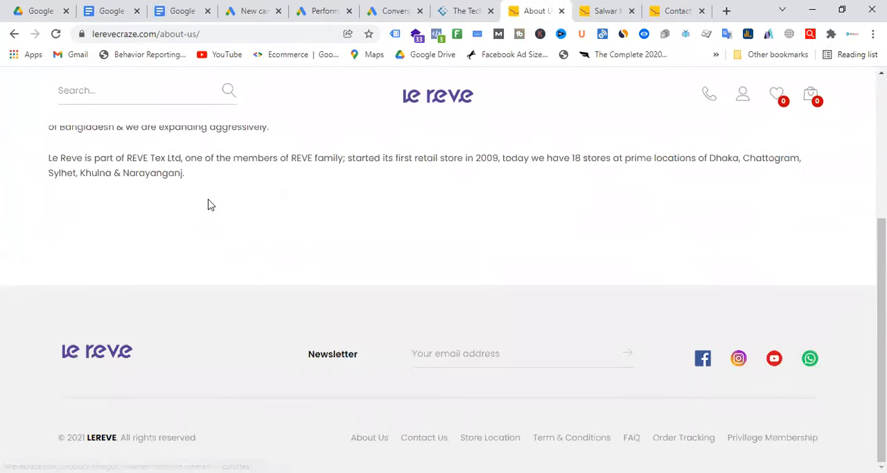
scroll(218, 228, "up", 2)
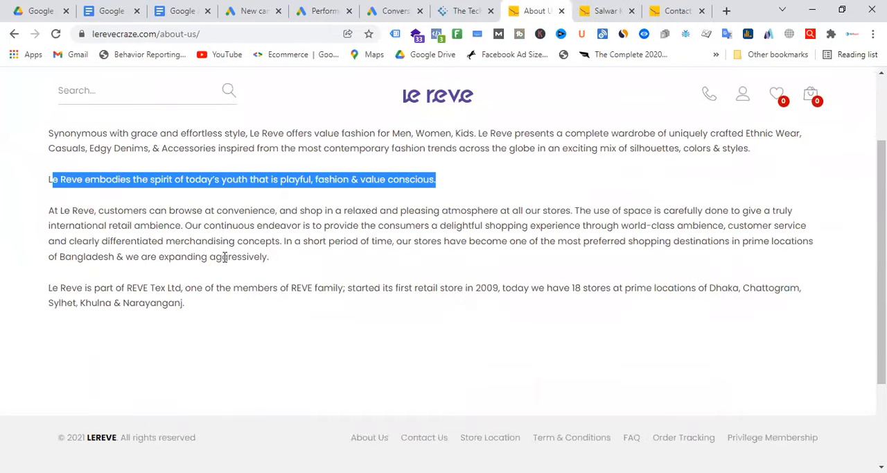
scroll(225, 257, "up", 3)
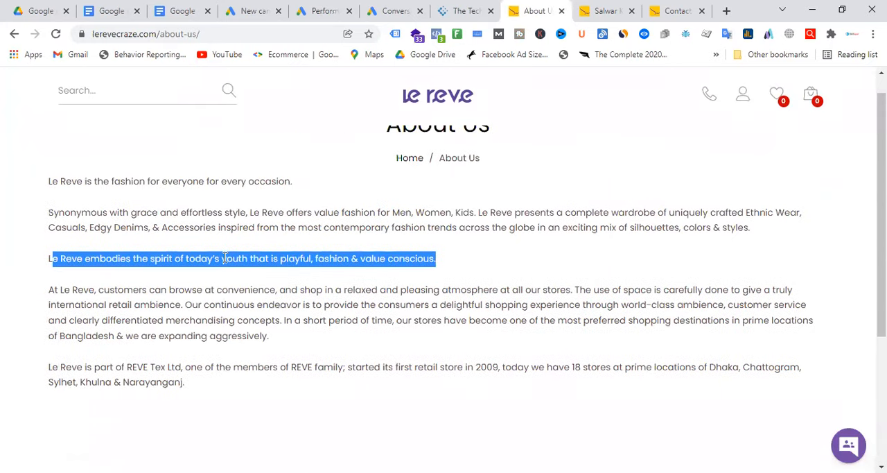
scroll(638, 356, "down", 3)
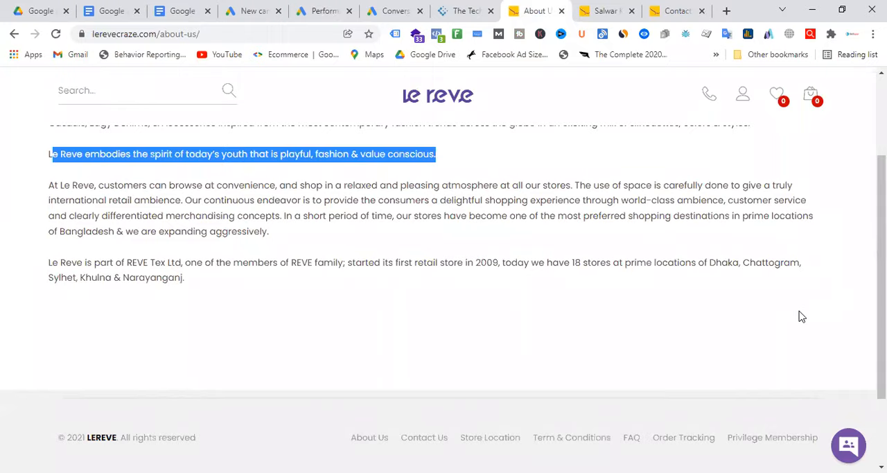
scroll(802, 316, "up", 3)
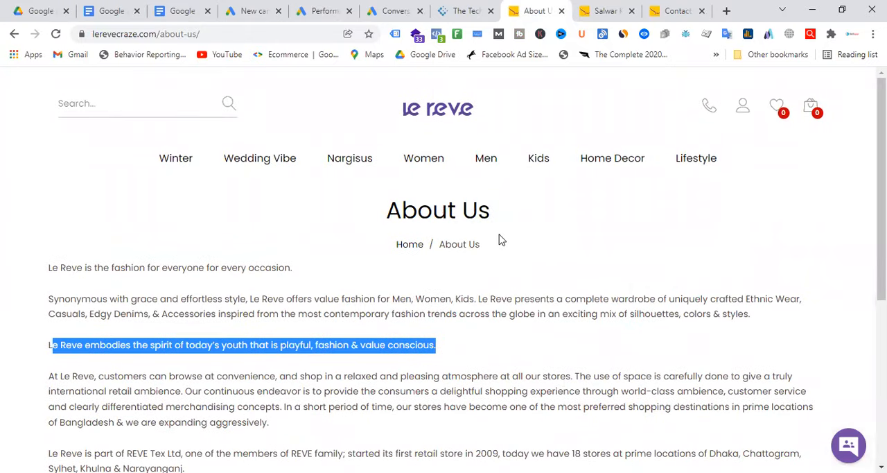
left_click(520, 336)
left_click_drag(245, 297, 43, 299)
key("ctrl+c")
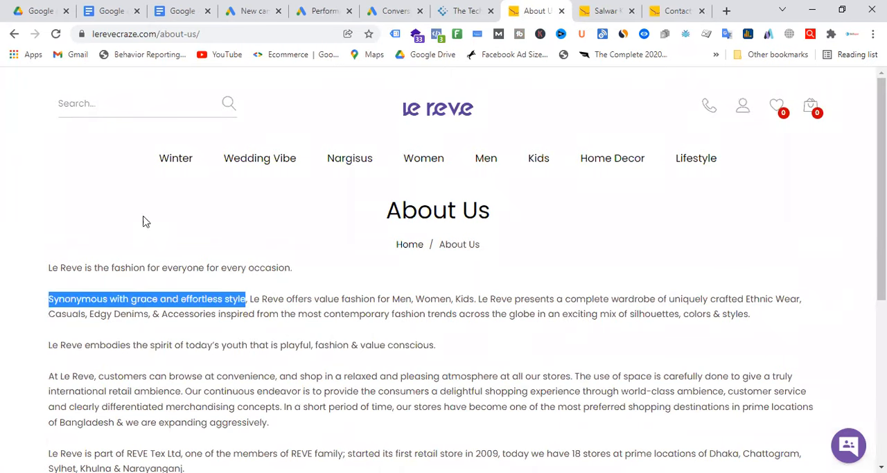
left_click(323, 13)
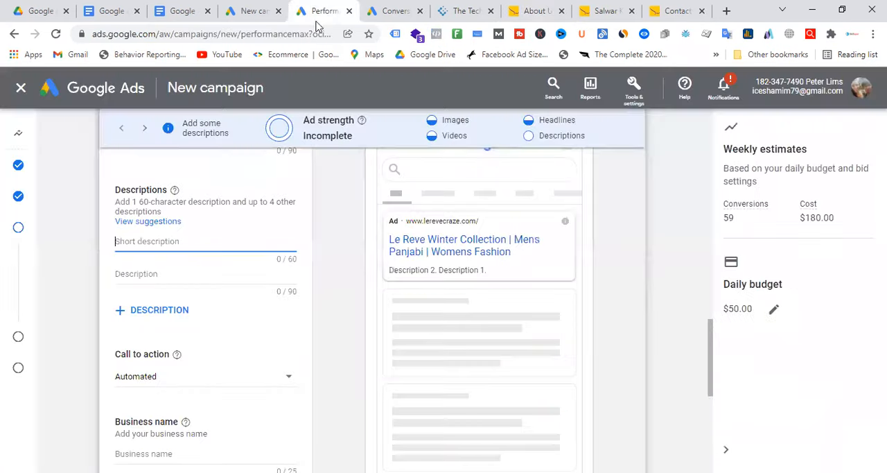
key("ctrl+v")
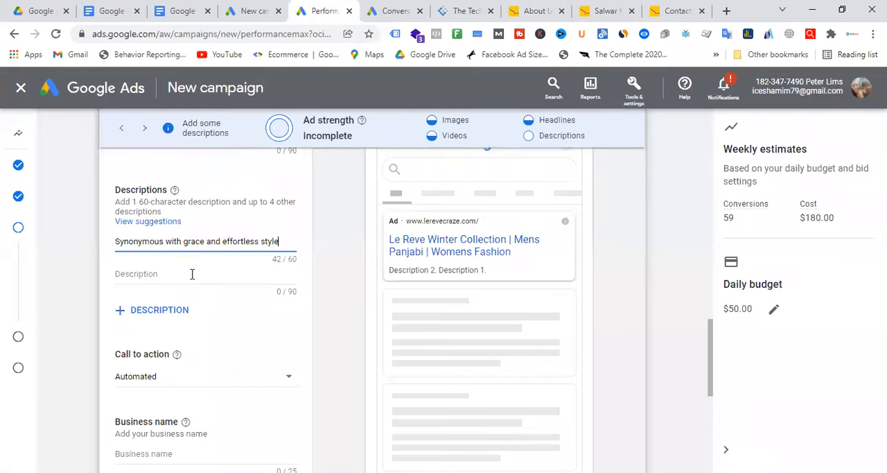
Step: Set the call to action to Shop now and enter "Le Reve" as the business name
scroll(235, 265, "down", 1)
scroll(233, 264, "down", 1)
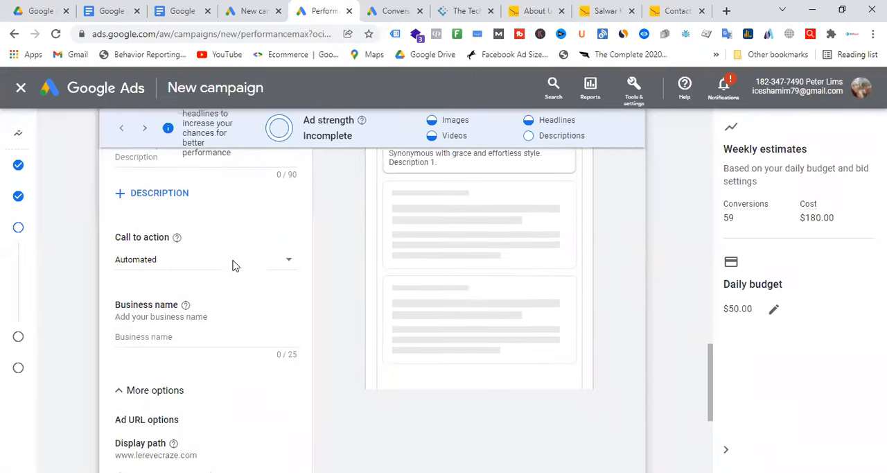
left_click(215, 251)
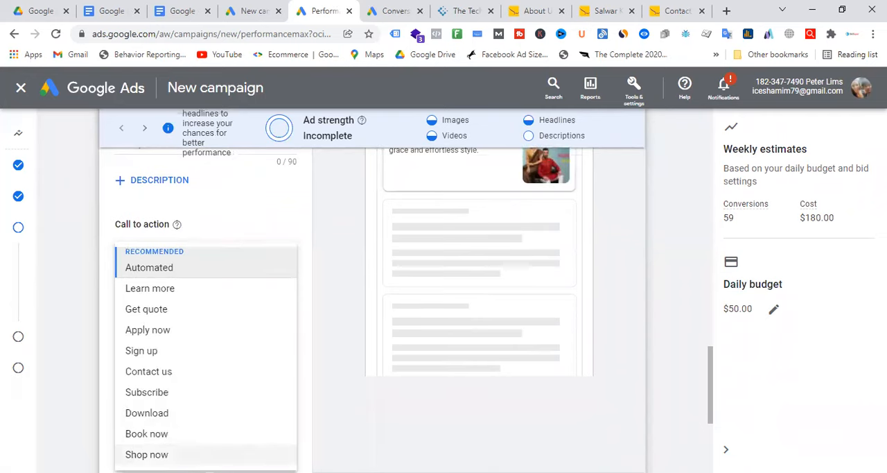
left_click(146, 454)
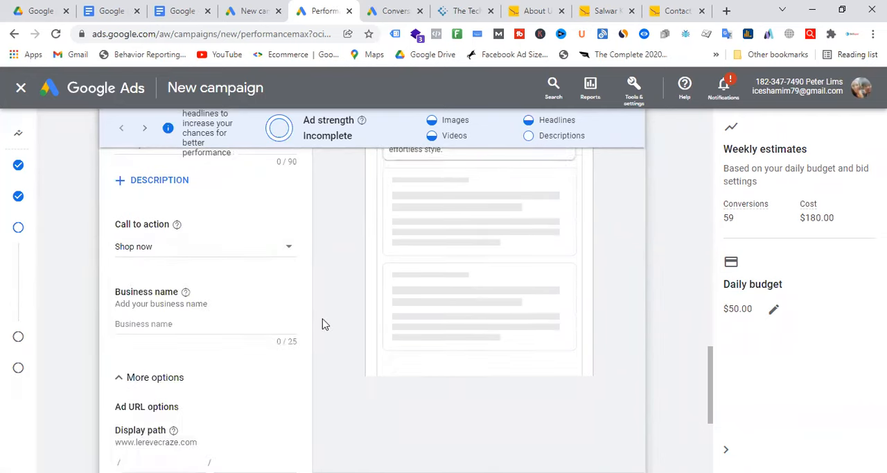
left_click(202, 325)
type("Le Reve")
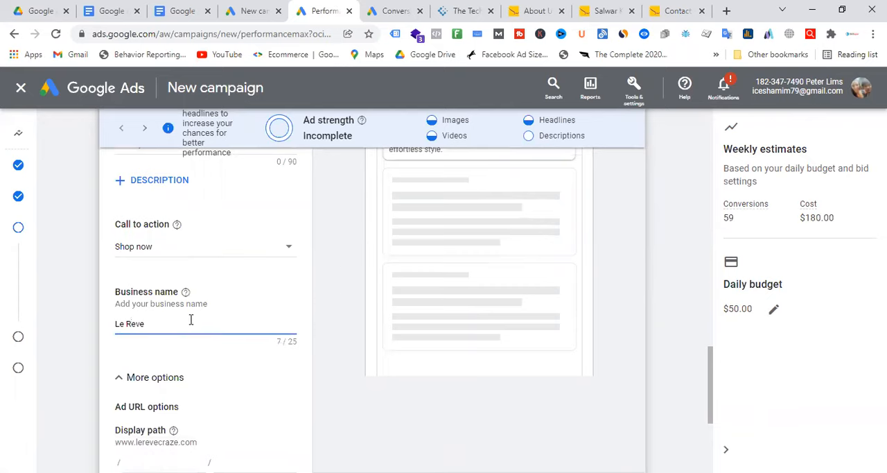
Step: Set the ad's display path to "winter" and "collection" in the additional URL options
left_click(198, 382)
scroll(219, 317, "down", 2)
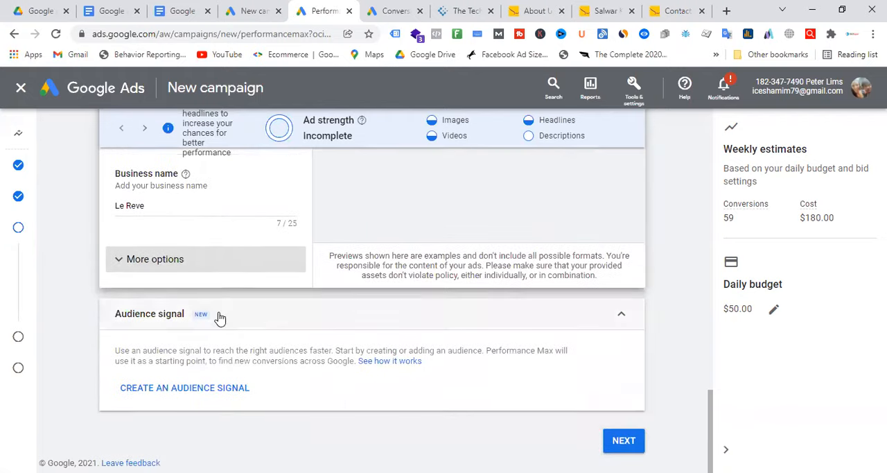
left_click(189, 264)
scroll(184, 246, "down", 2)
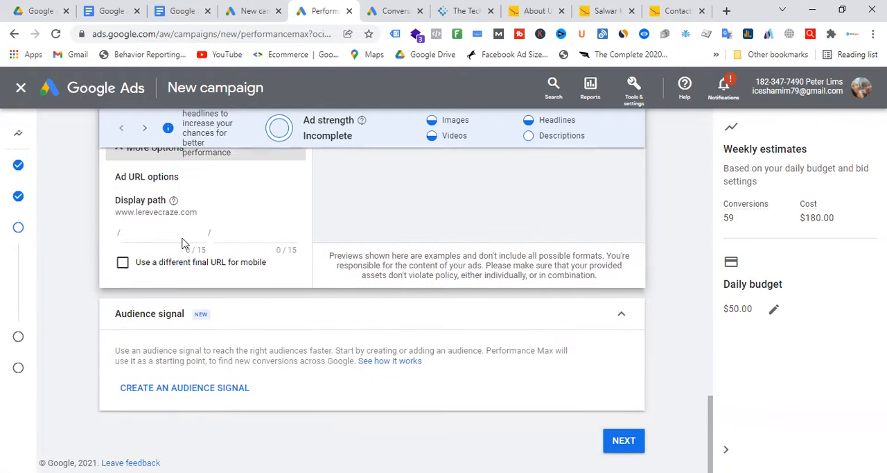
left_click(184, 243)
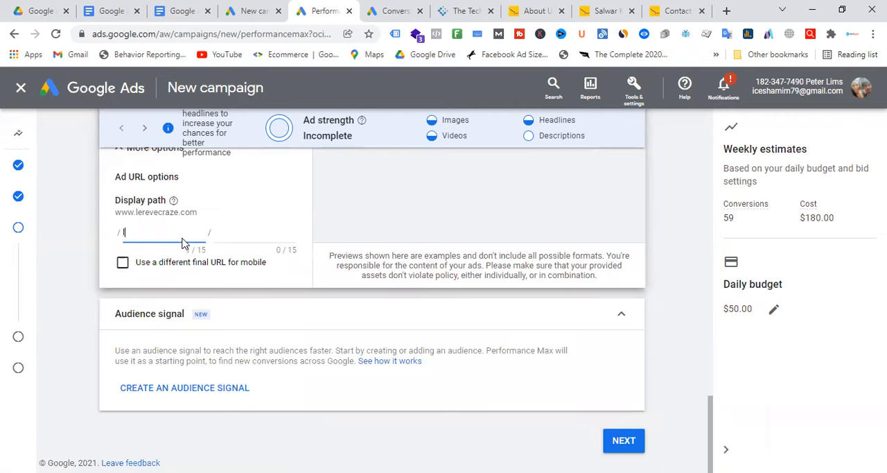
type("winter")
left_click(234, 234)
type("collection")
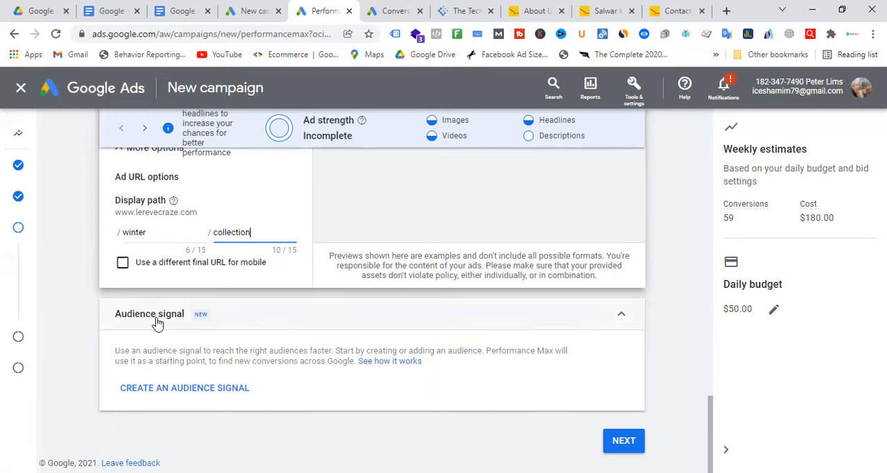
Step: Start a new audience signal and restrict its gender demographics to Female, excluding Male and Unknown
left_click(215, 390)
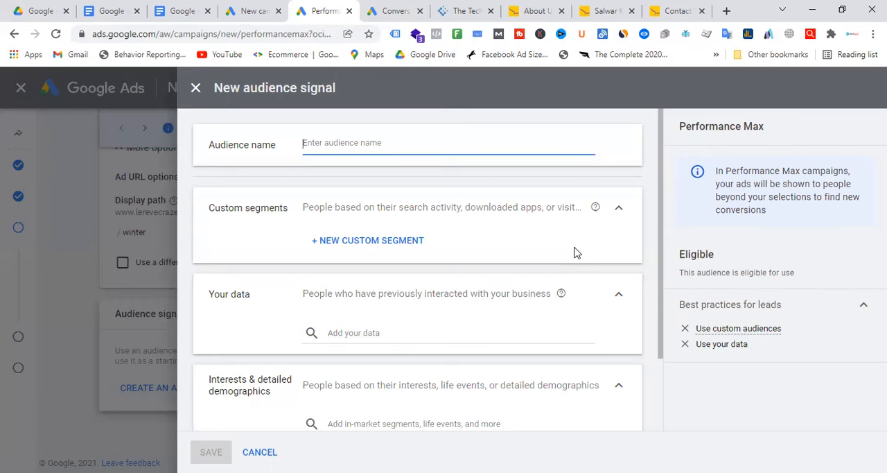
scroll(527, 270, "down", 2)
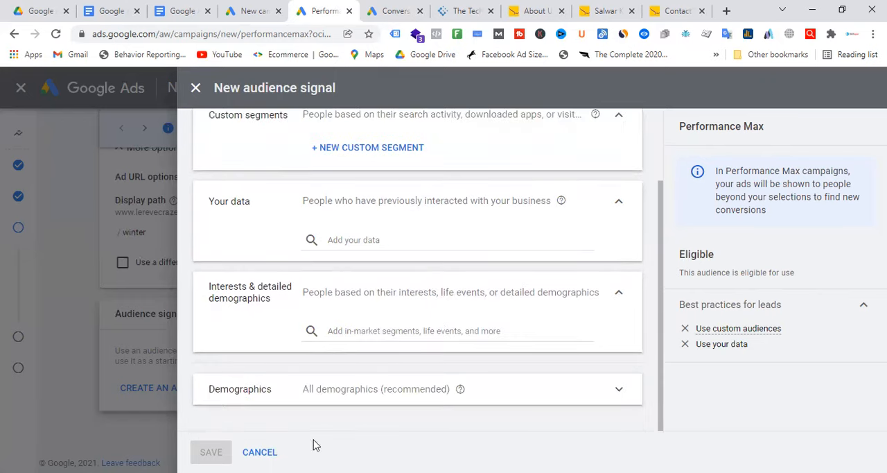
left_click(428, 399)
scroll(510, 331, "down", 4)
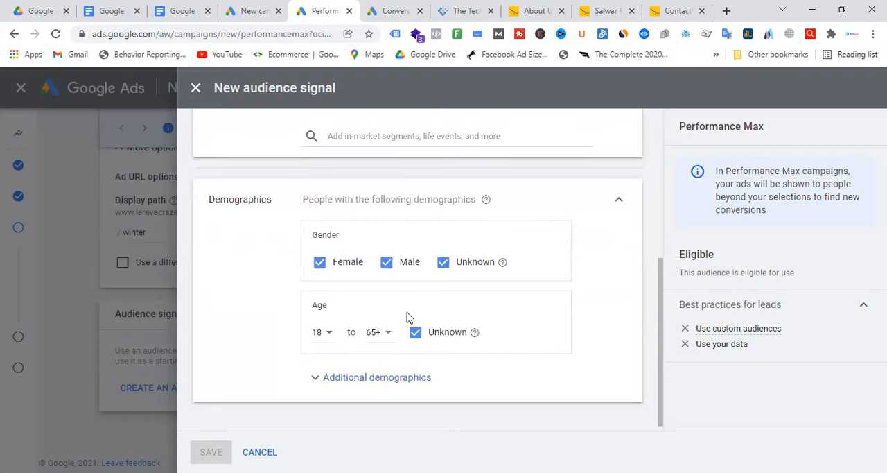
left_click(443, 266)
left_click(387, 269)
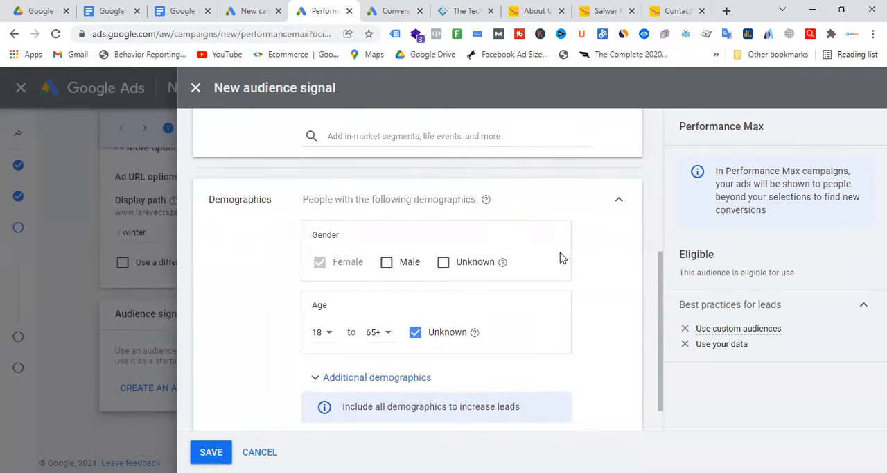
Step: Limit the audience's age range to 18 to 34 and exclude unknown ages
left_click(416, 333)
left_click(330, 333)
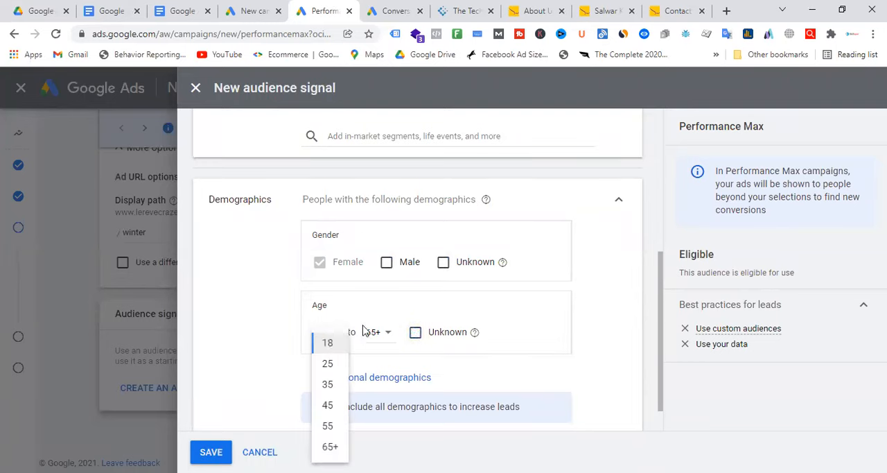
left_click(391, 336)
left_click(385, 365)
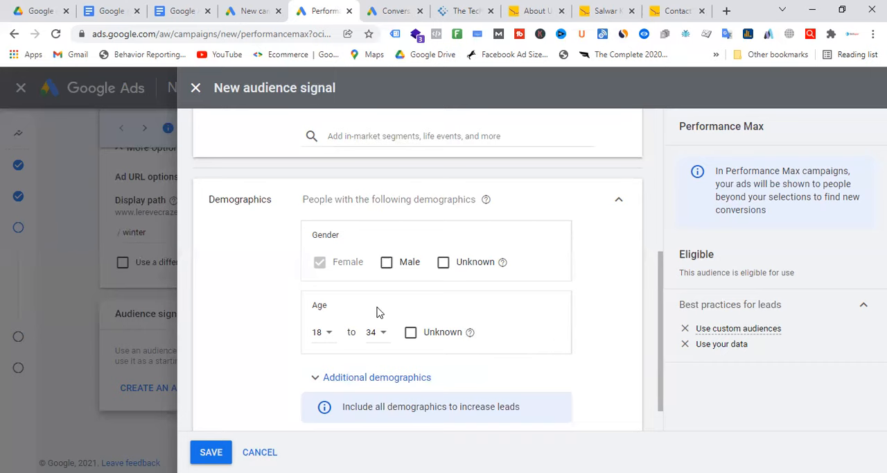
Step: Add the in-market segments Apparel & Accessories and Arts & Crafts Supplies to the audience's interests and detailed demographics
scroll(380, 312, "up", 3)
scroll(485, 332, "down", 1)
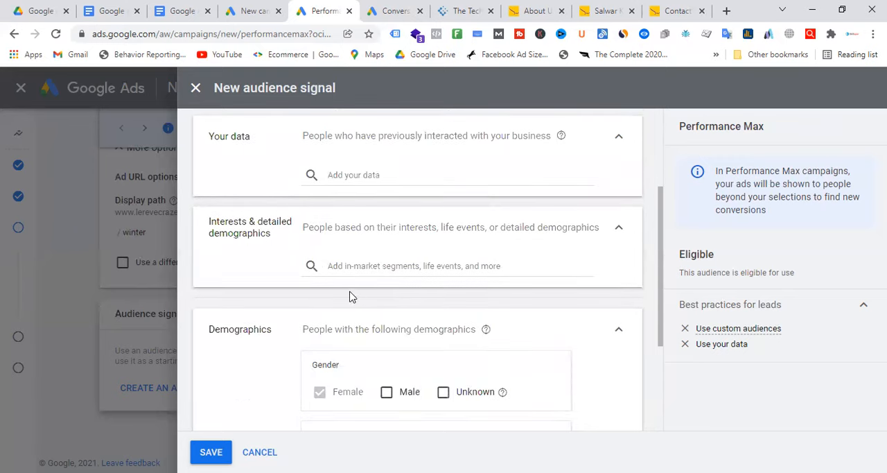
left_click(424, 265)
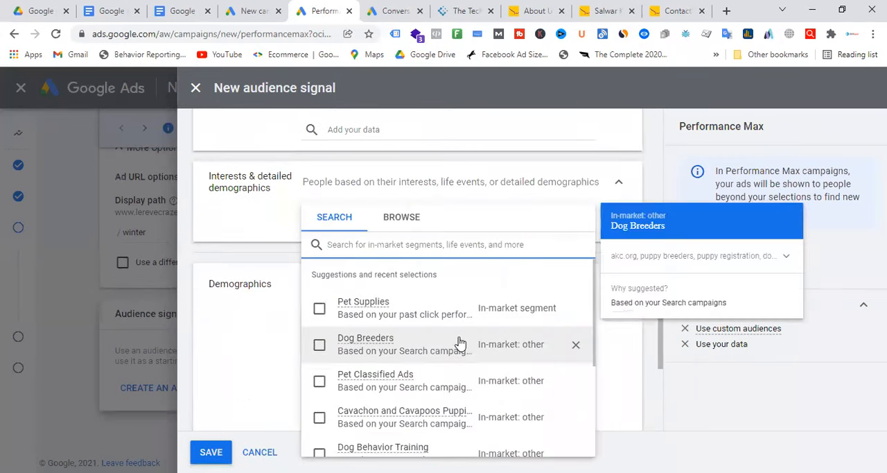
left_click(401, 217)
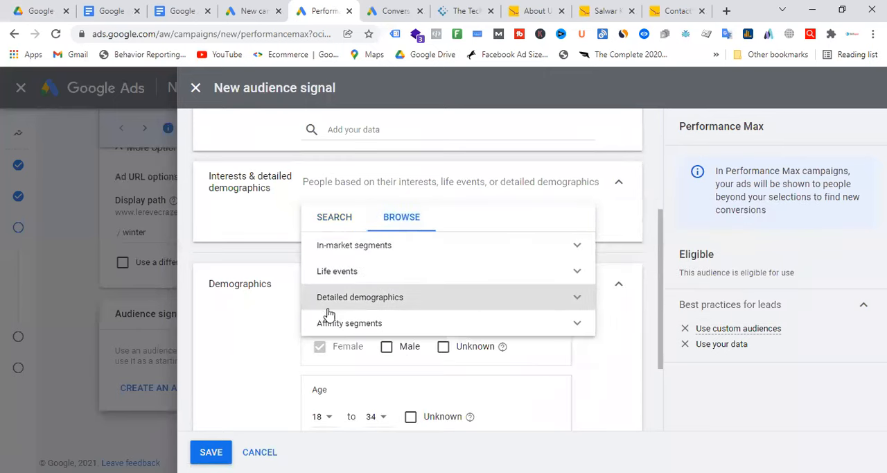
left_click(364, 247)
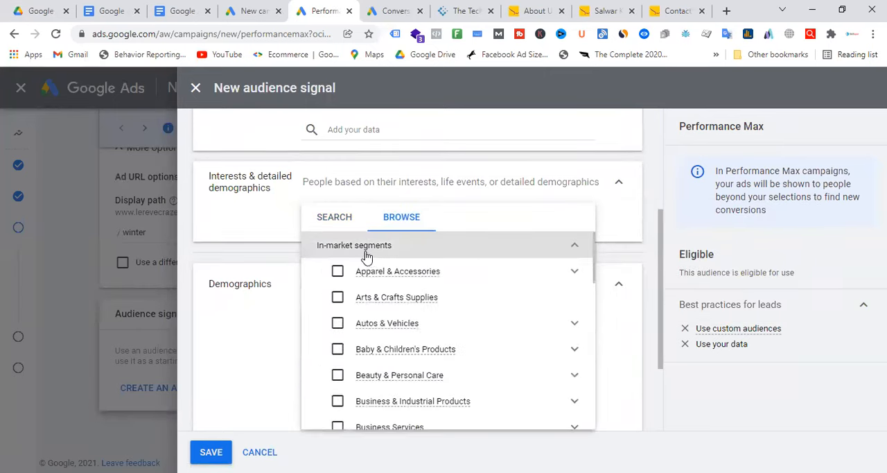
left_click(420, 278)
left_click(403, 303)
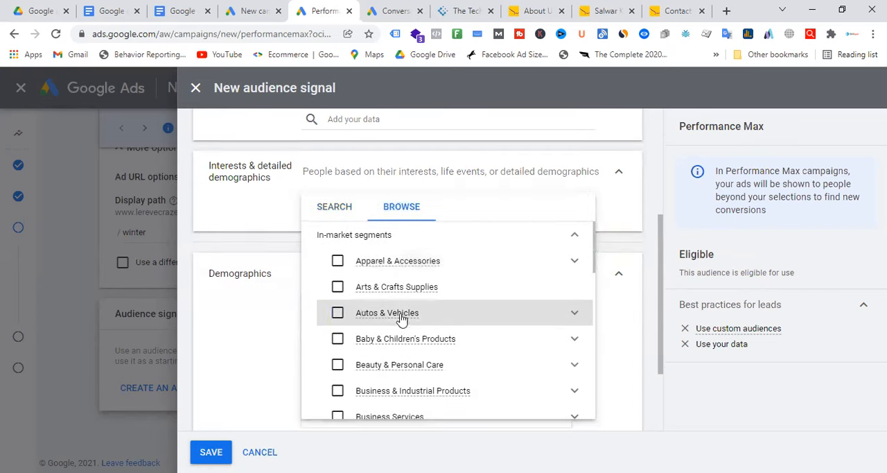
left_click(387, 275)
left_click(388, 325)
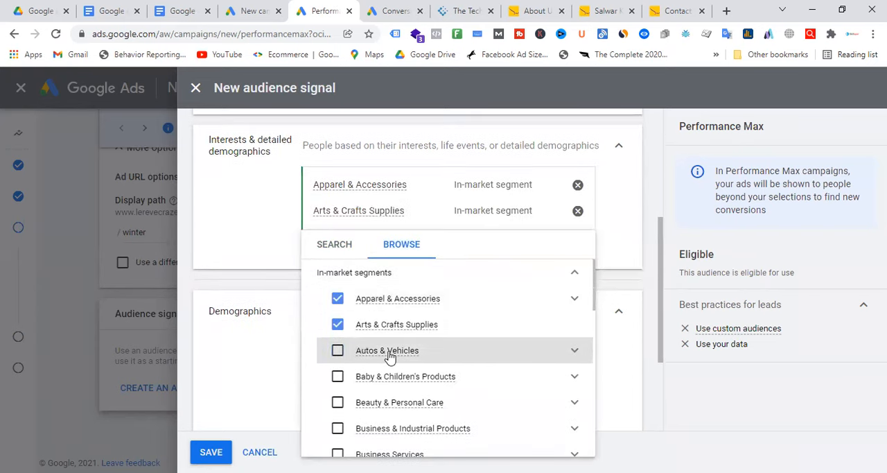
left_click(389, 350)
left_click(388, 357)
left_click(395, 354)
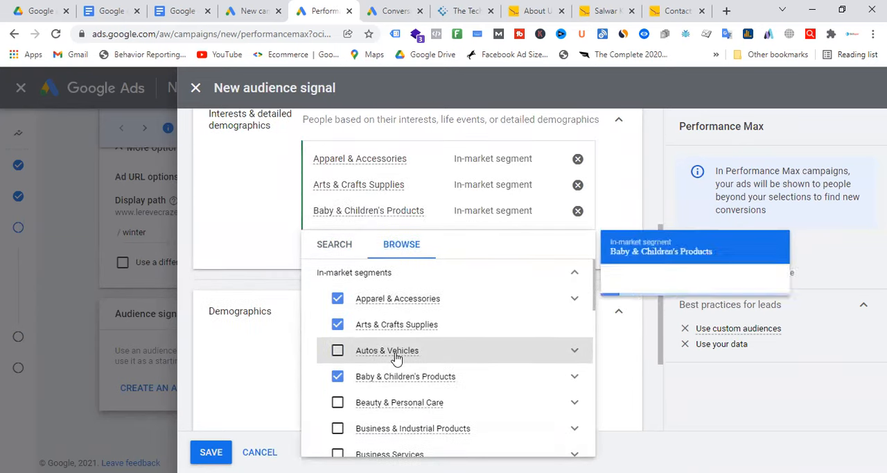
left_click(344, 380)
Step: Look through the remaining segment categories, close the segment list and review the selected interests
scroll(524, 309, "down", 10)
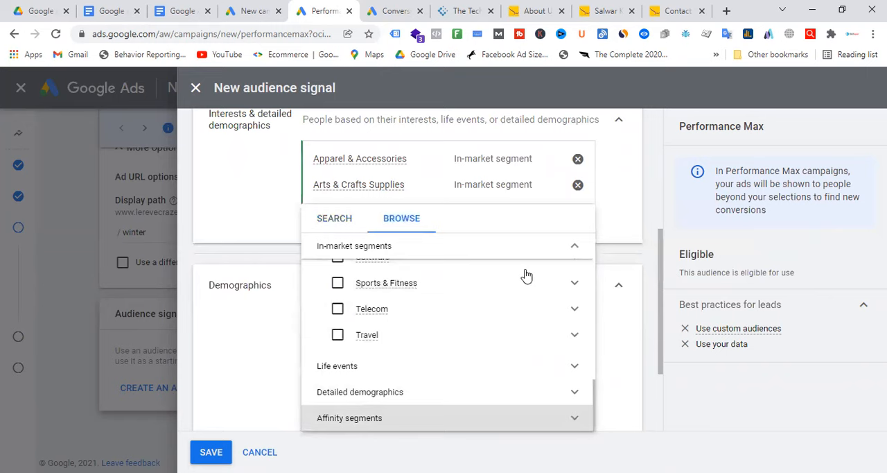
key("Escape")
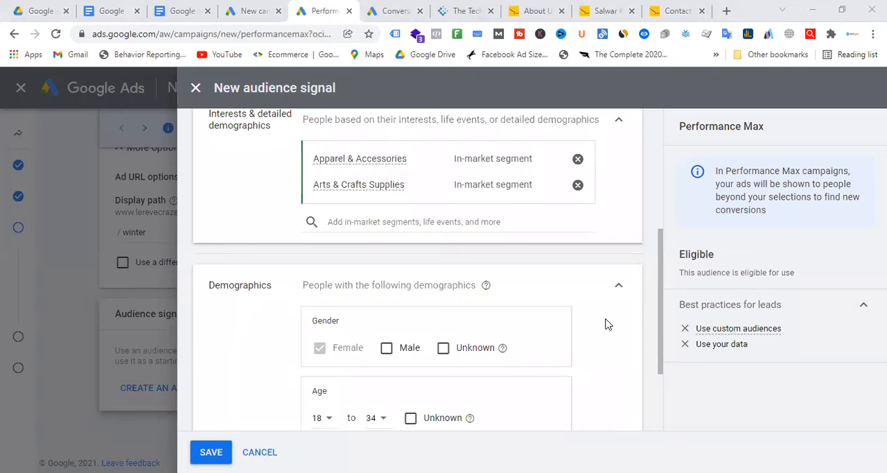
scroll(462, 303, "up", 2)
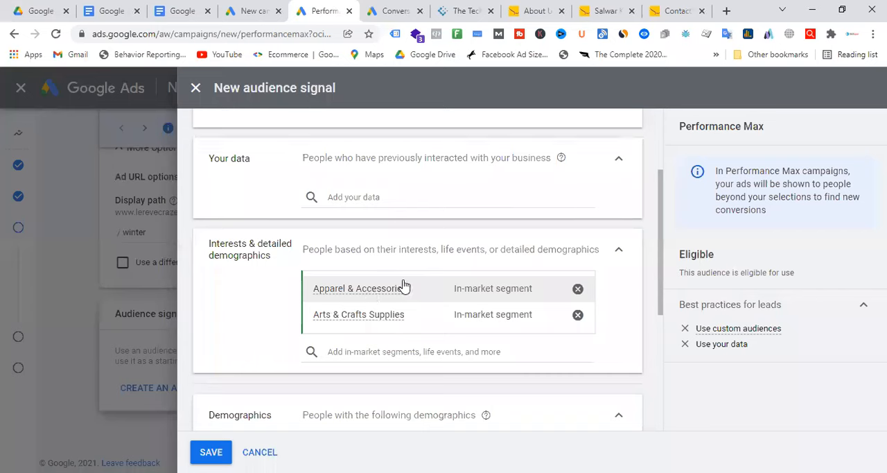
mouse_move(375, 327)
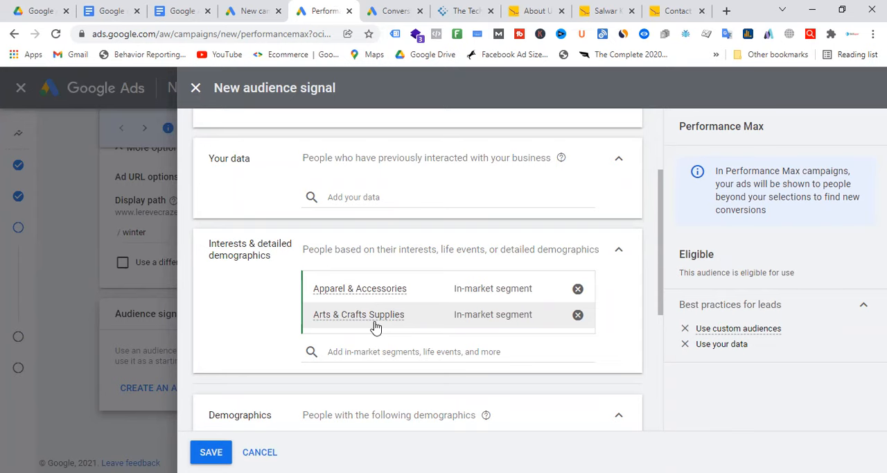
Step: Add the website visitor segments Purchasers of Maya Schnauzers - GA4 and Remarketing - Gads - All Visitors to the audience's own data
scroll(517, 278, "up", 2)
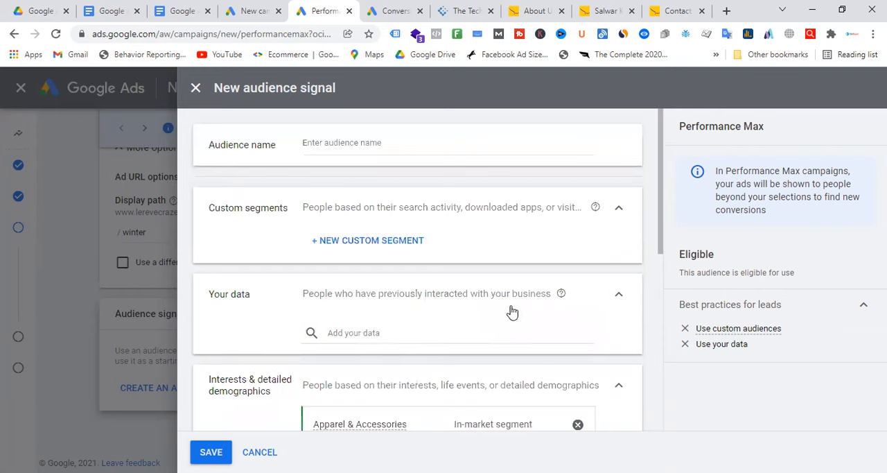
left_click(393, 335)
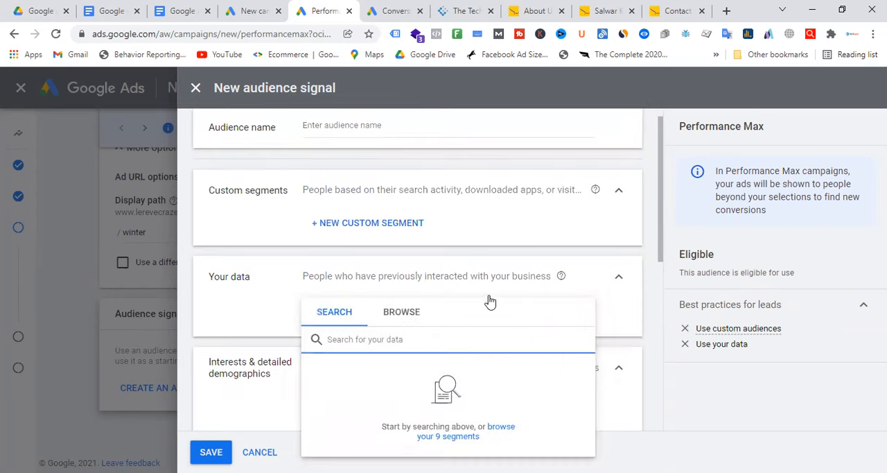
left_click(409, 316)
scroll(515, 317, "down", 2)
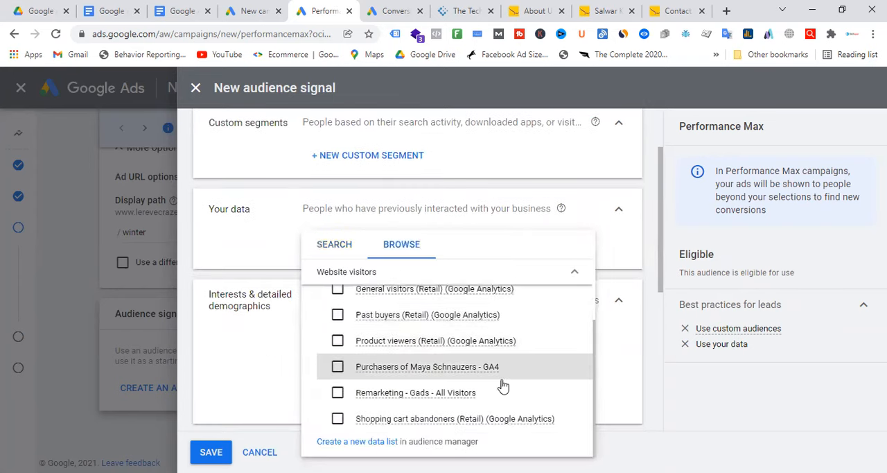
mouse_move(437, 401)
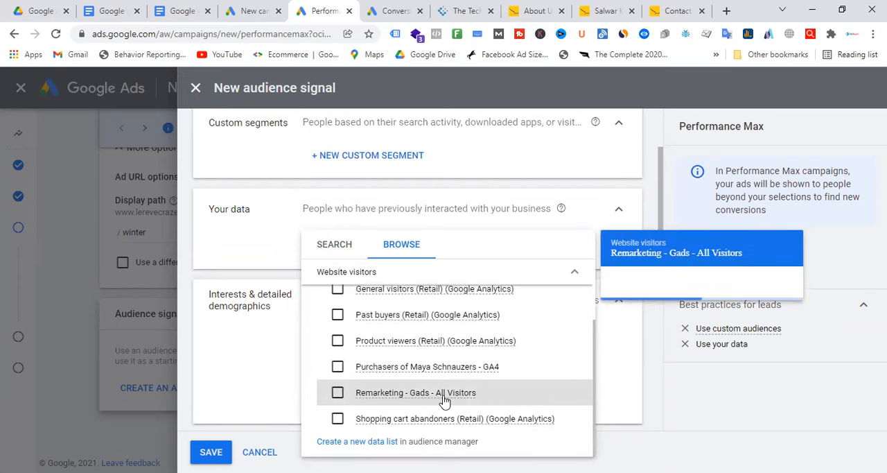
left_click(337, 366)
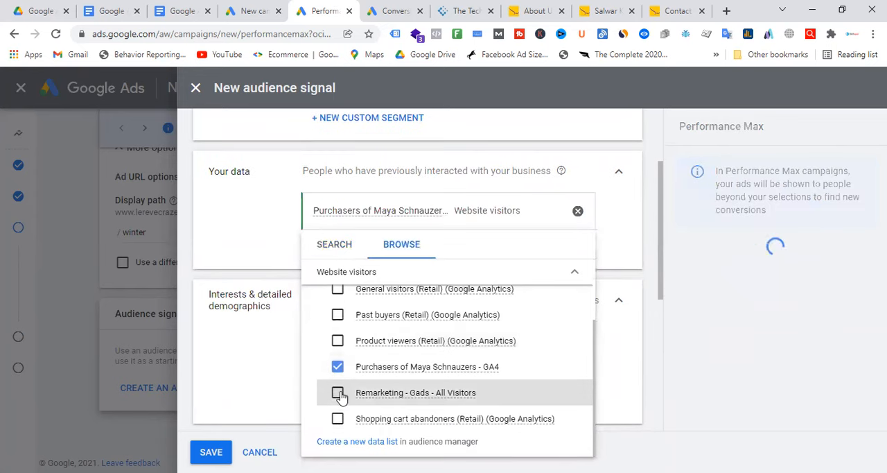
left_click(338, 393)
left_click(254, 248)
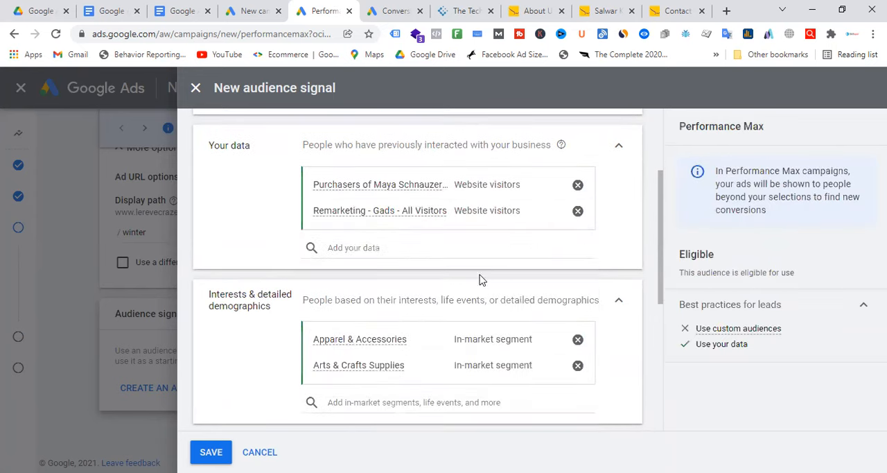
scroll(485, 280, "up", 1)
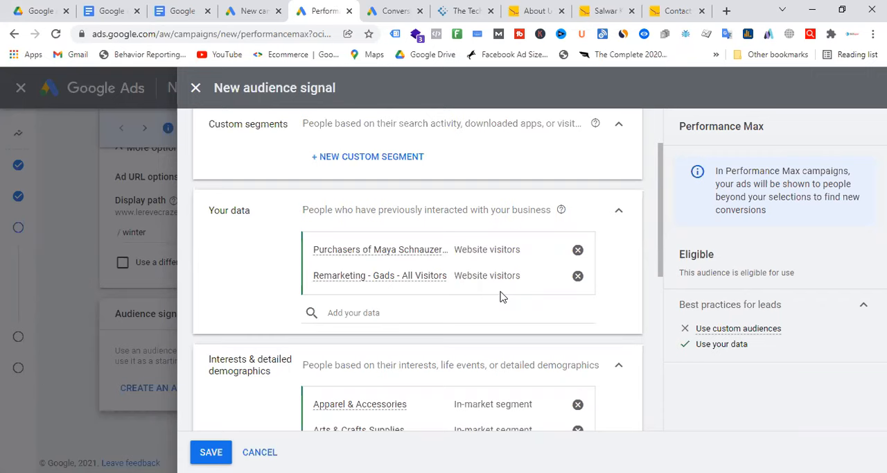
mouse_move(507, 282)
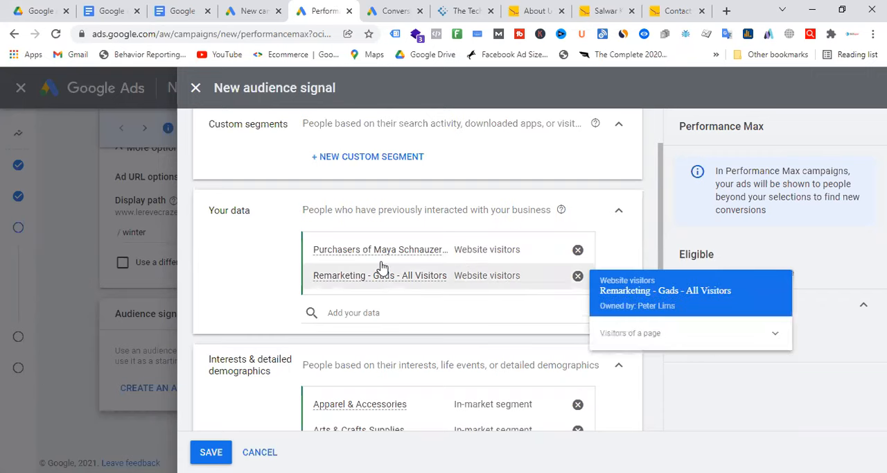
Step: Start a custom segment with the Google search terms toy schnauzer puppies, black schnauzer statue, schnauzer statue and miniature schnauzer puppies for sale near me
scroll(462, 294, "up", 1)
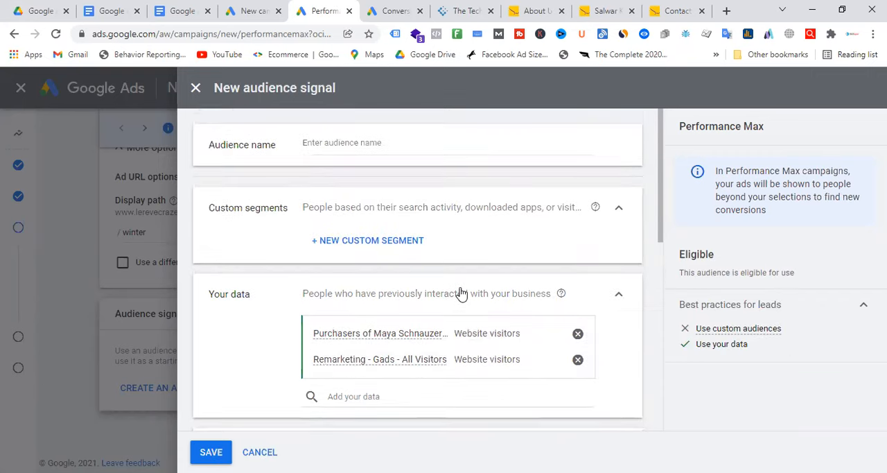
left_click(424, 246)
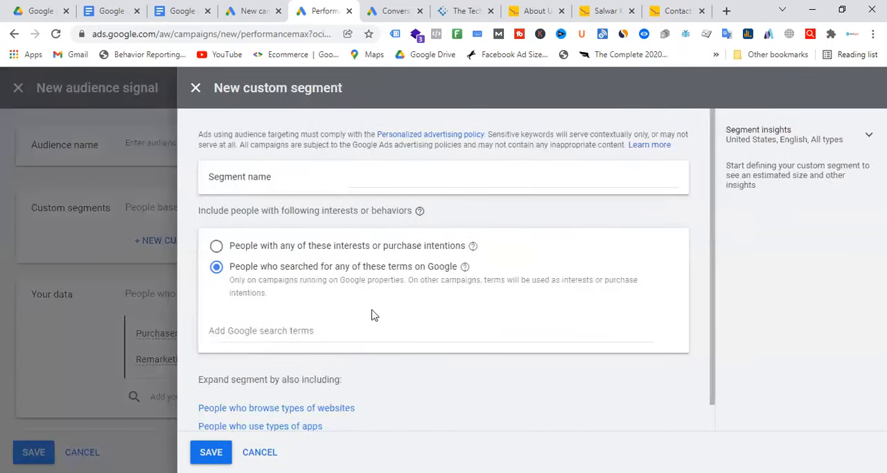
scroll(383, 291, "down", 1)
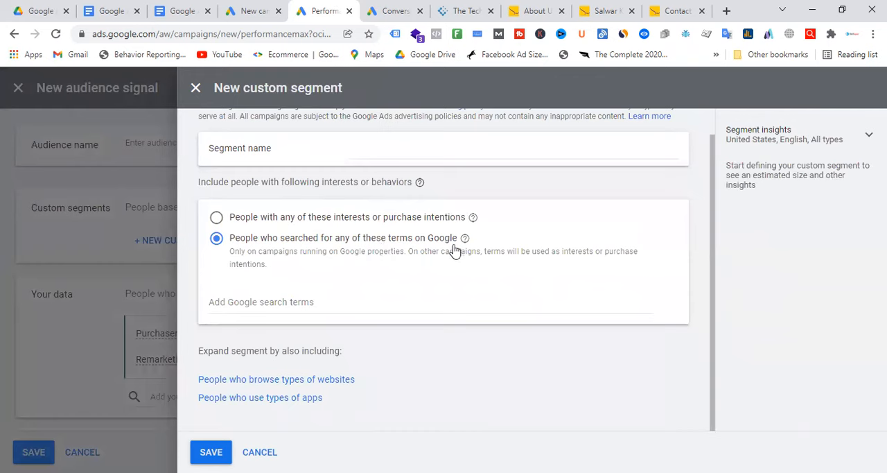
left_click(289, 300)
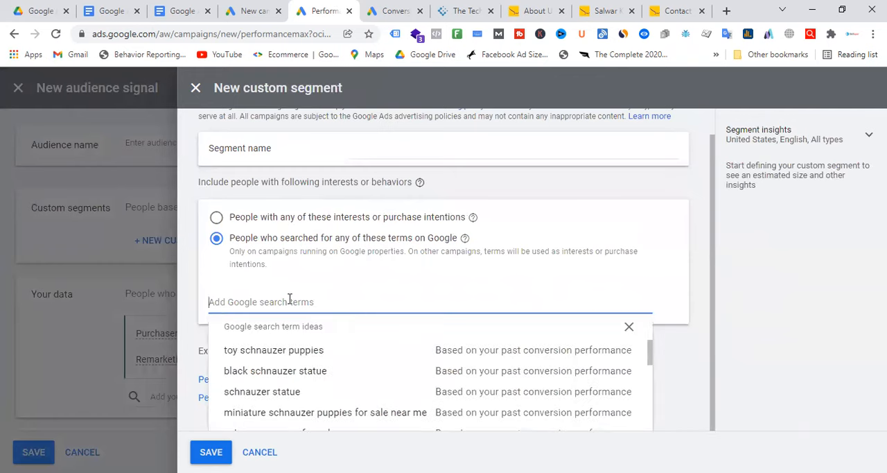
left_click(292, 350)
left_click(289, 375)
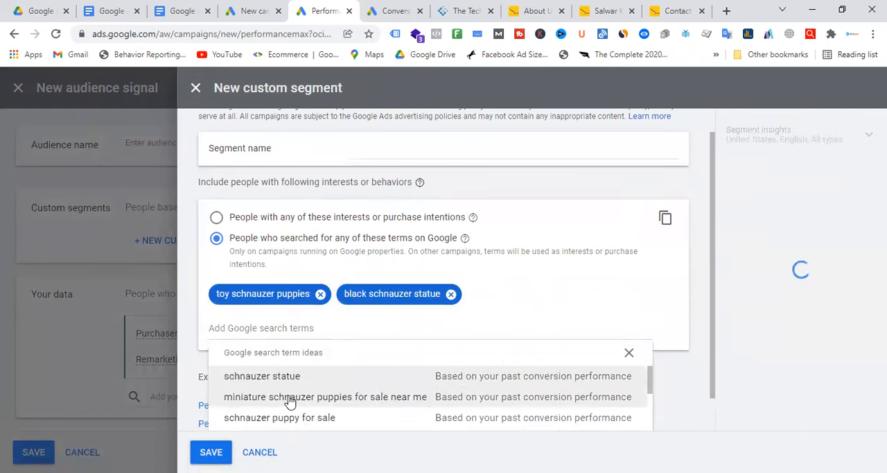
left_click(285, 376)
left_click(289, 376)
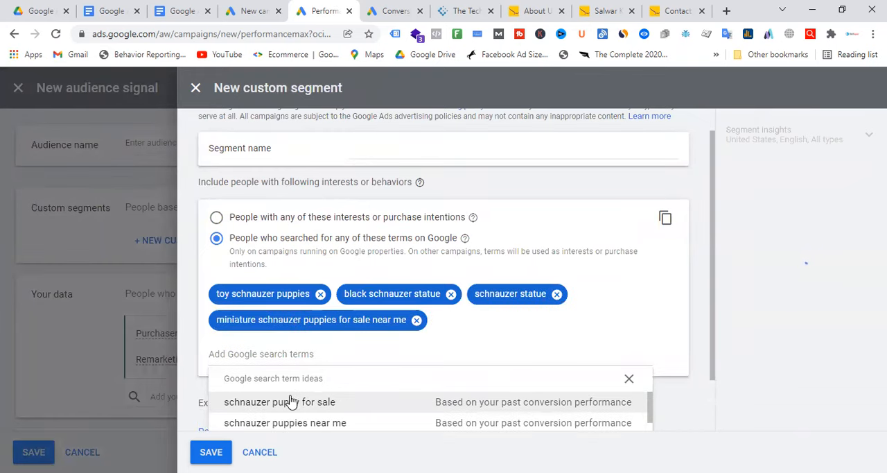
Step: Add the search terms schnauzer puppy for sale, schnauzer puppies near me and miniature schnauzer for sale to the custom segment
left_click(288, 399)
left_click(288, 403)
left_click(296, 429)
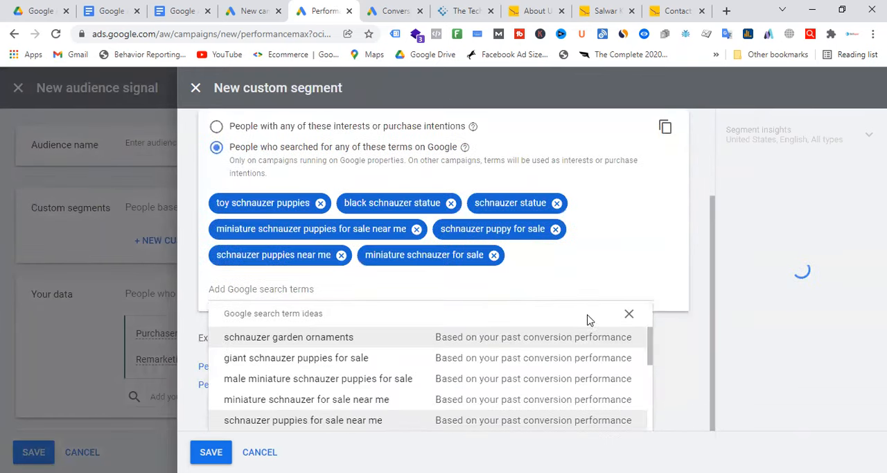
left_click(663, 254)
Step: Name the custom segment Puppy and save it to the audience signal
scroll(521, 287, "up", 1)
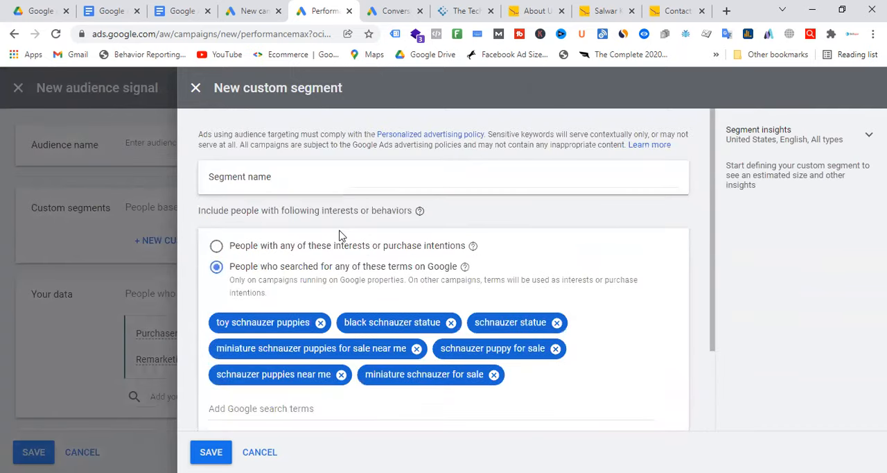
left_click(375, 177)
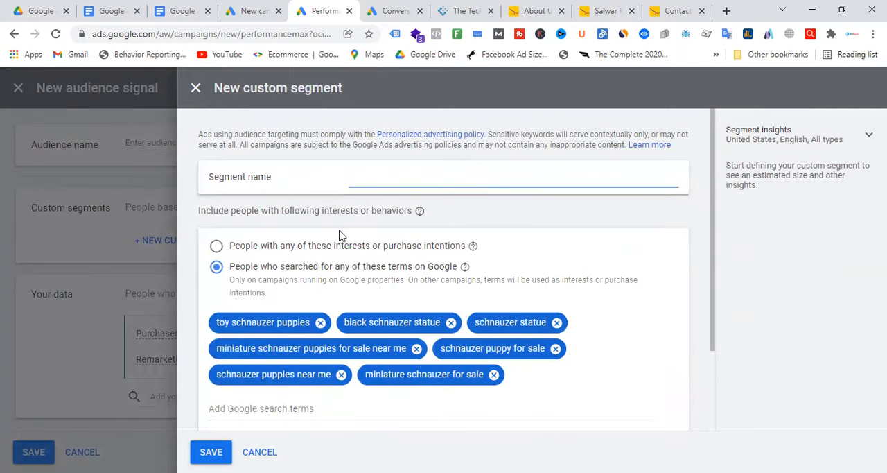
type("Puppy")
left_click(212, 452)
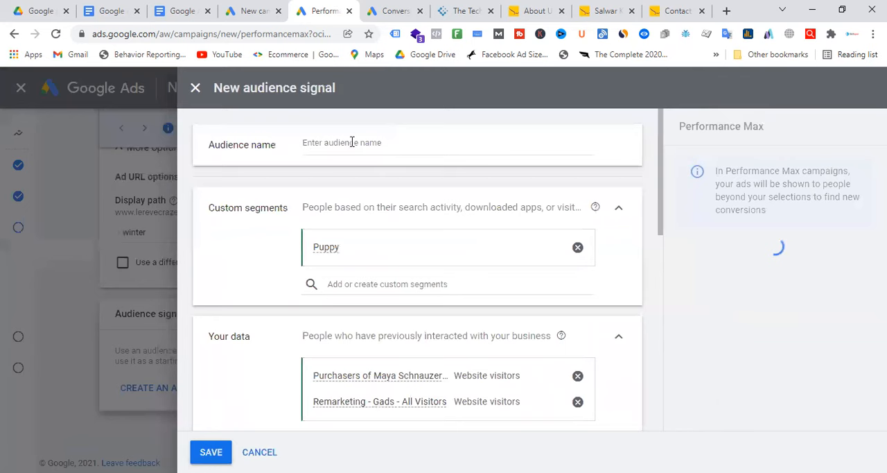
Step: Name the audience signal "Le Reve Audience - Performance max" and save it
left_click(352, 142)
type("Le Reve Audi")
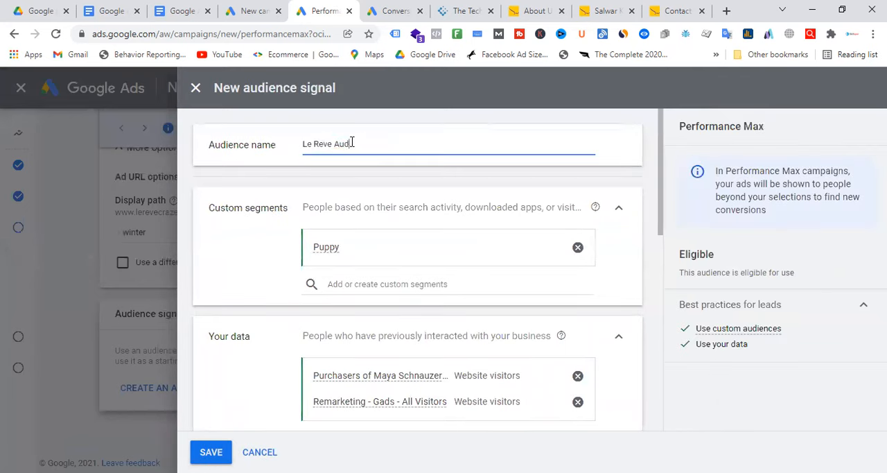
type("cne")
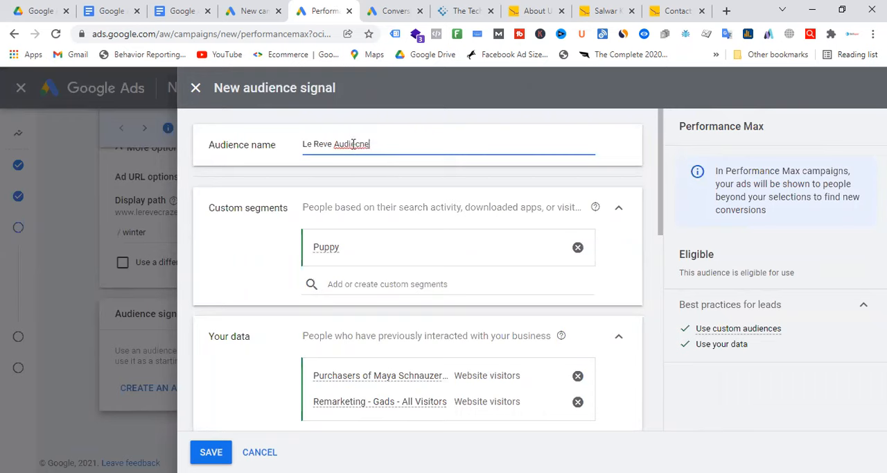
key("BackSpace")
key("BackSpace")
key("BackSpace")
type("ence - Performanc")
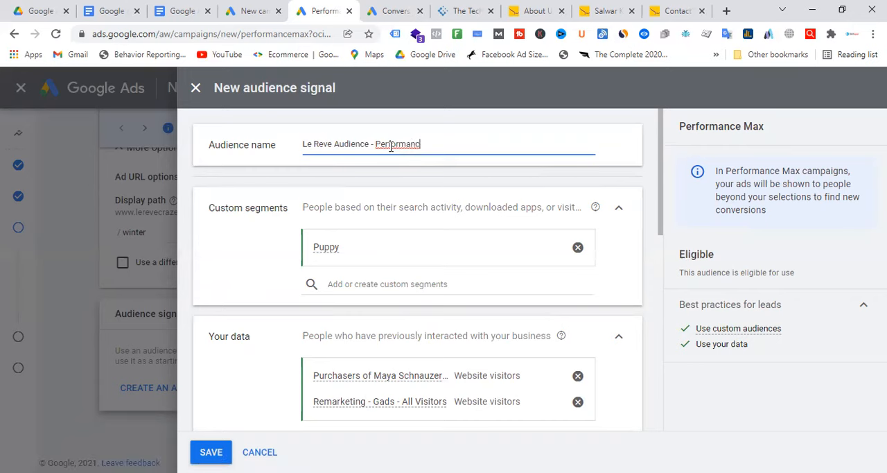
type("e max")
left_click(211, 452)
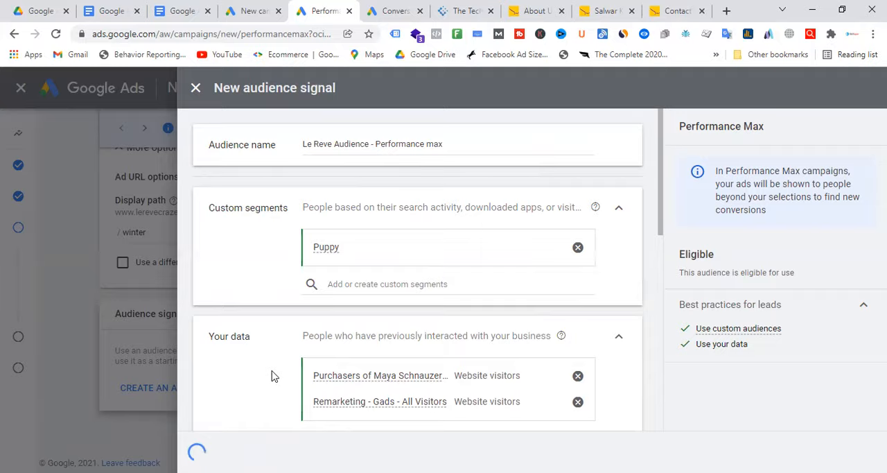
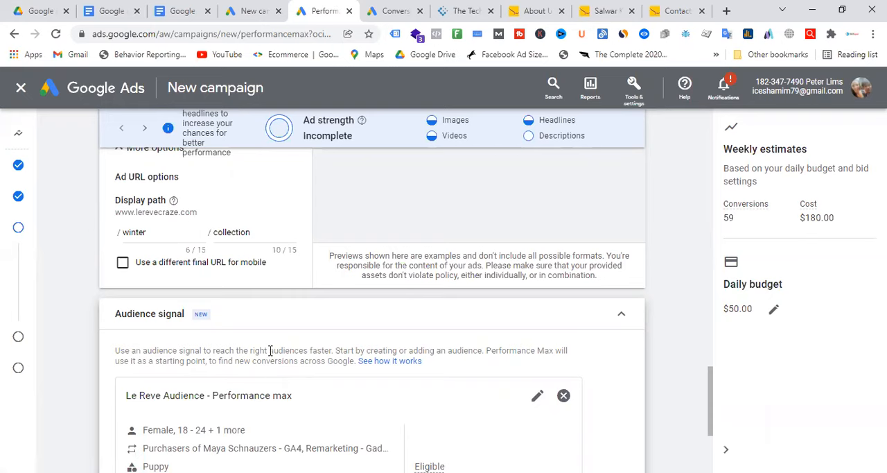
Step: Continue from the audience signal to the campaign's extensions and cancel the new call extension form
scroll(378, 289, "down", 3)
left_click(623, 444)
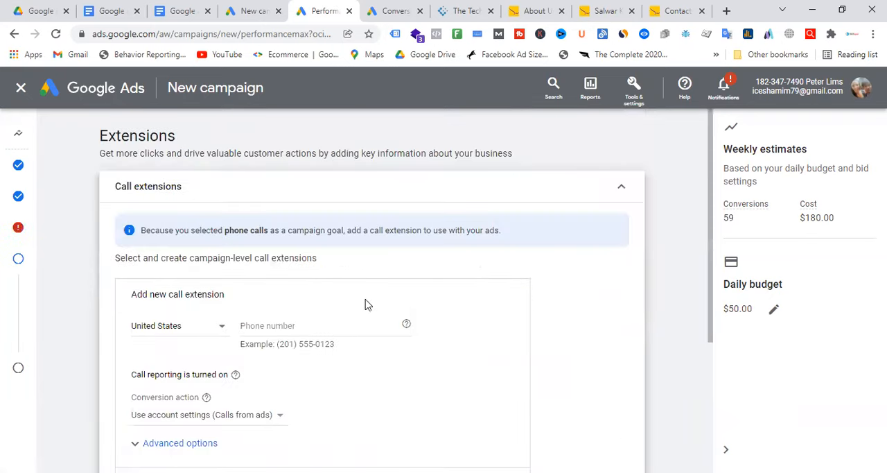
scroll(233, 255, "down", 3)
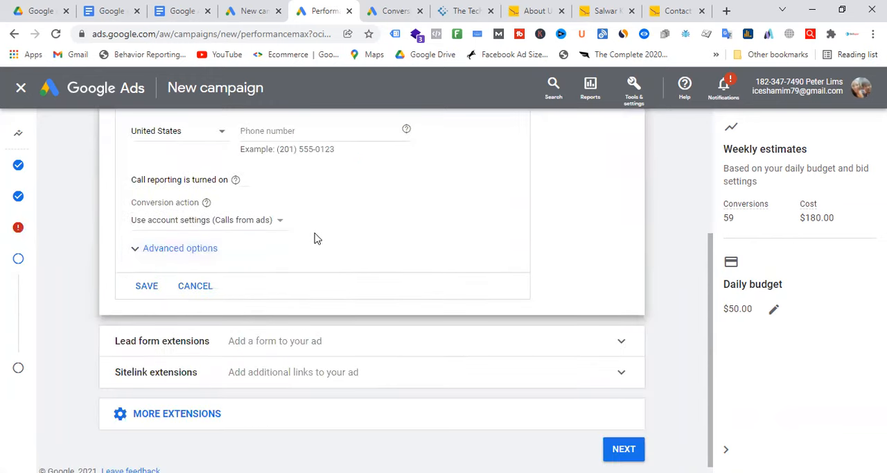
left_click(217, 297)
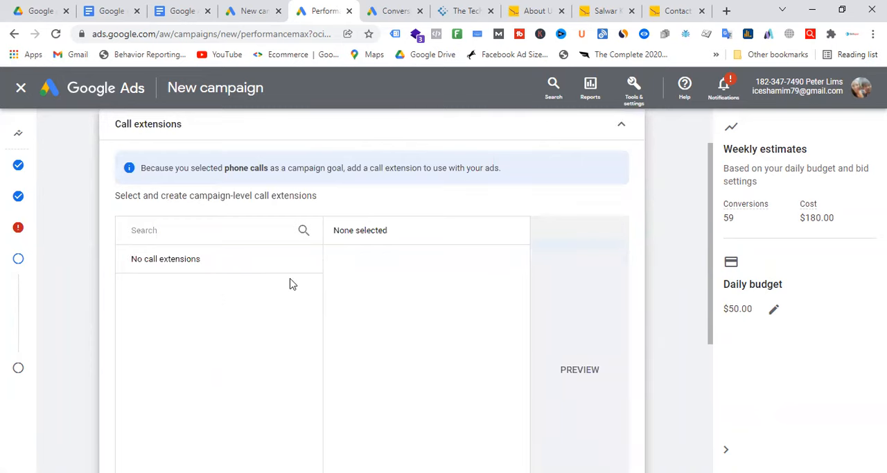
scroll(294, 286, "down", 3)
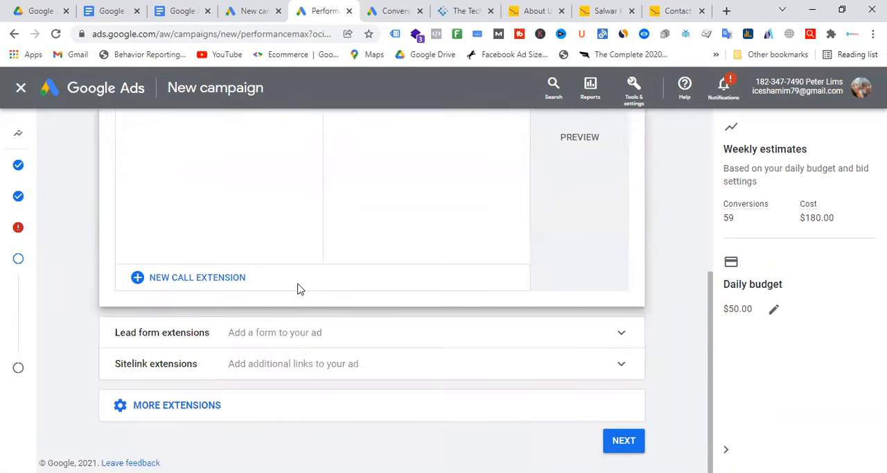
Step: Display the additional extension types and continue to the campaign summary without adding any extension
left_click(210, 410)
scroll(372, 302, "down", 2)
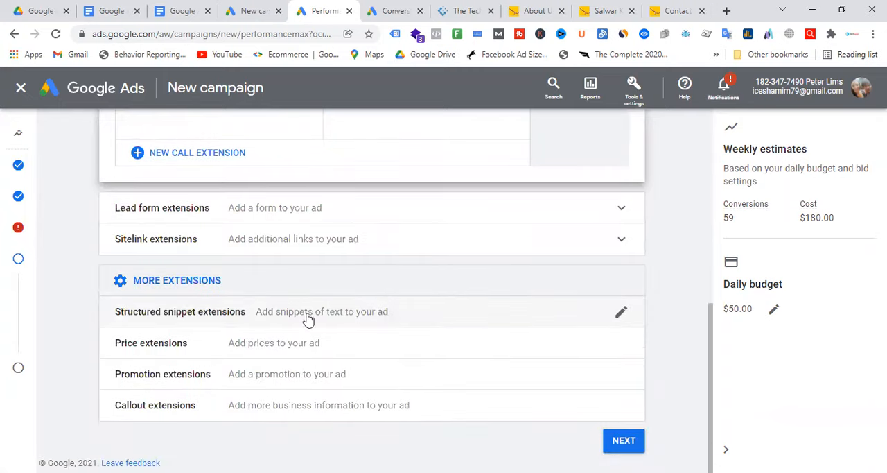
left_click(632, 442)
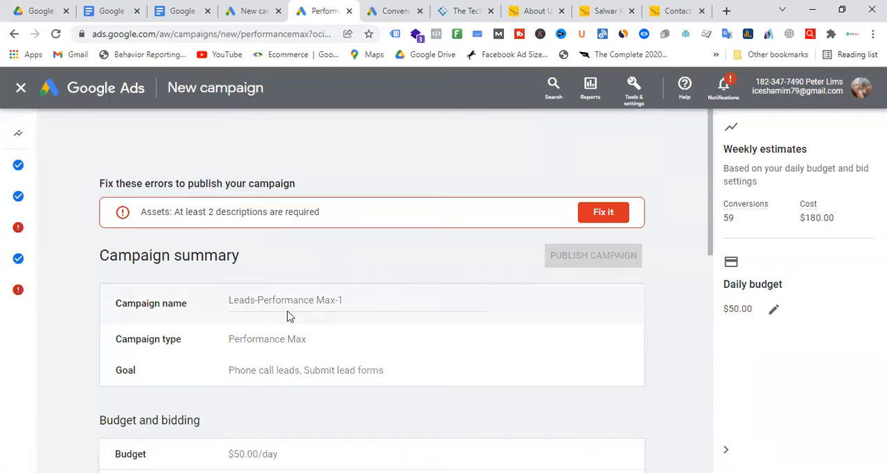
Step: Review the campaign summary and reopen the asset group at its empty second description
scroll(368, 313, "down", 2)
scroll(312, 302, "down", 6)
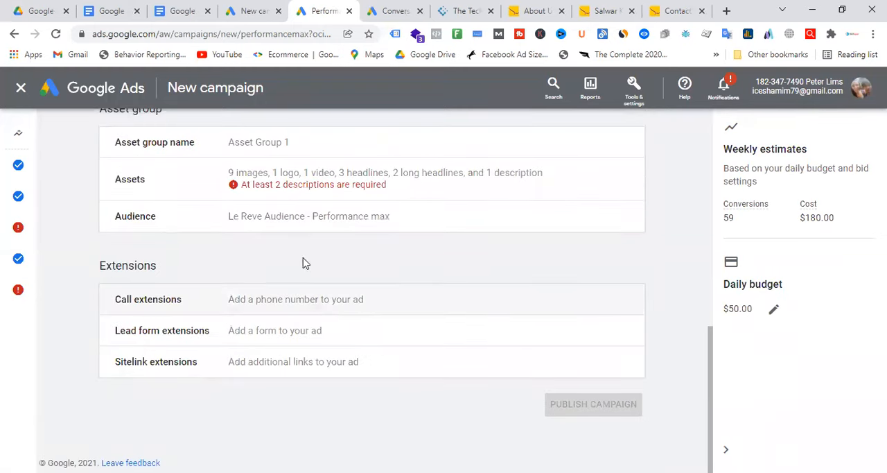
left_click(299, 219)
scroll(333, 298, "down", 2)
scroll(240, 301, "up", 3)
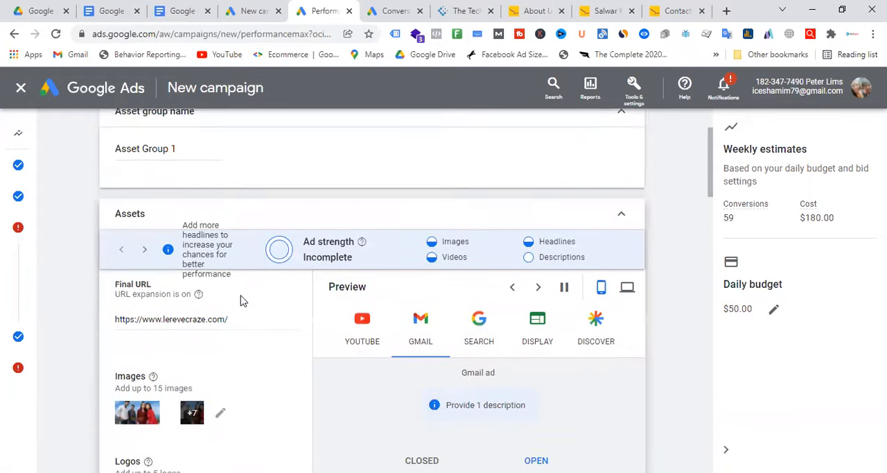
scroll(277, 305, "down", 8)
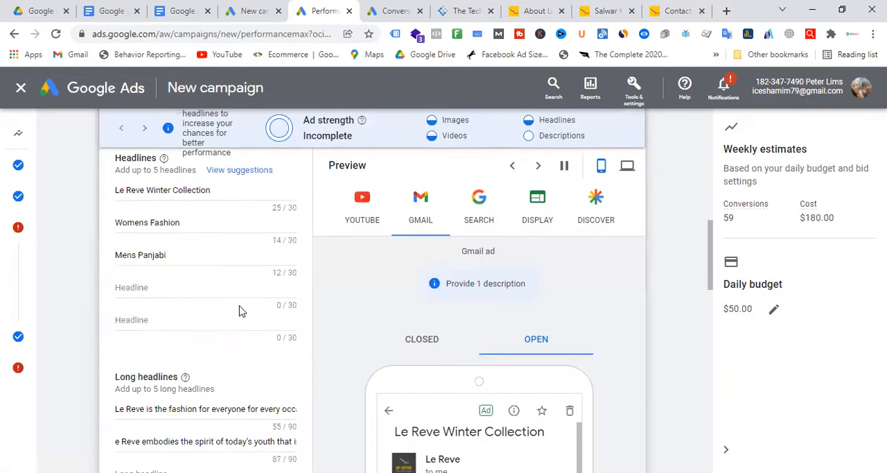
scroll(243, 305, "down", 8)
scroll(247, 304, "up", 2)
left_click(183, 294)
Step: Copy the text "Le Reve presents a complete wardrobe of uniquely crafted Ethnic Wear," from the Le Reve website's About Us page
left_click(607, 11)
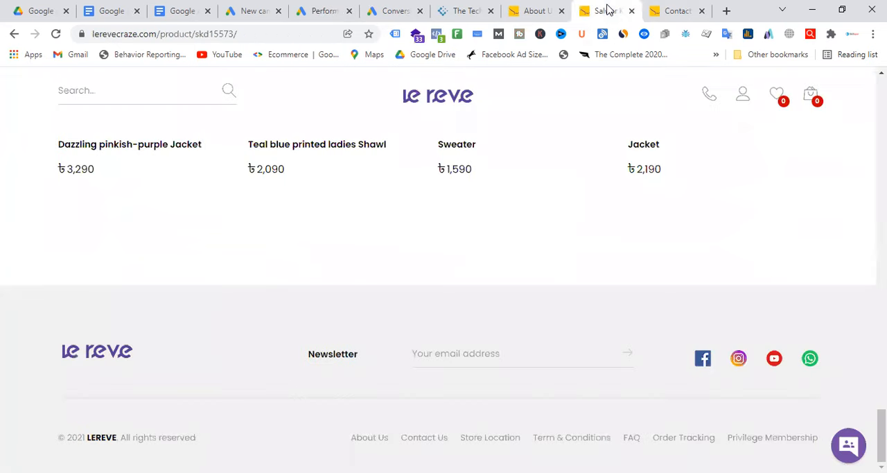
left_click(538, 9)
left_click_drag(478, 299, 804, 296)
key("ctrl+c")
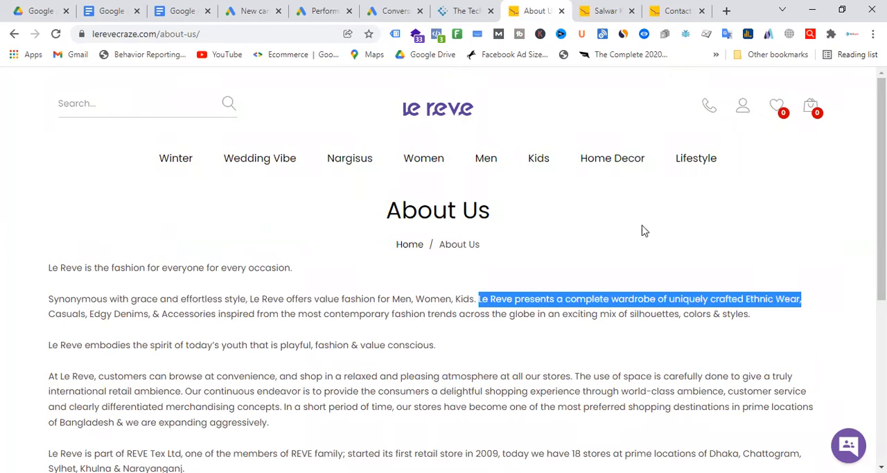
Step: Paste the copied Le Reve text as the asset group's second description and replace its trailing comma with a period
left_click(251, 11)
left_click(321, 11)
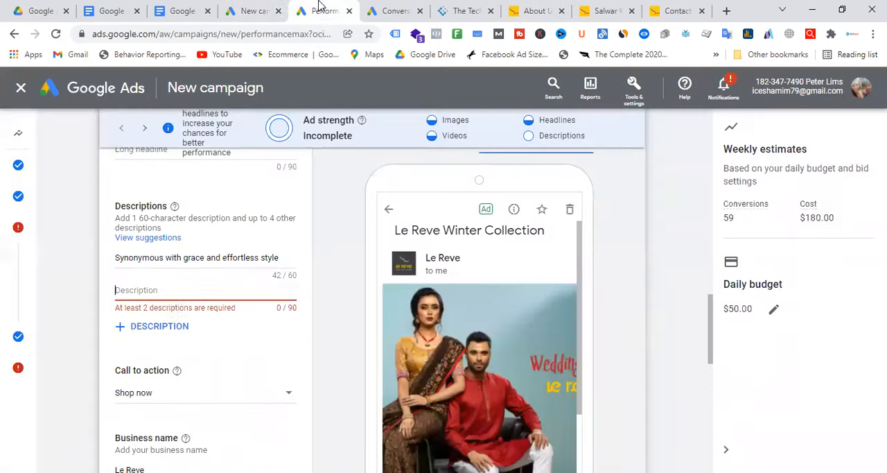
left_click(193, 289)
key("ctrl+v")
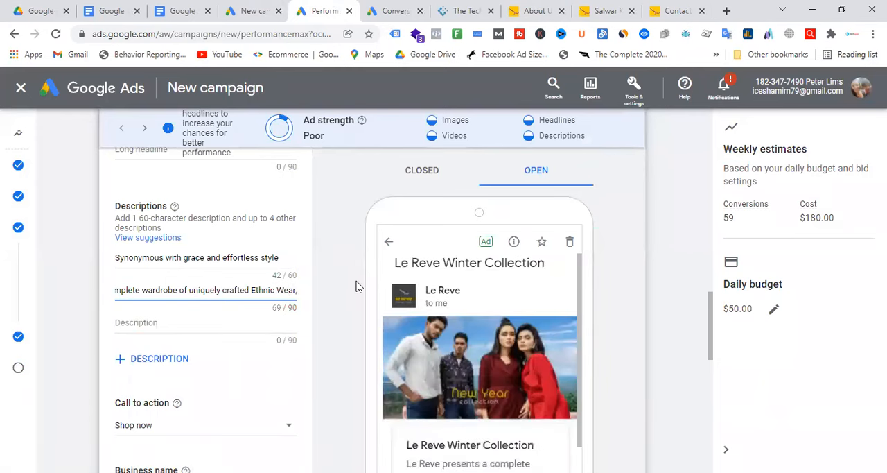
type(".")
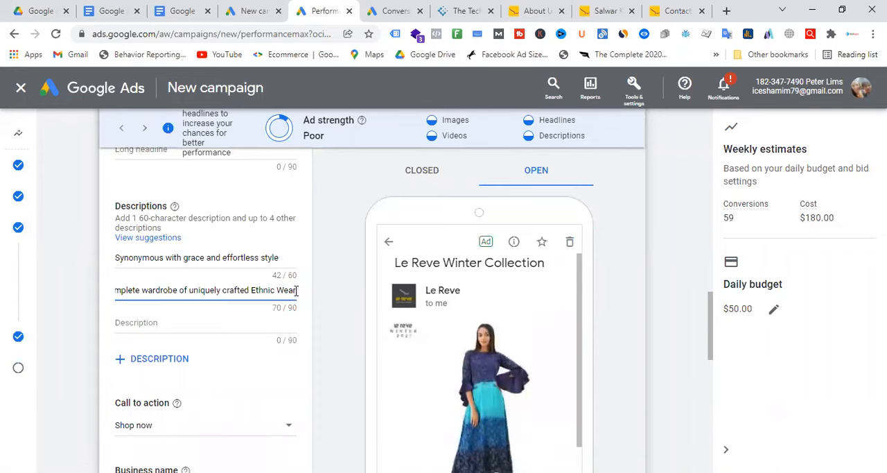
key("BackSpace")
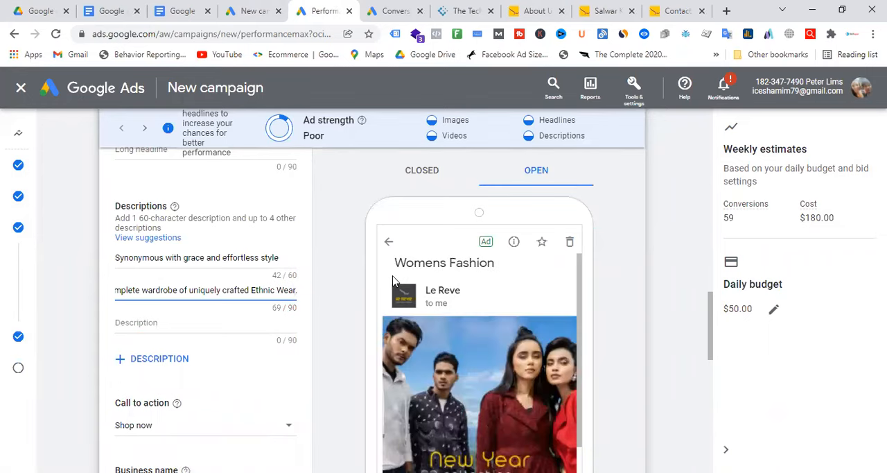
Step: Continue past the audience signal and the extensions to the campaign summary, leaving the extensions empty
scroll(257, 299, "down", 3)
scroll(257, 299, "down", 8)
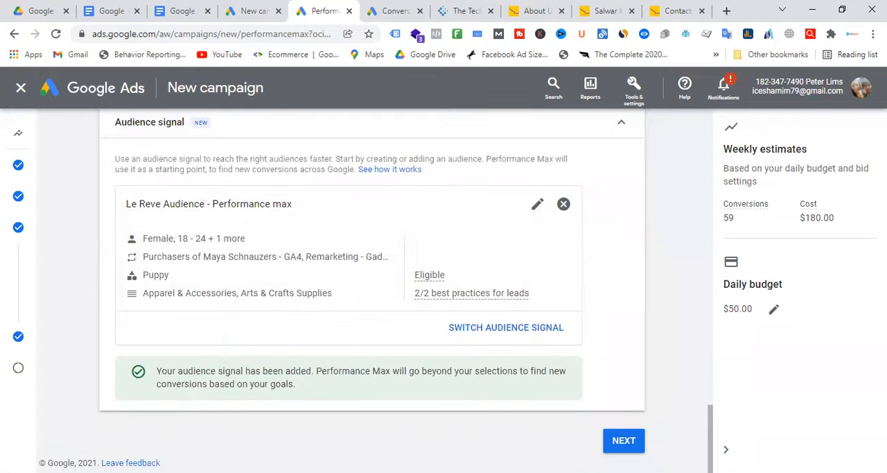
left_click(628, 447)
scroll(274, 321, "down", 4)
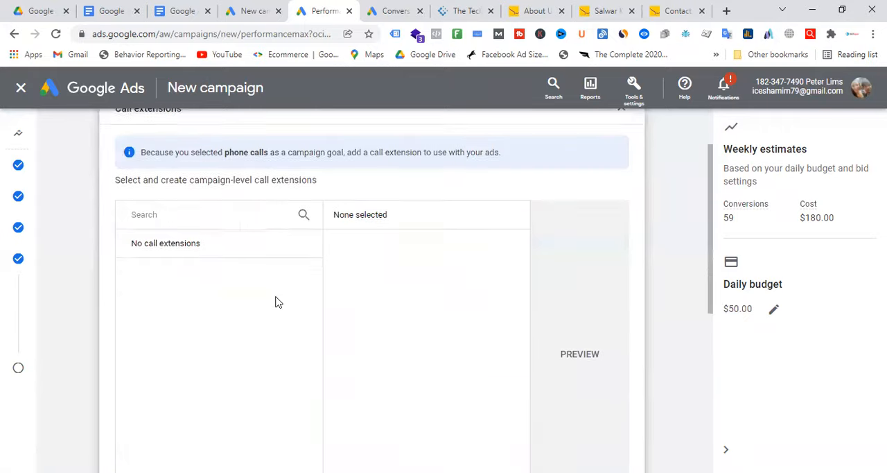
scroll(273, 299, "up", 3)
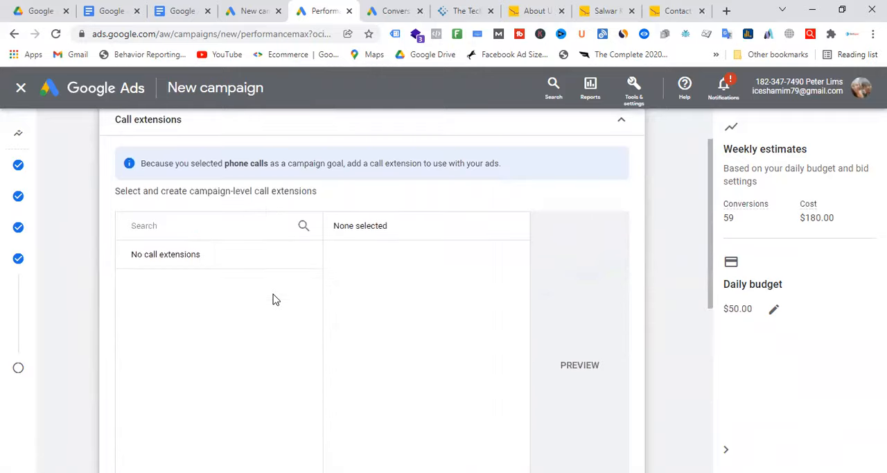
scroll(402, 354, "down", 5)
left_click(625, 445)
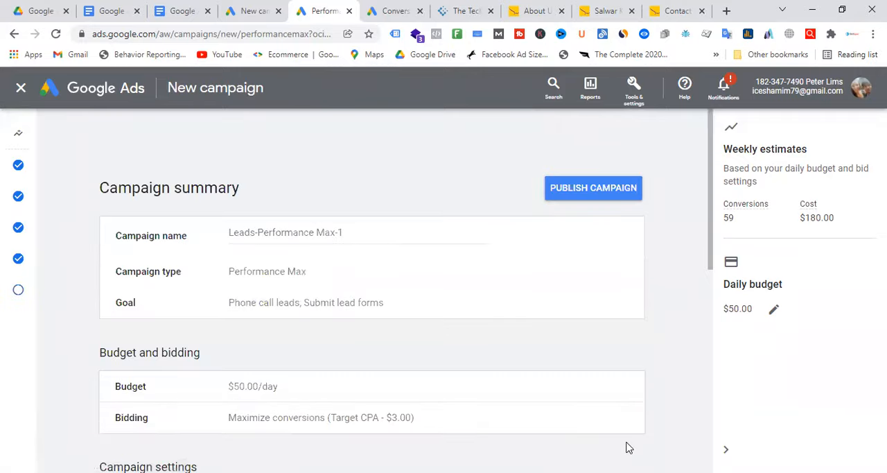
Step: Review the summary of Leads-Performance Max-1 and publish the campaign
scroll(451, 298, "down", 3)
scroll(450, 295, "down", 4)
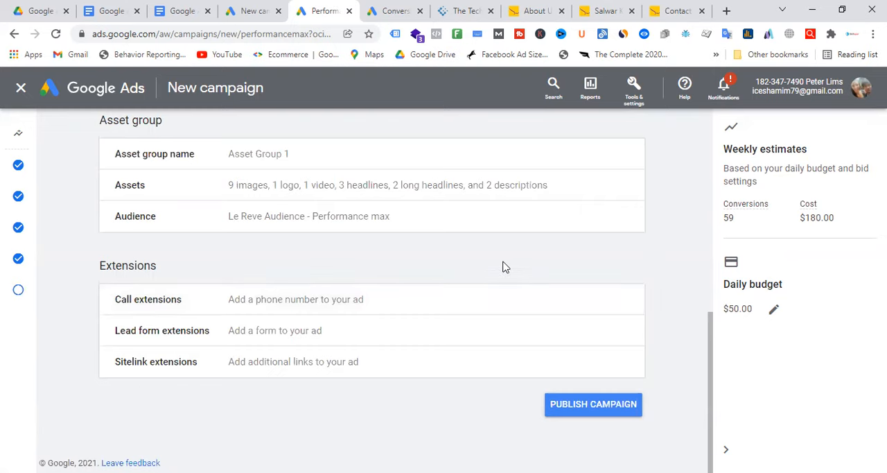
left_click(604, 408)
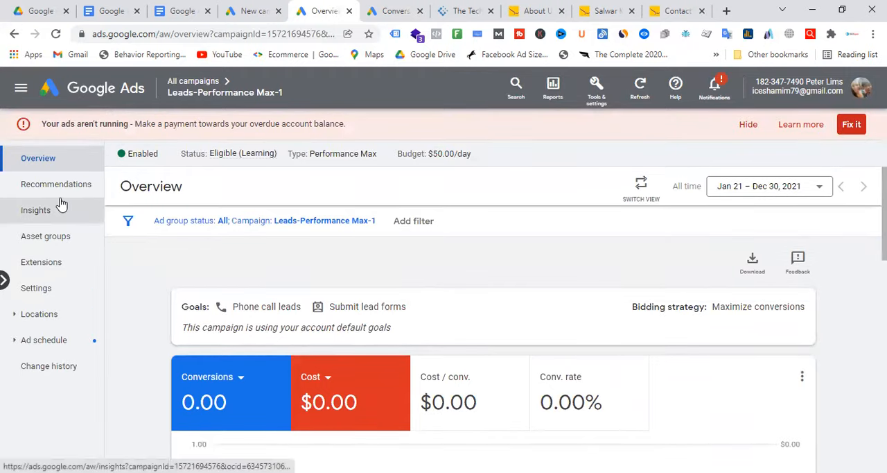
Step: Pause the Leads-Performance Max-1 campaign in the list of all campaigns
left_click(196, 82)
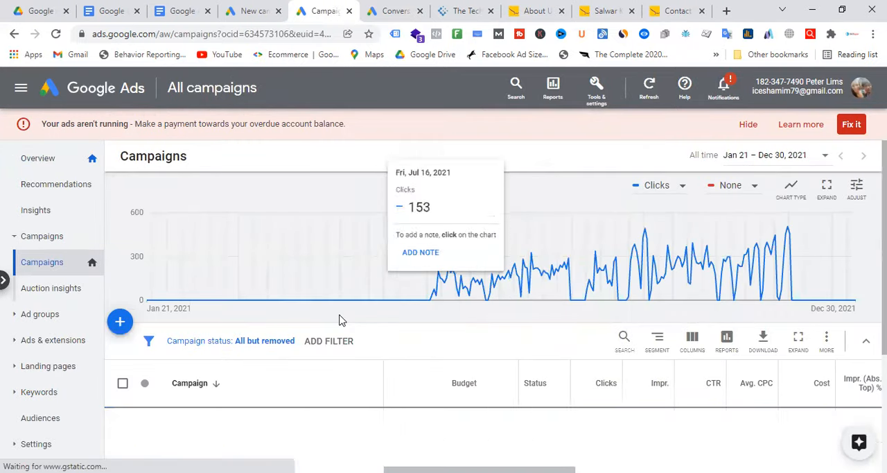
scroll(338, 319, "down", 3)
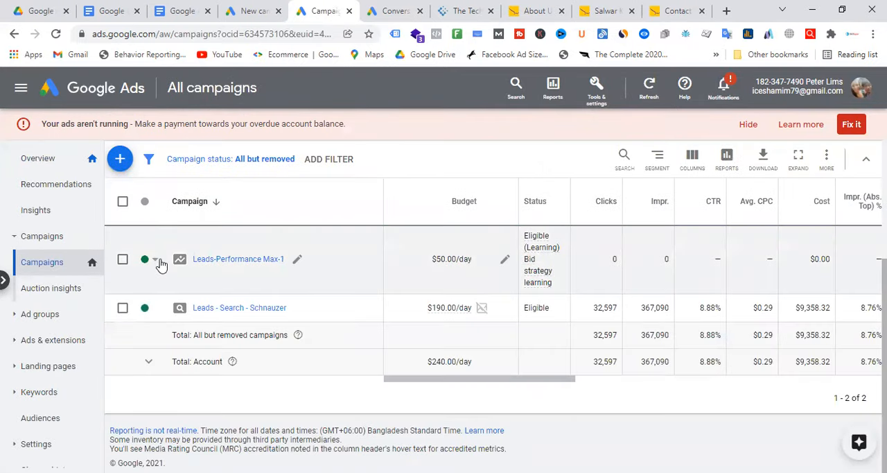
left_click(147, 260)
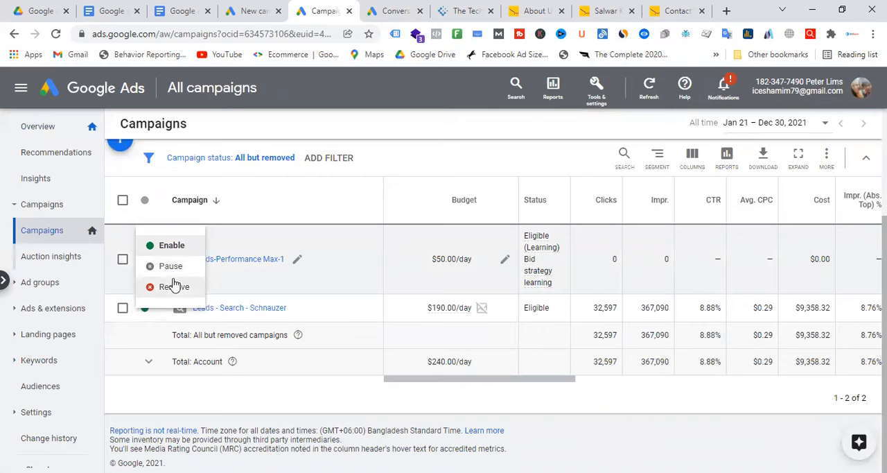
left_click(174, 272)
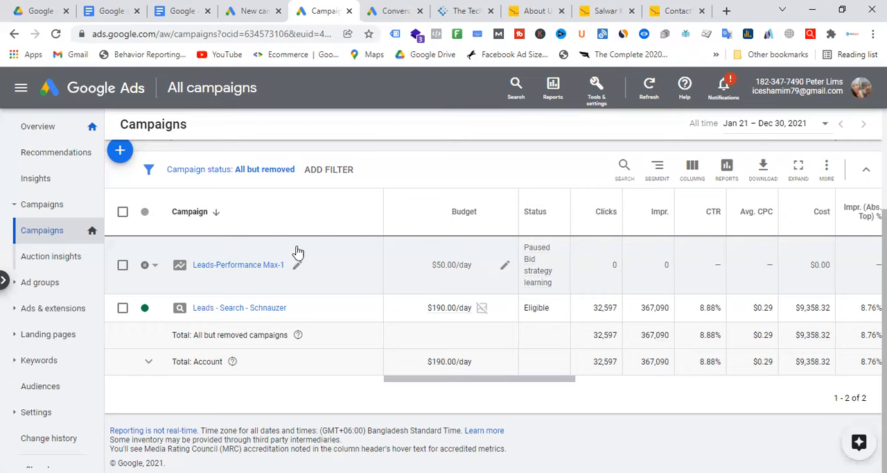
Step: Switch to the Performance Max campaign document in Google Docs and review its conversion tracking, text, image and video ad requirements
left_click(179, 11)
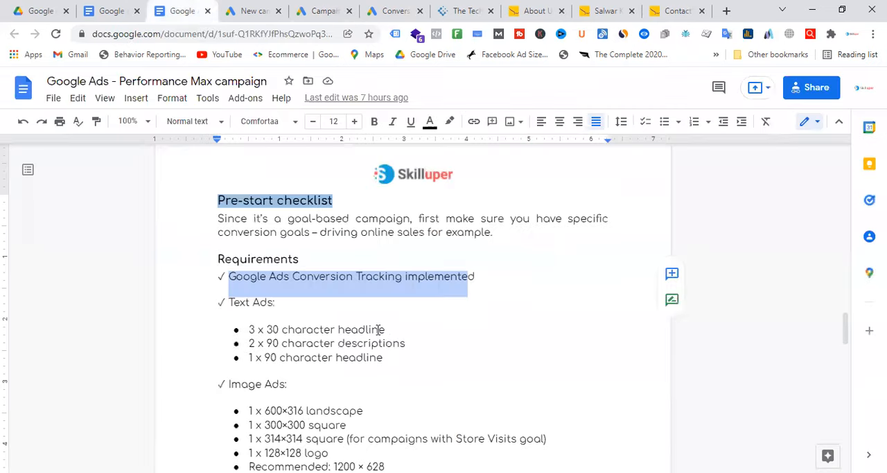
left_click(347, 276)
left_click_drag(218, 259, 361, 259)
left_click(506, 285)
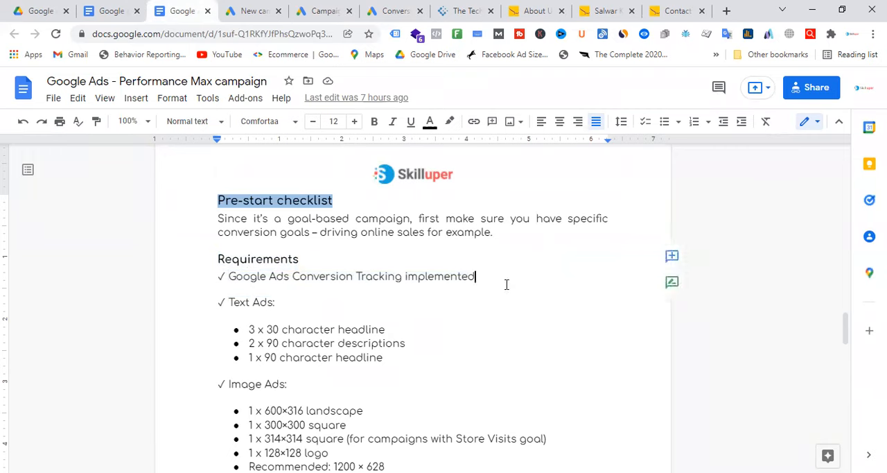
left_click_drag(477, 280, 226, 278)
scroll(305, 277, "down", 8)
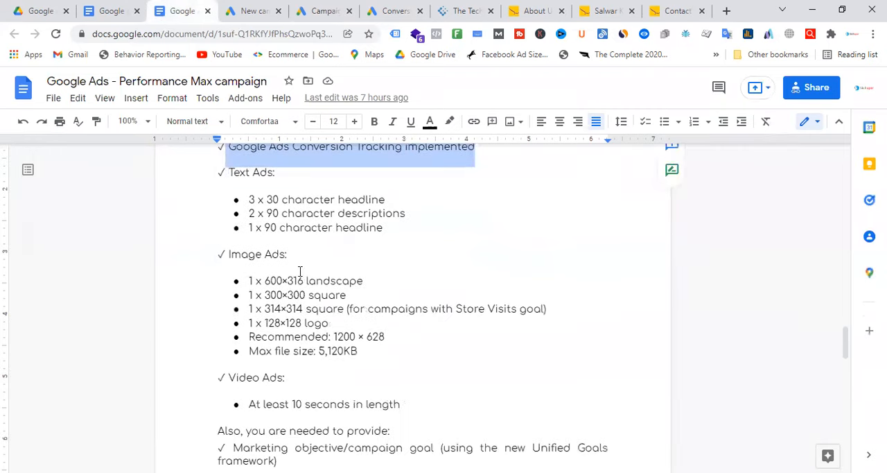
scroll(307, 279, "down", 4)
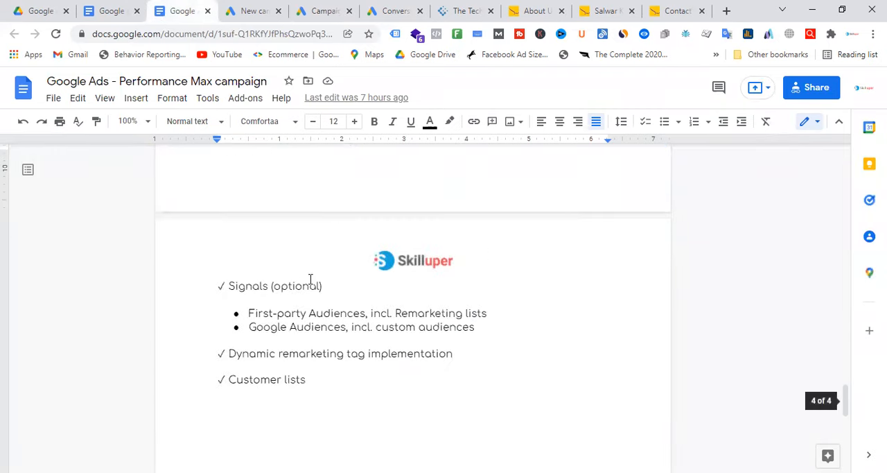
Step: Highlight the optional signals section with its audience types and return to the beginning of the document
scroll(350, 305, "up", 3)
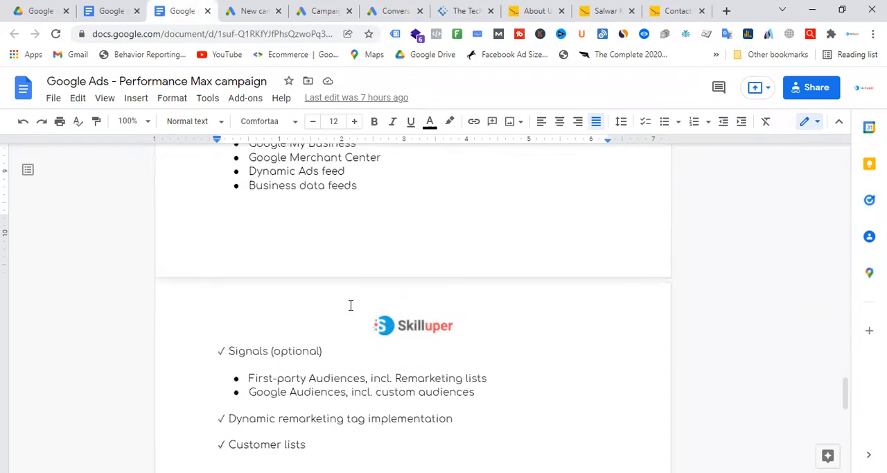
left_click_drag(229, 350, 361, 353)
left_click(361, 350)
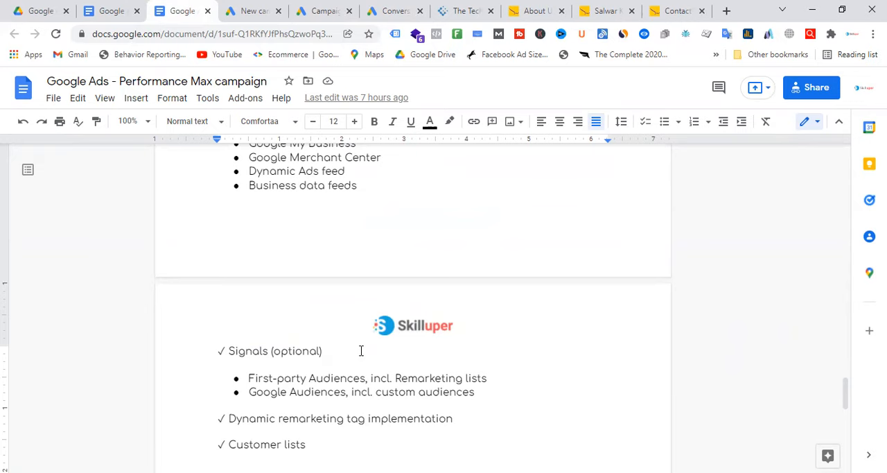
left_click_drag(475, 395, 215, 368)
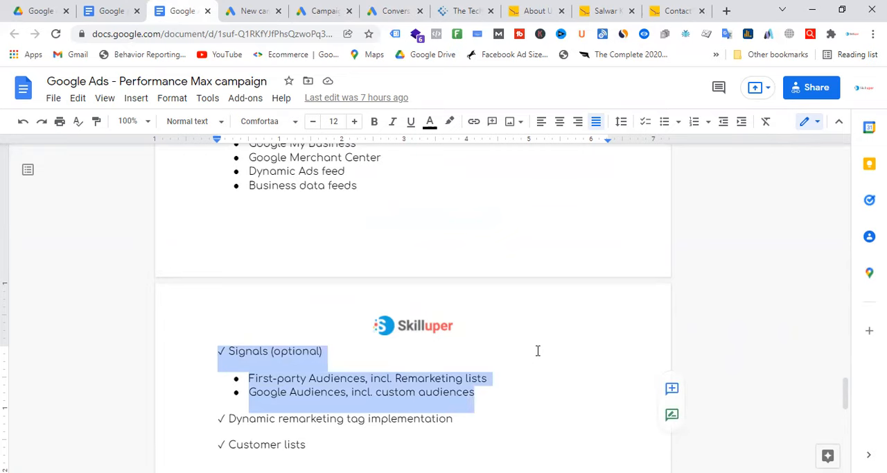
scroll(537, 350, "up", 15)
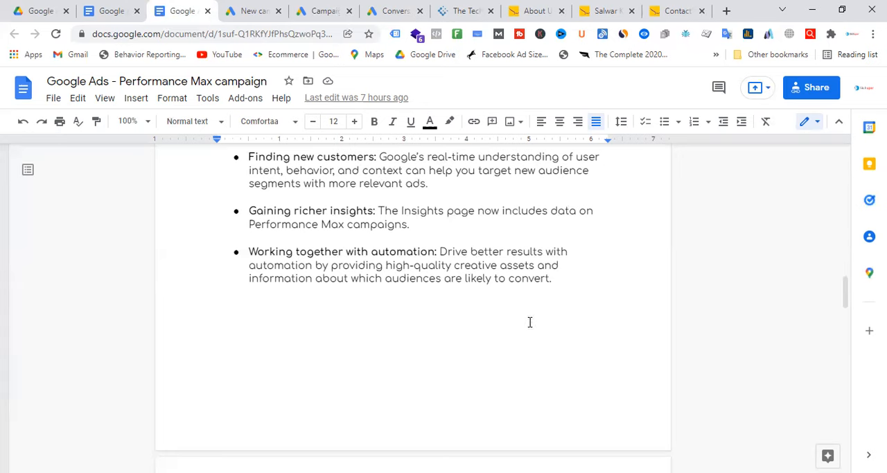
scroll(530, 322, "up", 10)
scroll(581, 320, "up", 3)
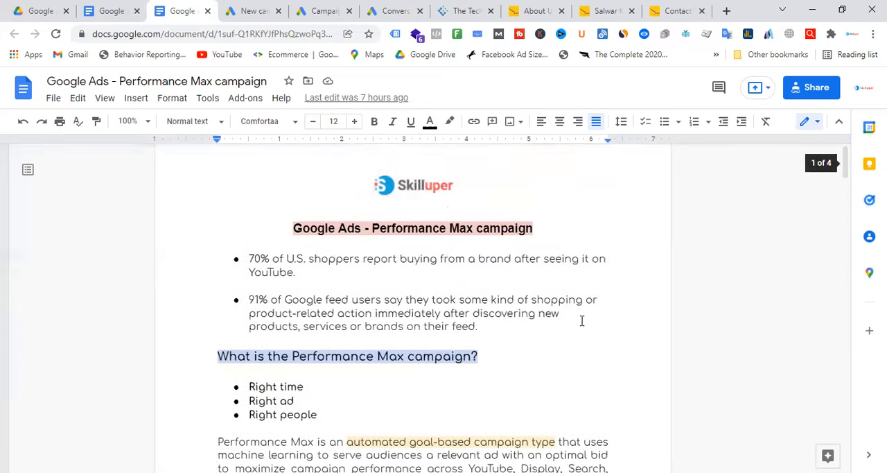
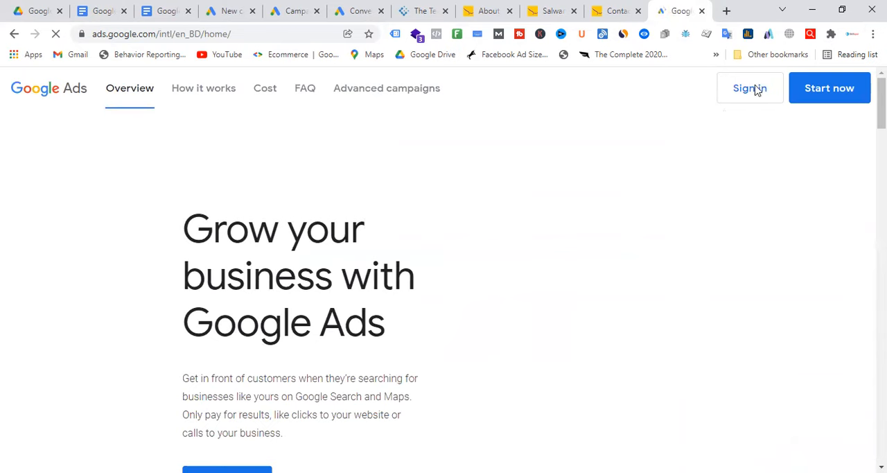
Step: Sign in to Google Ads and switch to the SkinCare Shop account
left_click(755, 95)
left_click(756, 138)
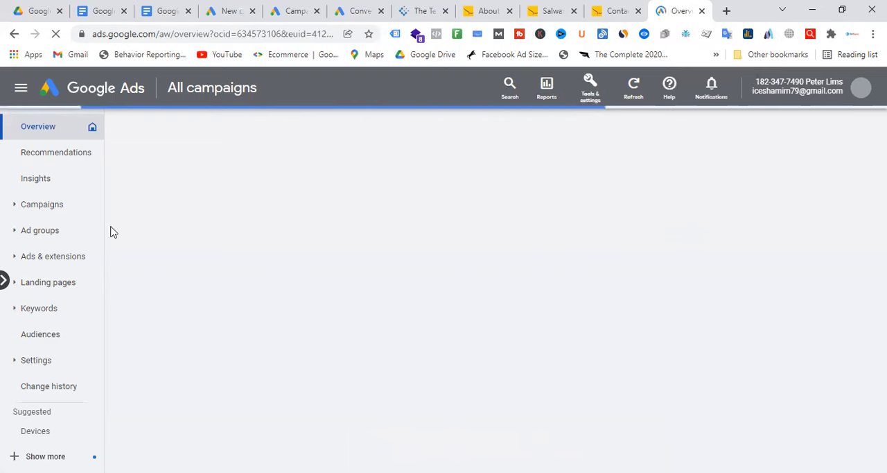
left_click(863, 93)
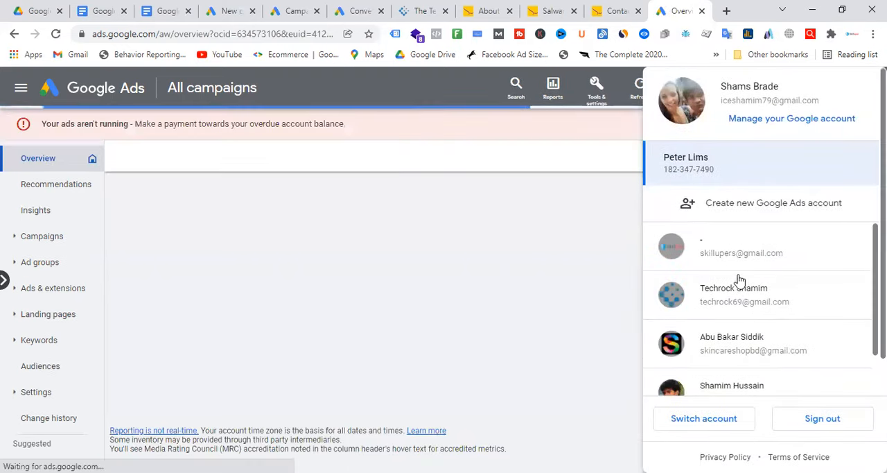
left_click(738, 352)
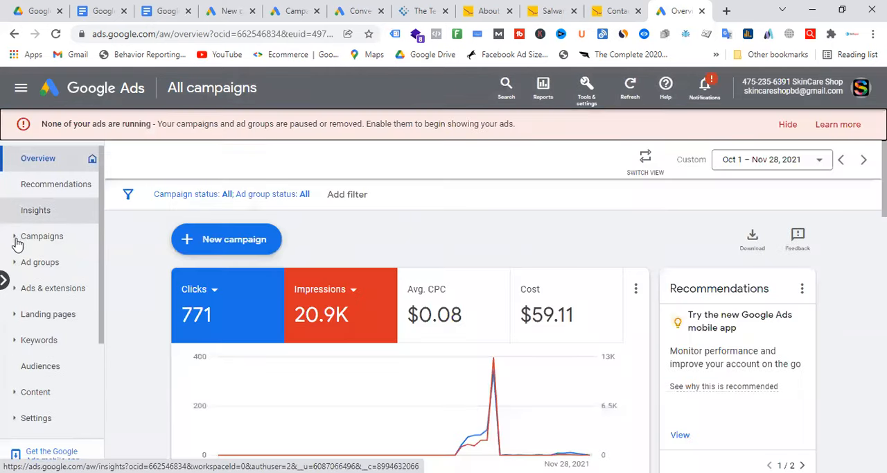
Step: Start a new campaign from the SkinCare Shop campaigns list and review the available campaign objectives
left_click(19, 241)
left_click(40, 267)
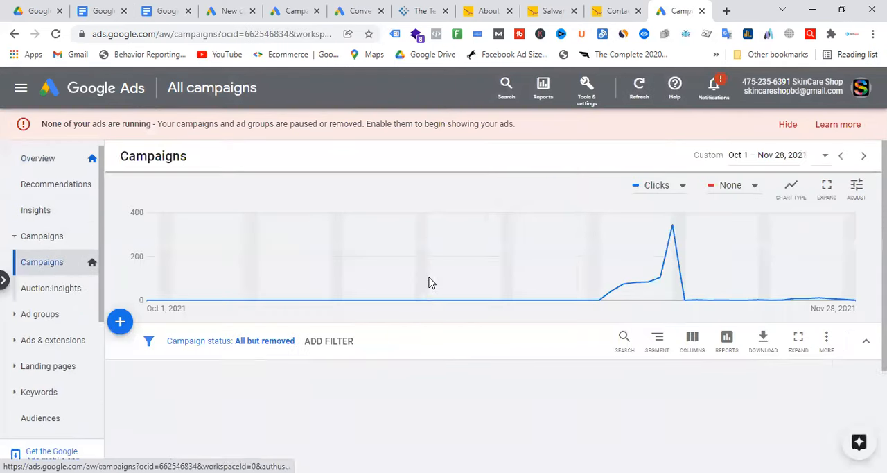
left_click(125, 327)
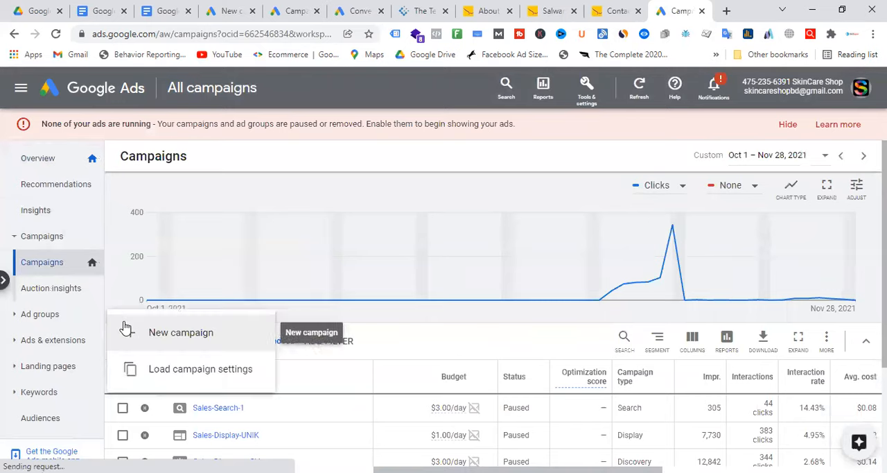
left_click(203, 338)
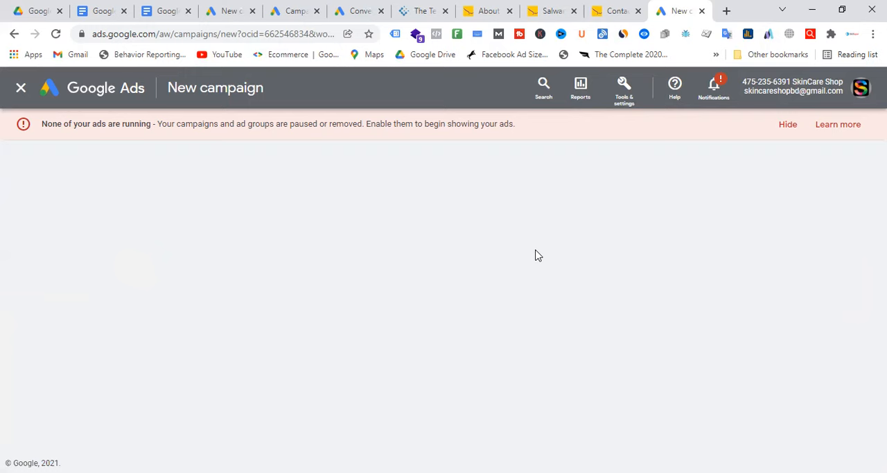
scroll(548, 260, "down", 2)
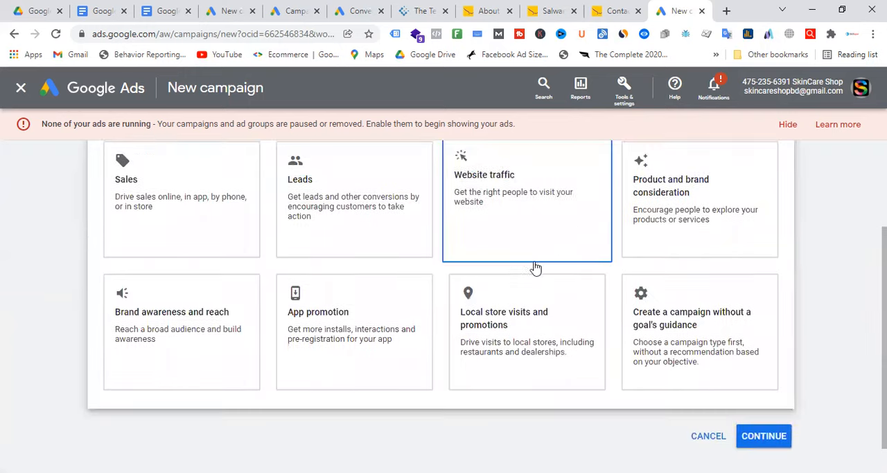
scroll(465, 319, "up", 2)
left_click(465, 320)
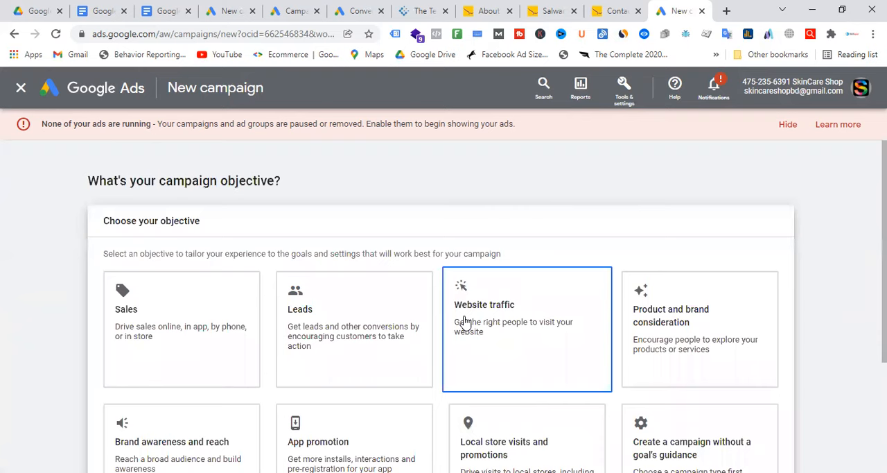
scroll(262, 265, "down", 2)
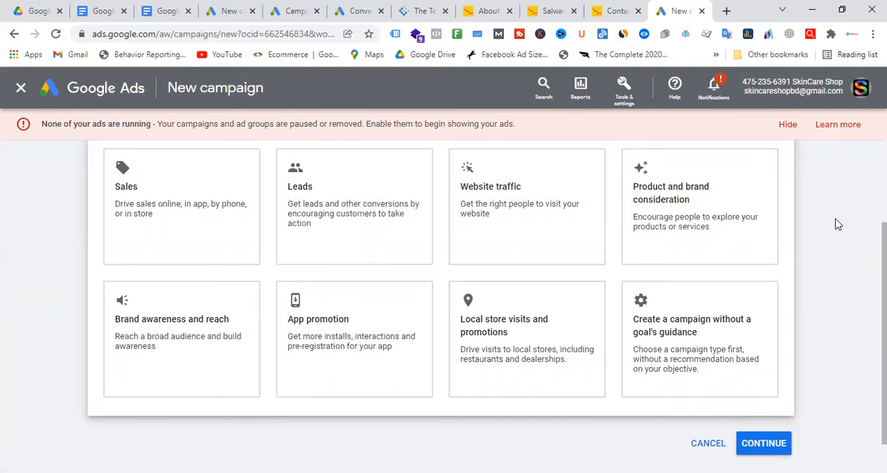
Step: Compare the new campaign objective pages of the two open accounts and return to the campaigns list containing Leads-Performance Max-1
left_click(294, 10)
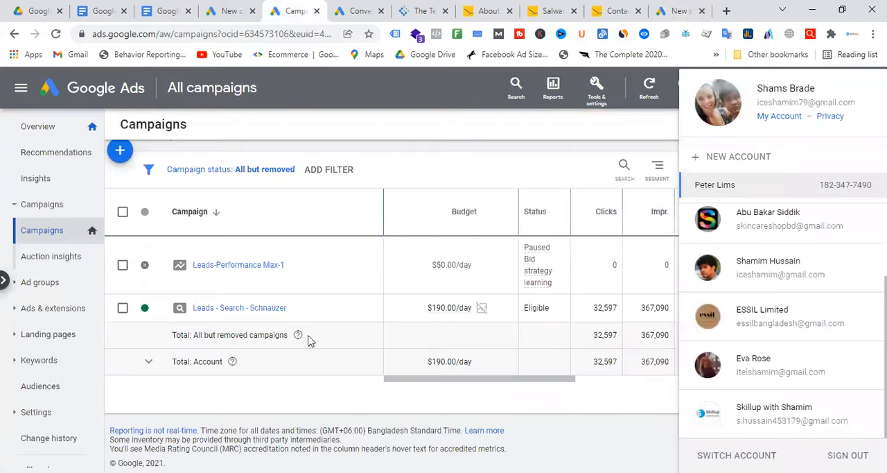
left_click(319, 120)
left_click(223, 7)
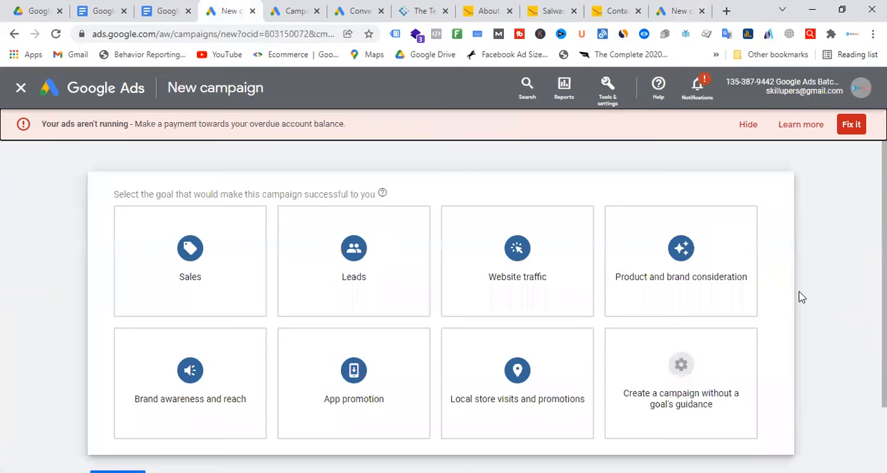
left_click(680, 9)
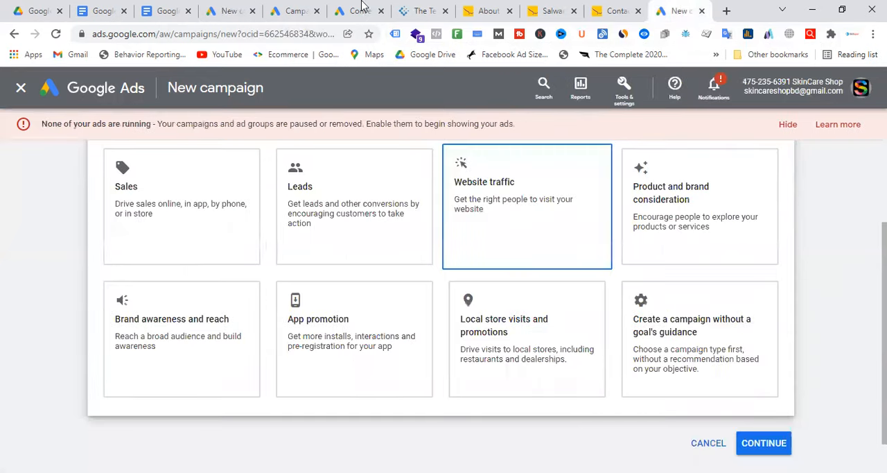
left_click(361, 8)
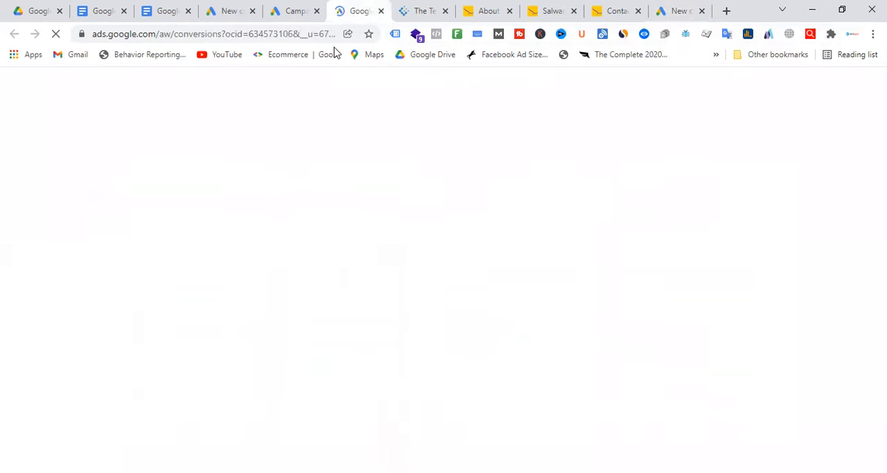
left_click(288, 5)
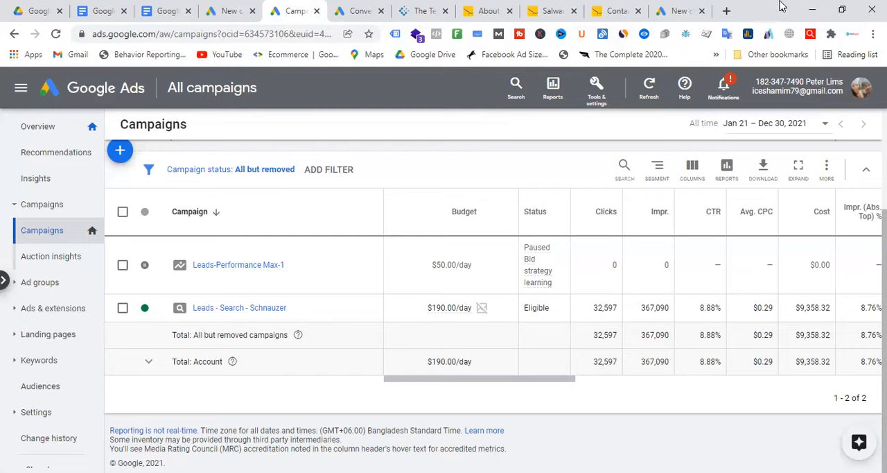
Step: Search Google for "skilluper" in a new browser tab
left_click(727, 11)
type("ski")
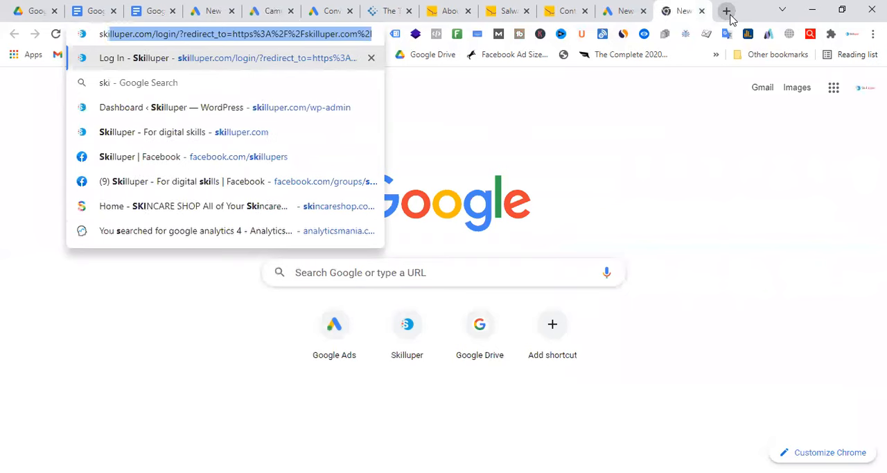
key("End")
key("BackSpace")
key("BackSpace")
key("BackSpace")
key("BackSpace")
key("BackSpace")
key("BackSpace")
key("BackSpace")
key("BackSpace")
key("BackSpace")
key("BackSpace")
key("BackSpace")
key("BackSpace")
key("BackSpace")
key("BackSpace")
key("BackSpace")
key("BackSpace")
key("BackSpace")
key("BackSpace")
key("BackSpace")
key("BackSpace")
key("BackSpace")
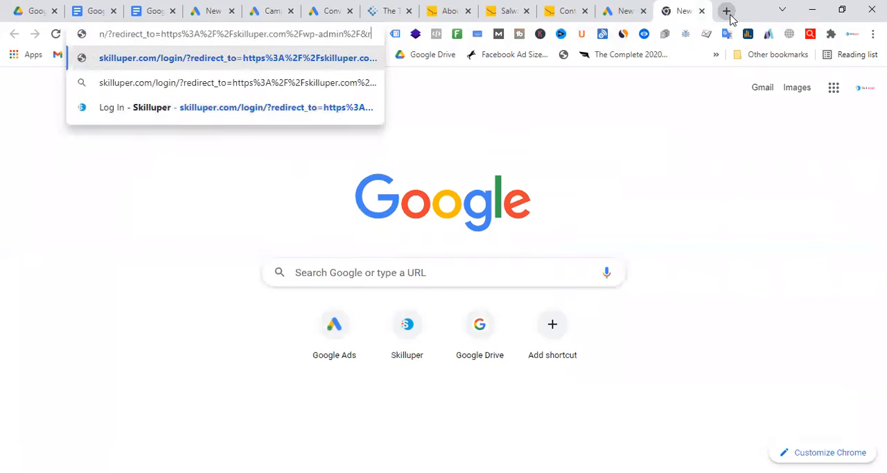
key("BackSpace")
key("BackSpace")
key("BackSpace")
key("BackSpace")
key("BackSpace")
key("BackSpace")
key("BackSpace")
key("BackSpace")
key("BackSpace")
key("BackSpace")
key("BackSpace")
key("BackSpace")
key("BackSpace")
key("BackSpace")
key("BackSpace")
key("BackSpace")
key("BackSpace")
key("BackSpace")
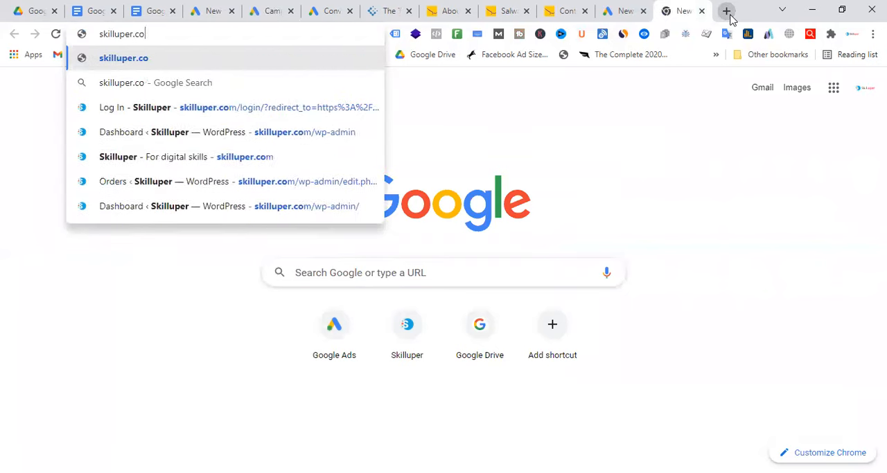
key("Return")
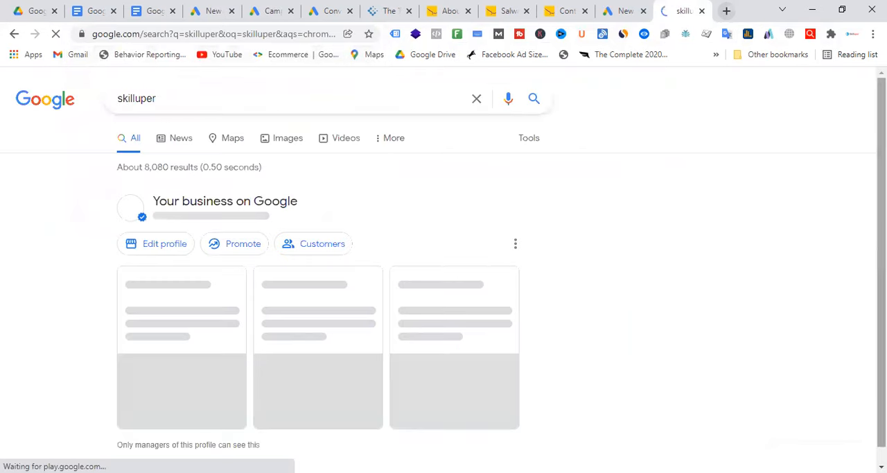
Step: Review the Skilluper business profile and search results, then return to the Google Ads new campaign page with the goal choices
scroll(747, 251, "down", 3)
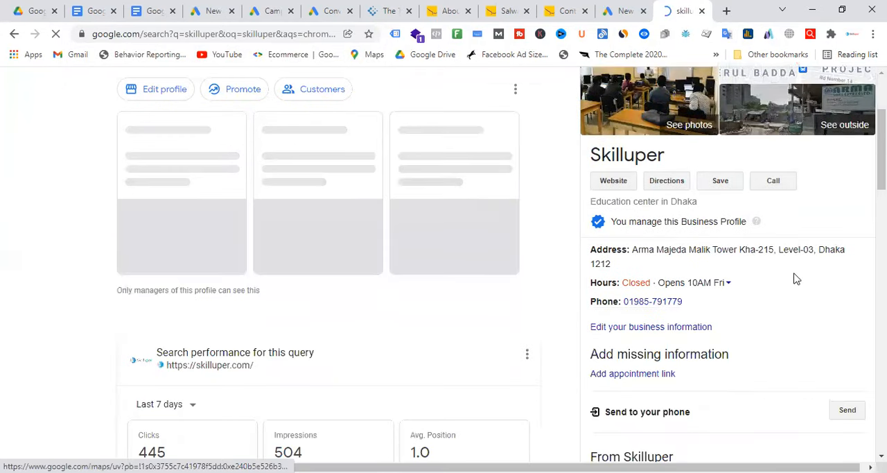
scroll(797, 278, "down", 1)
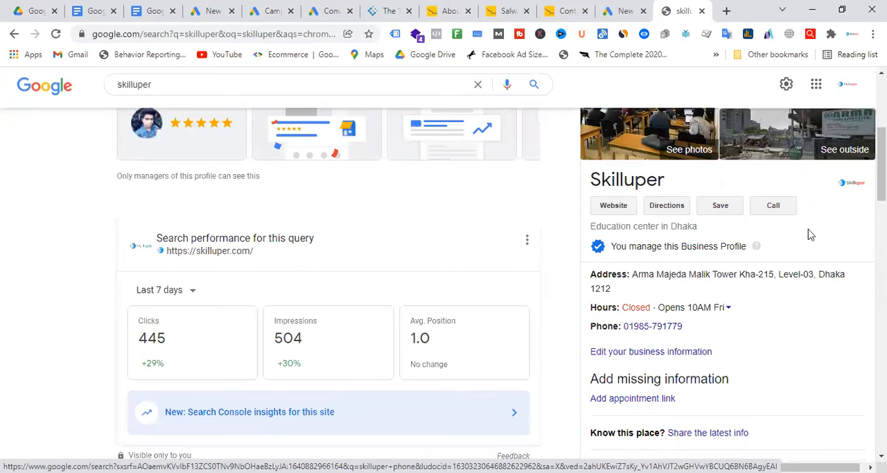
scroll(804, 238, "down", 3)
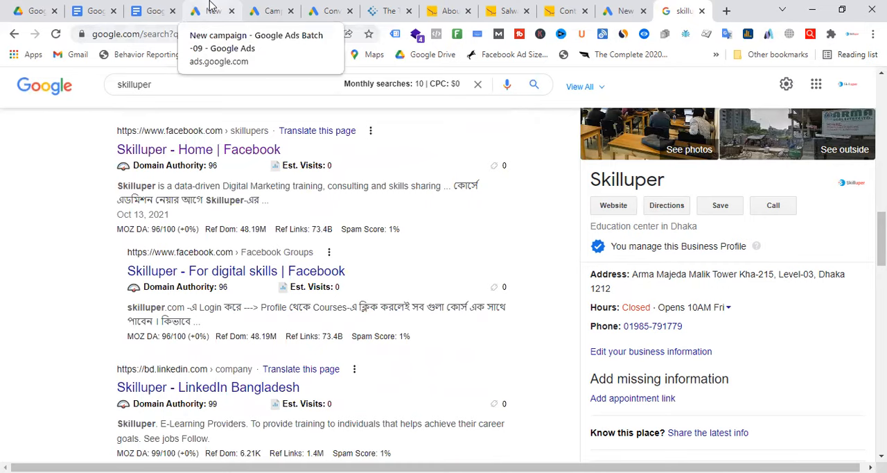
left_click(212, 10)
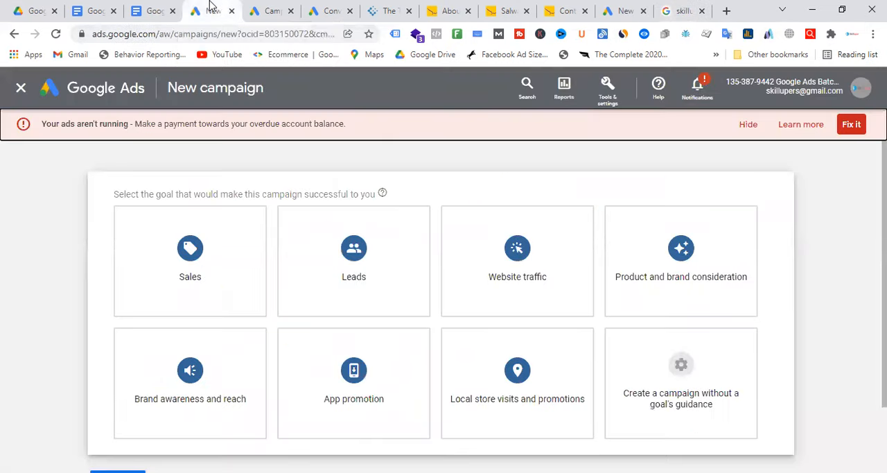